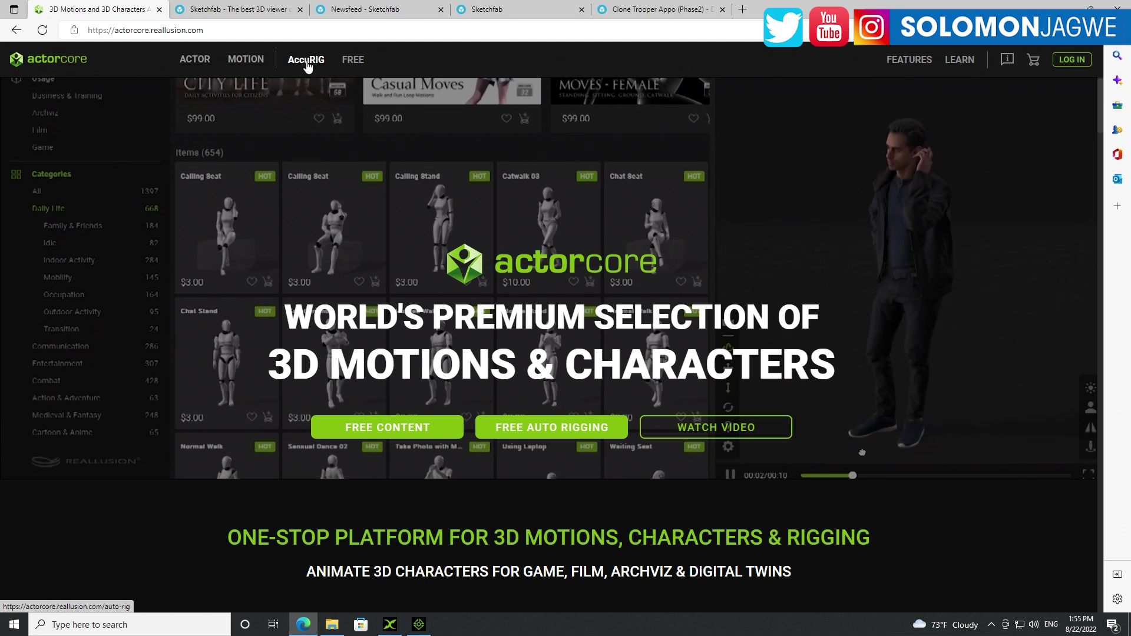
# - Open the AccuRIG page on the ActorCore site and review the introduction to the free auto-rigging tool
pyautogui.click(305, 62)
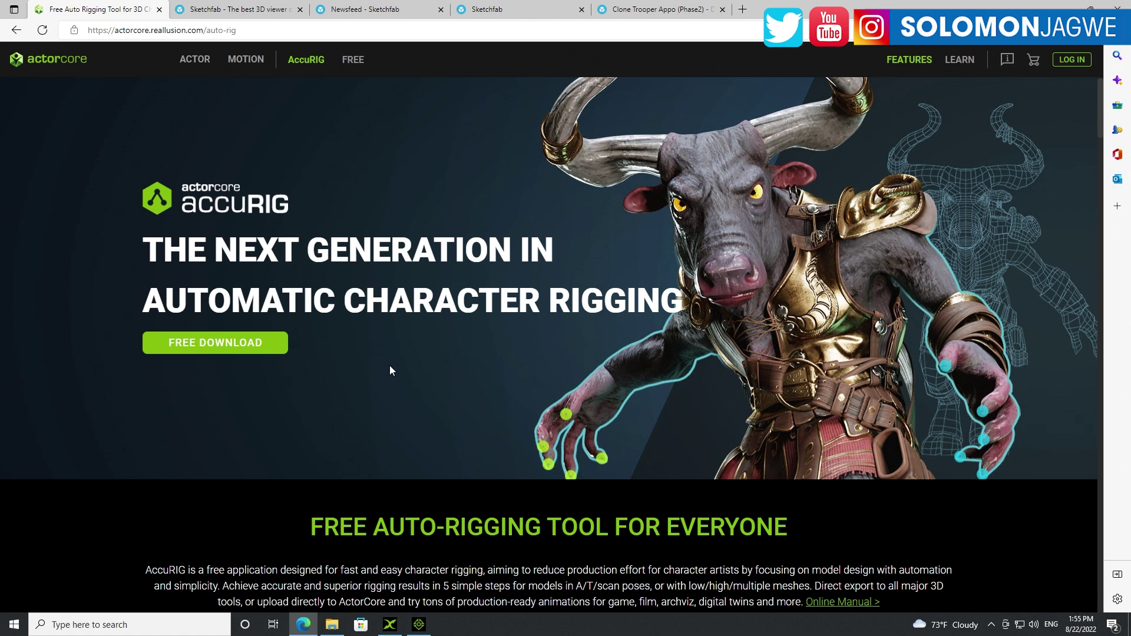
pyautogui.scroll(-3, 394, 370)
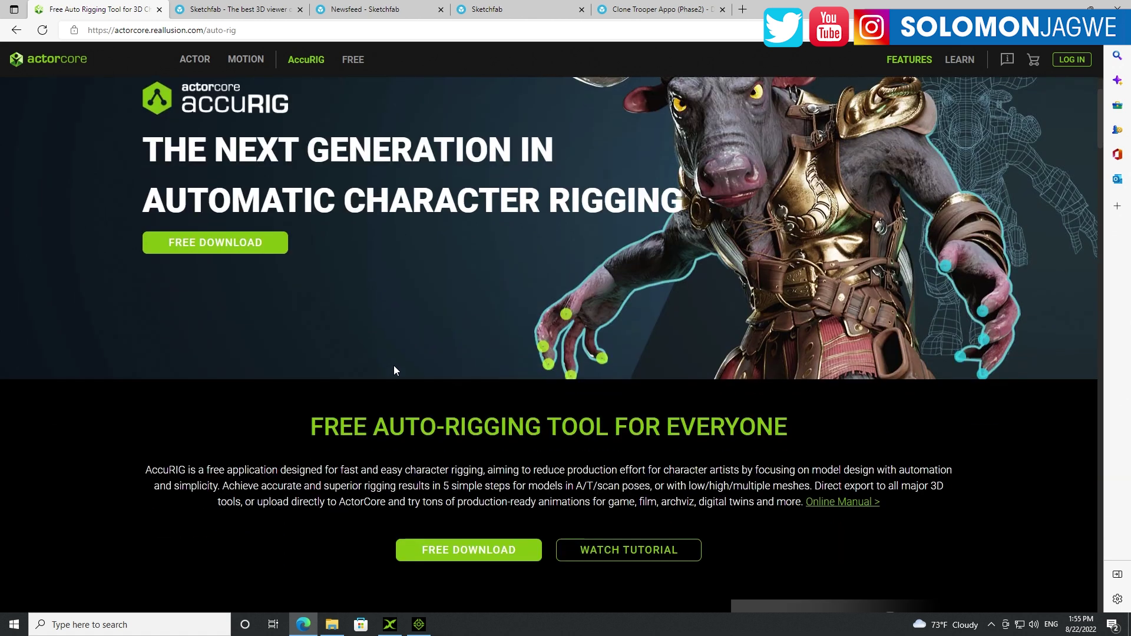
pyautogui.scroll(3, 394, 370)
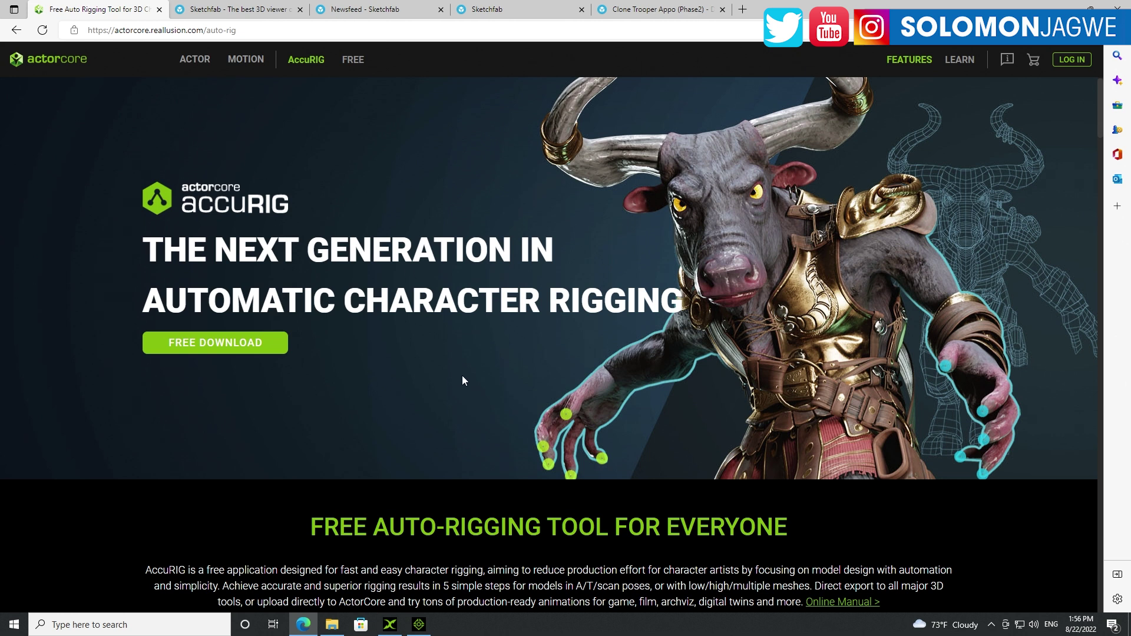
pyautogui.scroll(-3, 463, 376)
pyautogui.scroll(3, 450, 367)
pyautogui.scroll(-4, 469, 218)
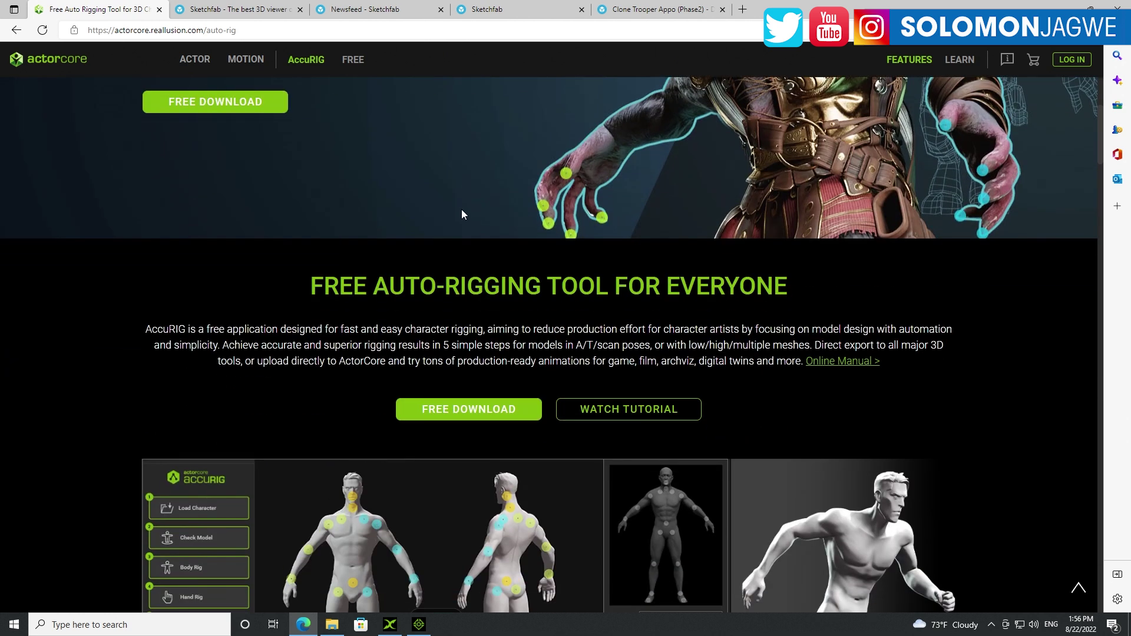
pyautogui.scroll(4, 352, 179)
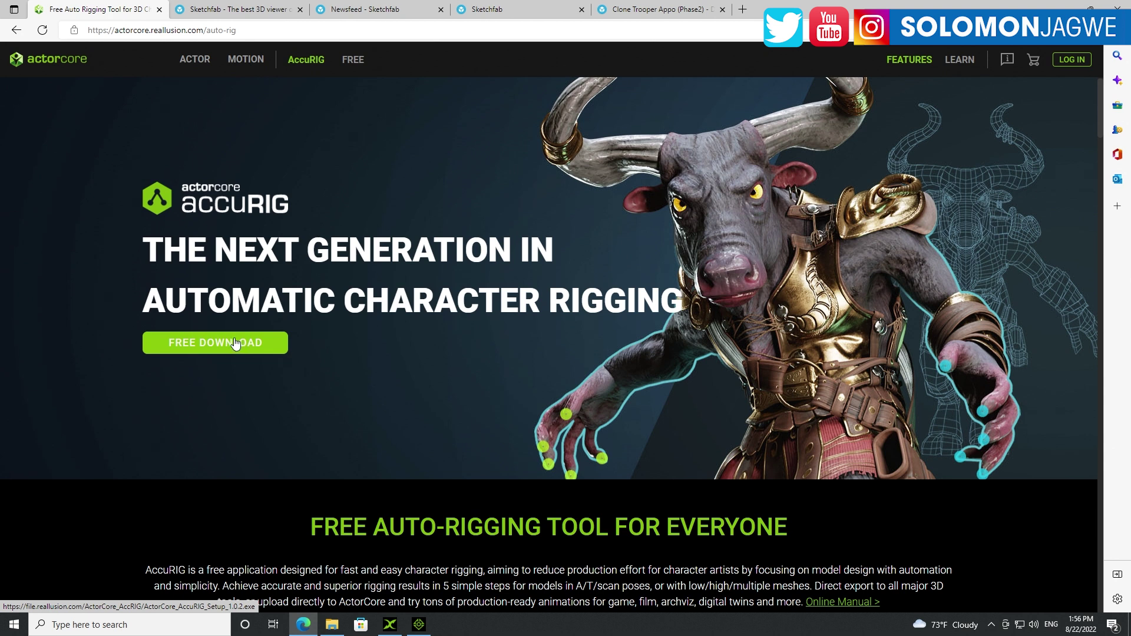
# - Switch to the Downloads folder window and launch ActorCore AccuRIG from its desktop shortcut
pyautogui.click(340, 630)
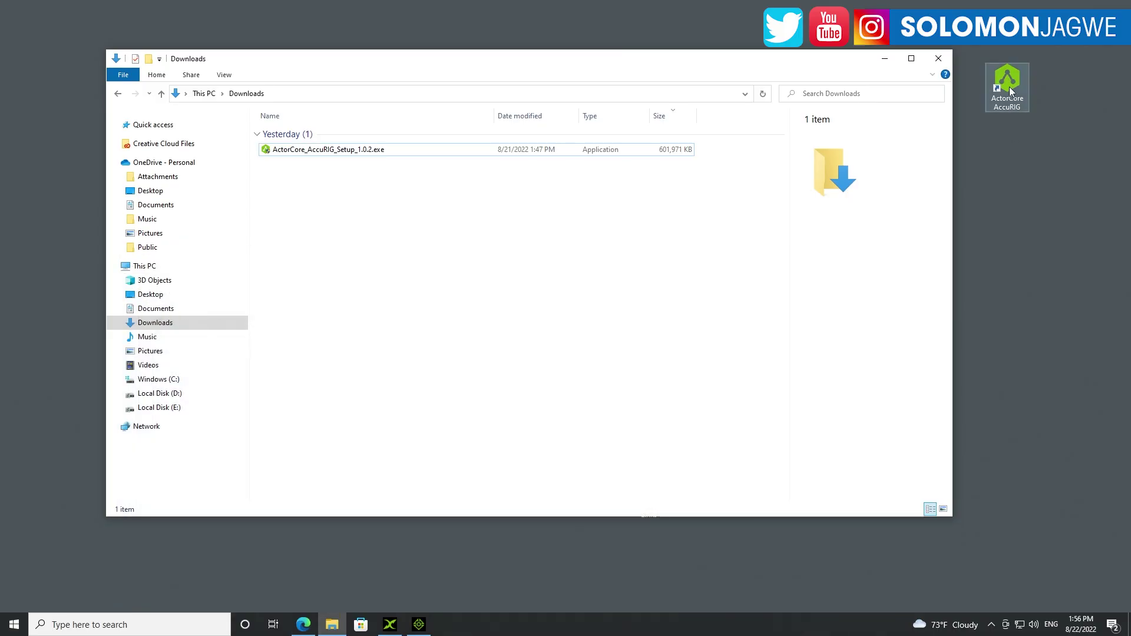
pyautogui.doubleClick(1011, 93)
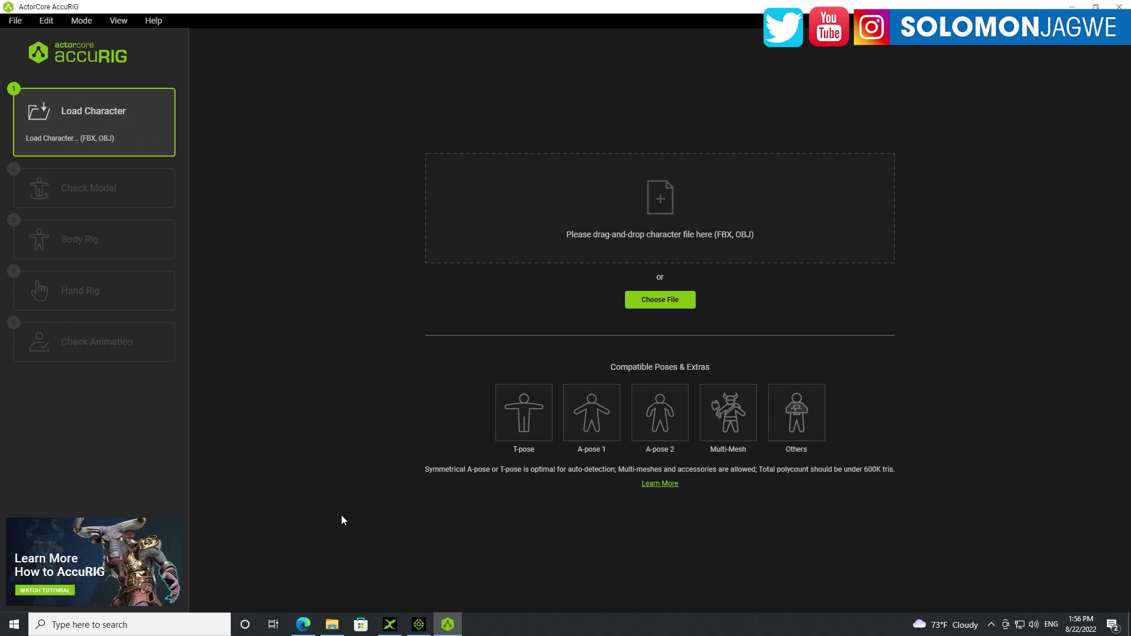
# - Switch to the web browser and look through the Sketchfab home page and the newsfeed of 3D models
pyautogui.click(304, 625)
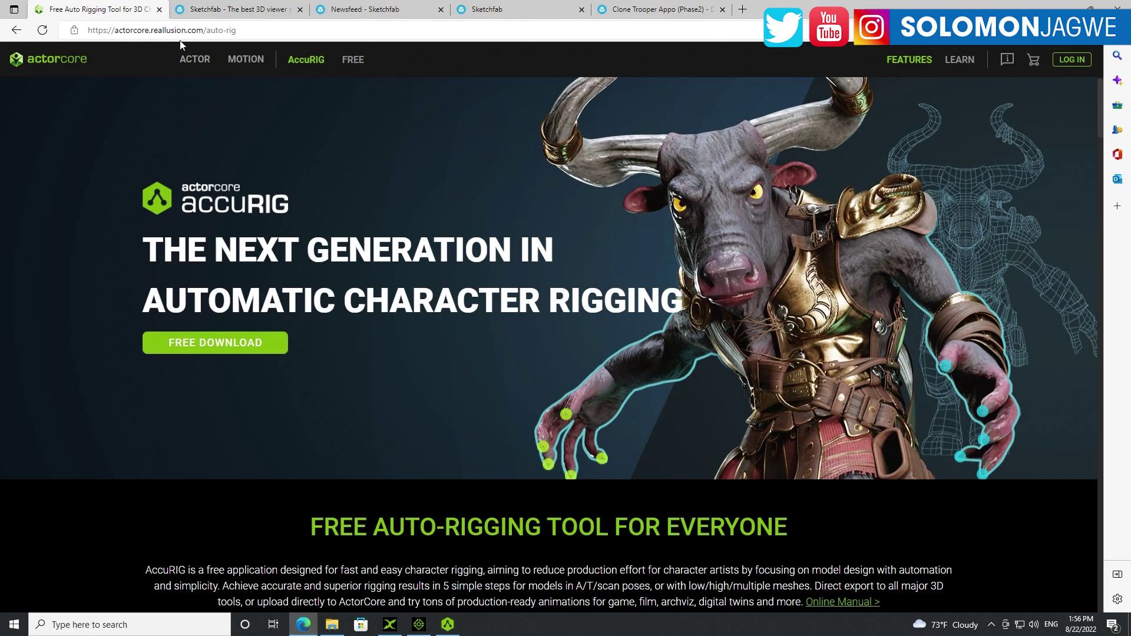
pyautogui.click(235, 12)
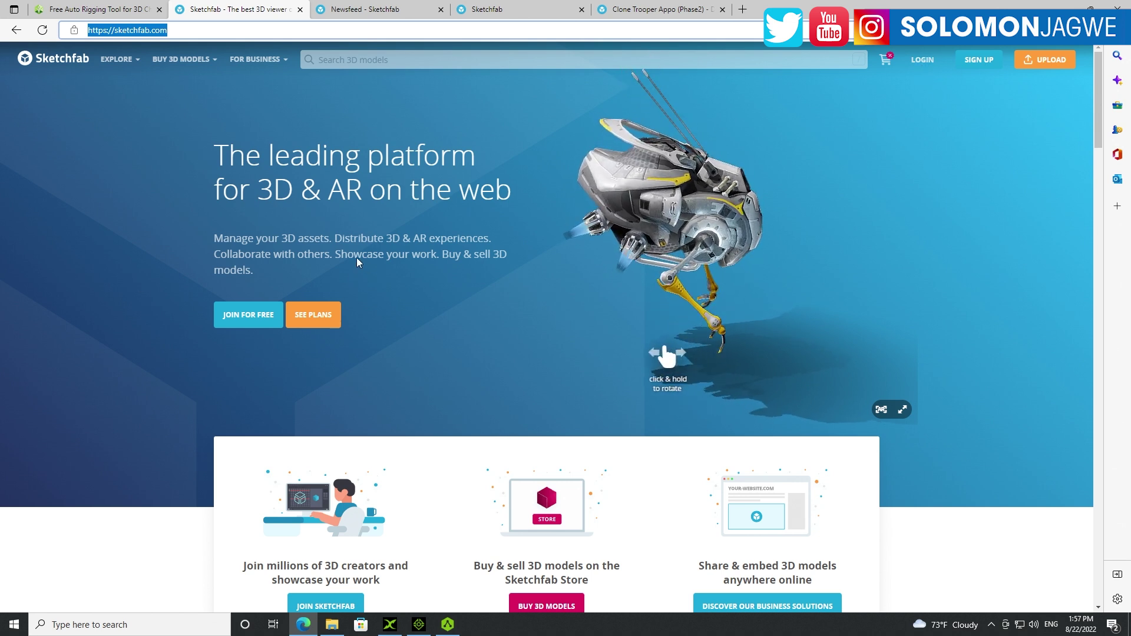
pyautogui.scroll(-3, 219, 287)
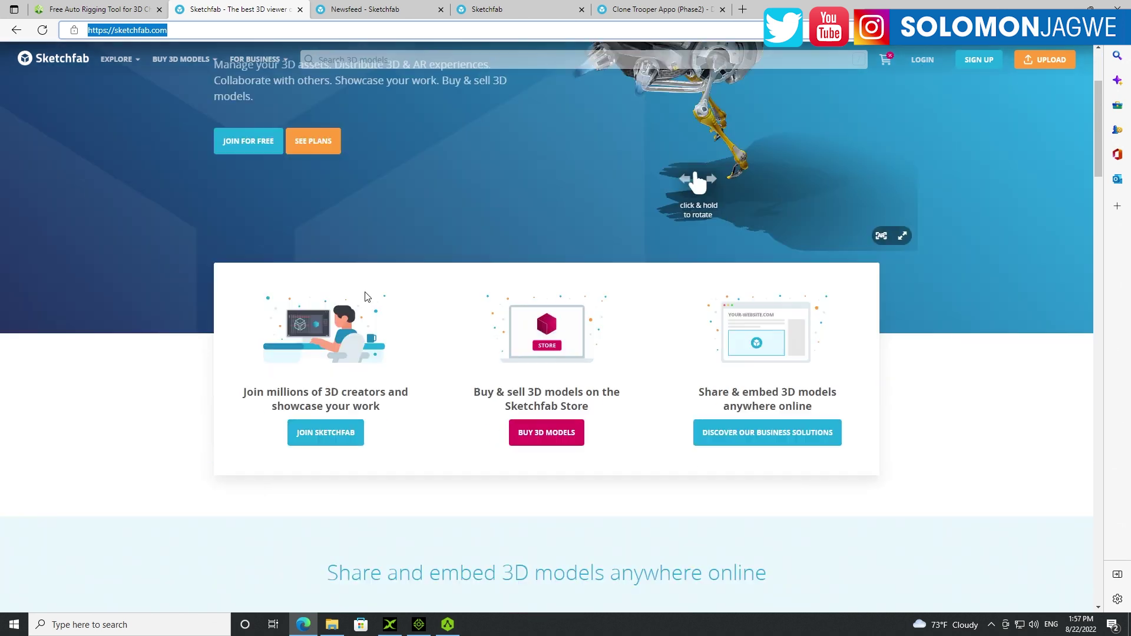
pyautogui.scroll(3, 366, 295)
pyautogui.click(364, 11)
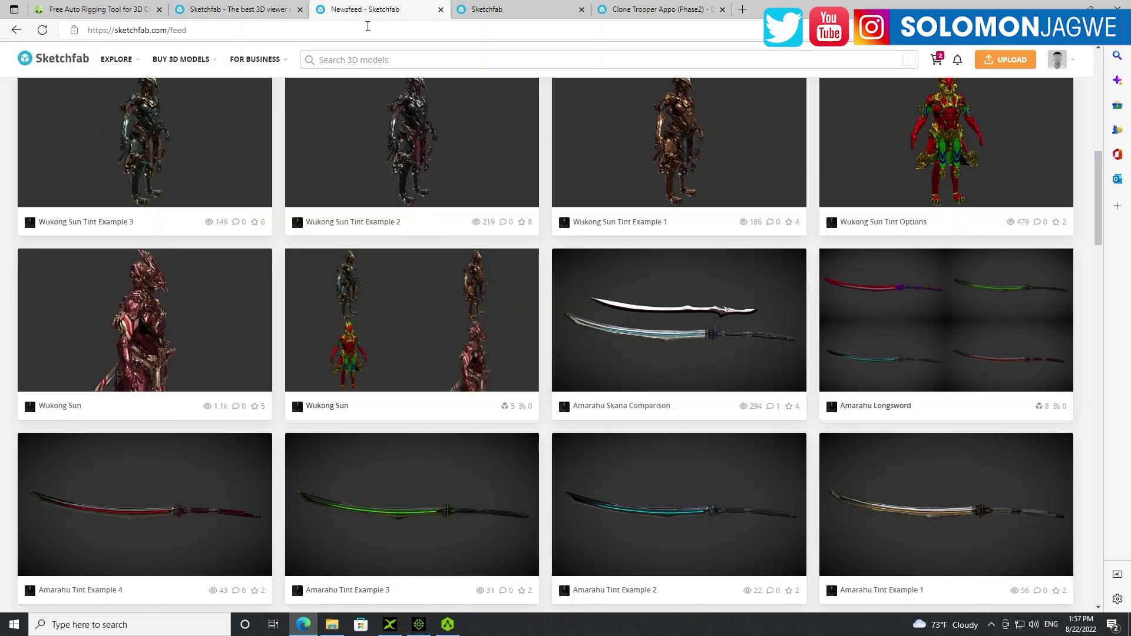
pyautogui.scroll(5, 448, 304)
pyautogui.scroll(3, 348, 283)
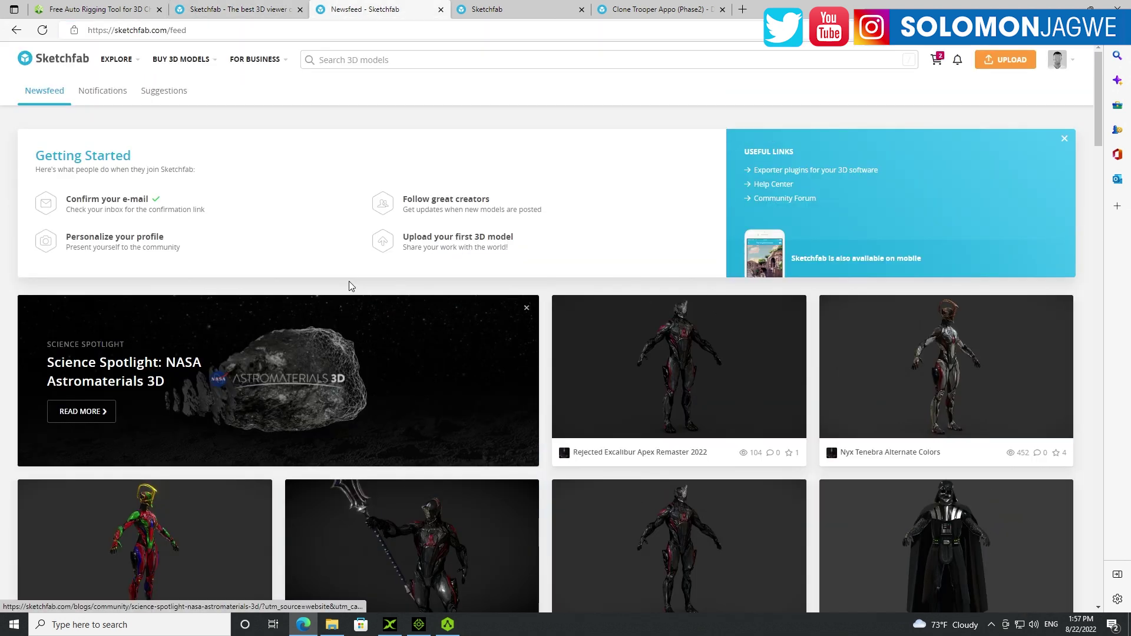
pyautogui.scroll(-6, 348, 280)
pyautogui.scroll(-15, 349, 278)
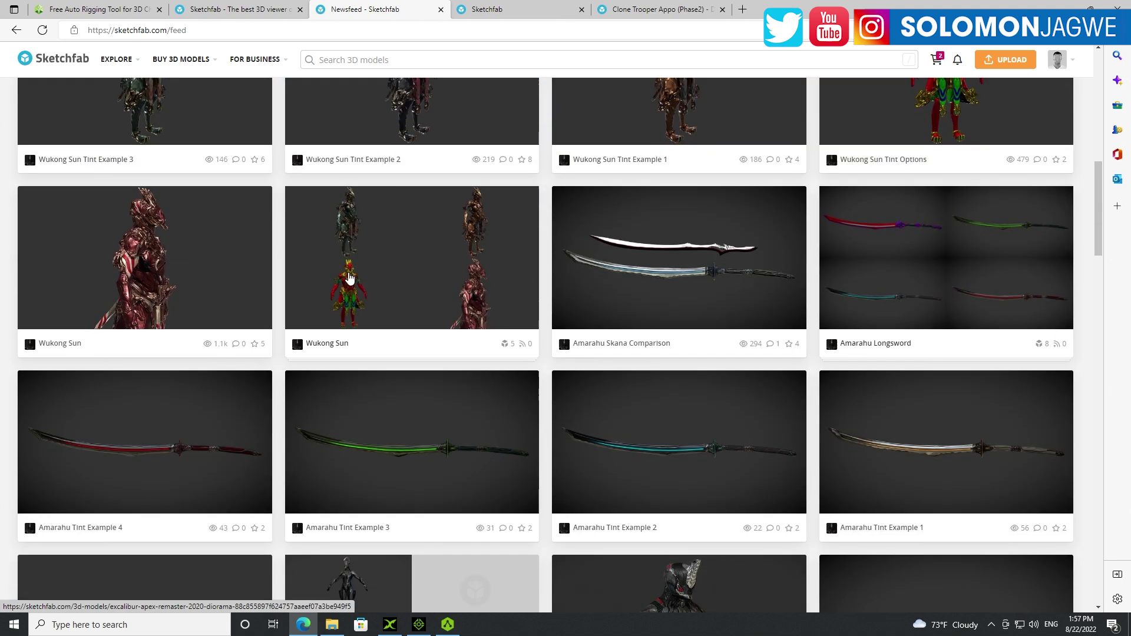
pyautogui.scroll(-3, 352, 274)
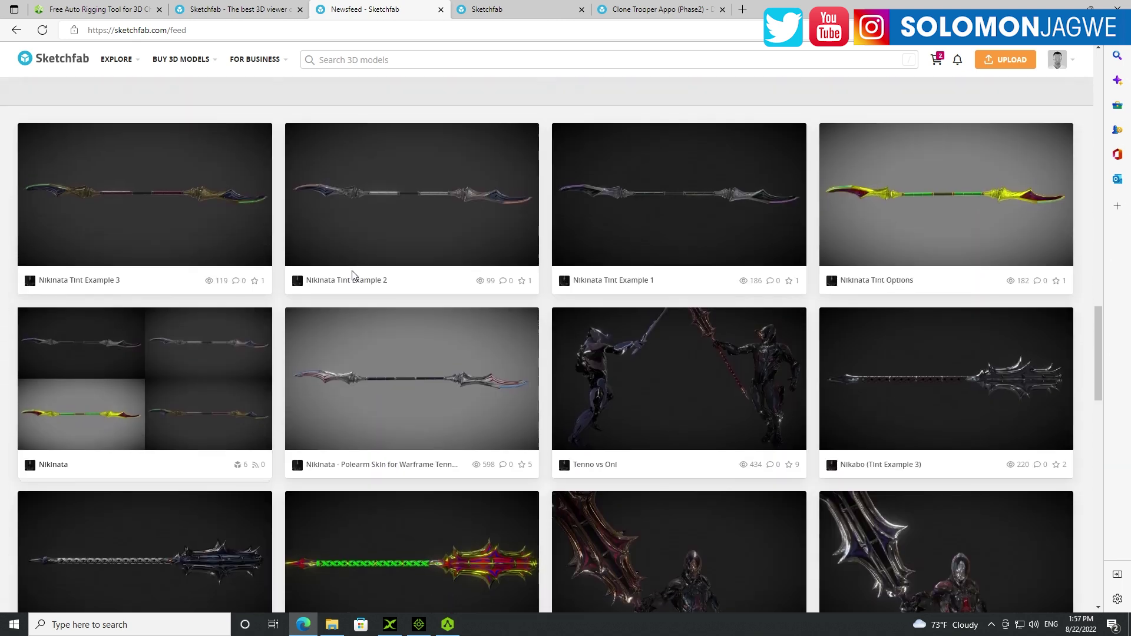
pyautogui.scroll(20, 352, 275)
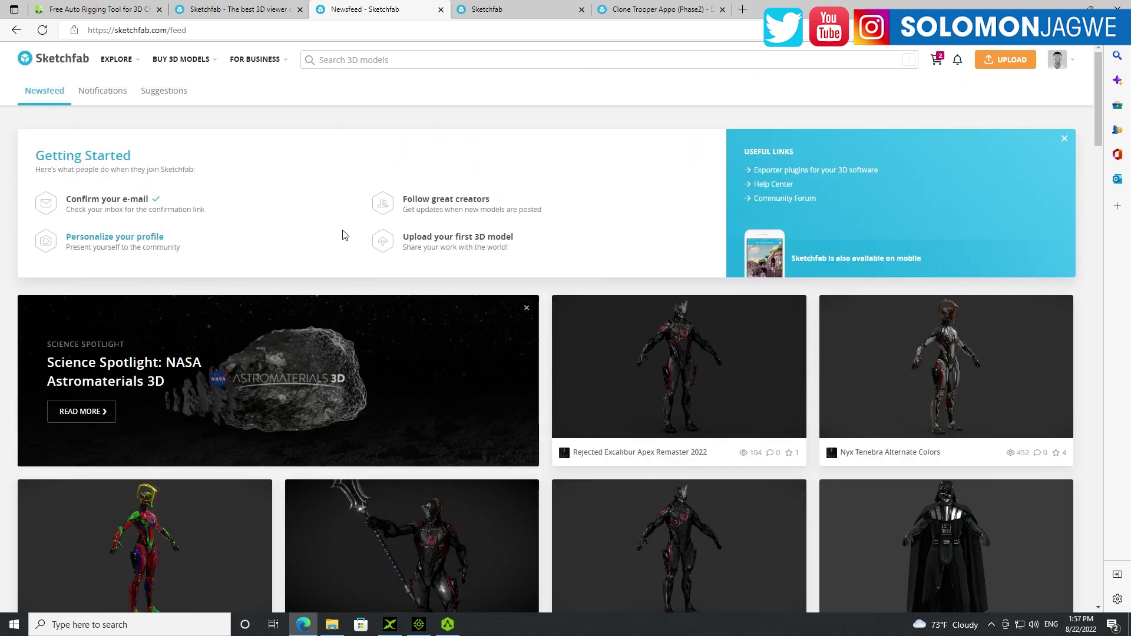
# - Examine the Sketchfab category options and the downloadable models found for "darth"
pyautogui.click(504, 12)
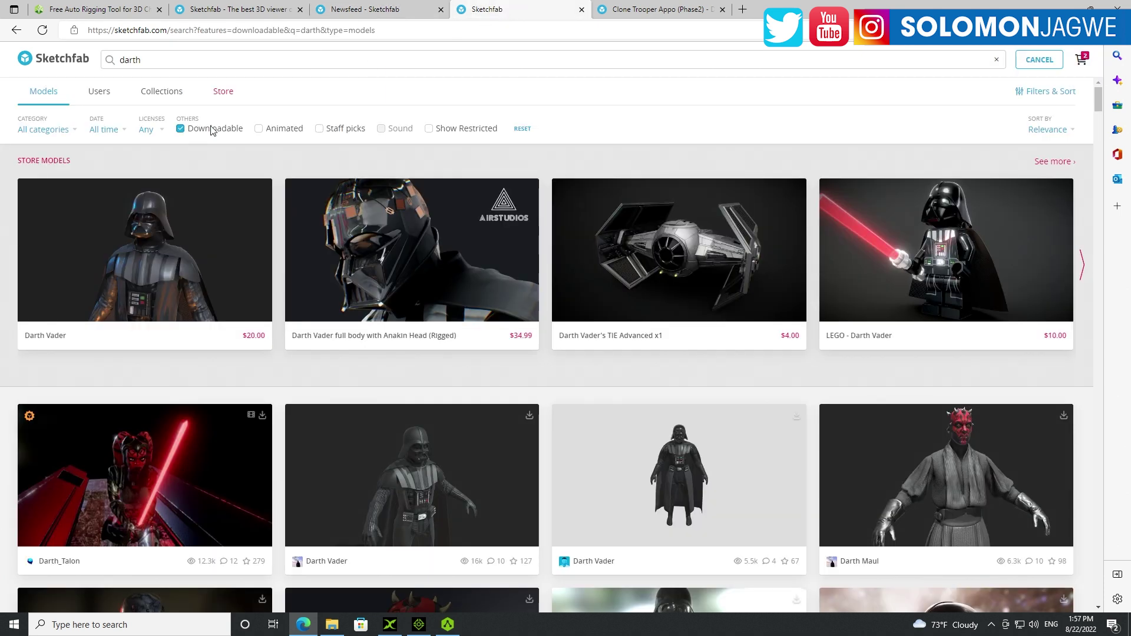
pyautogui.click(77, 135)
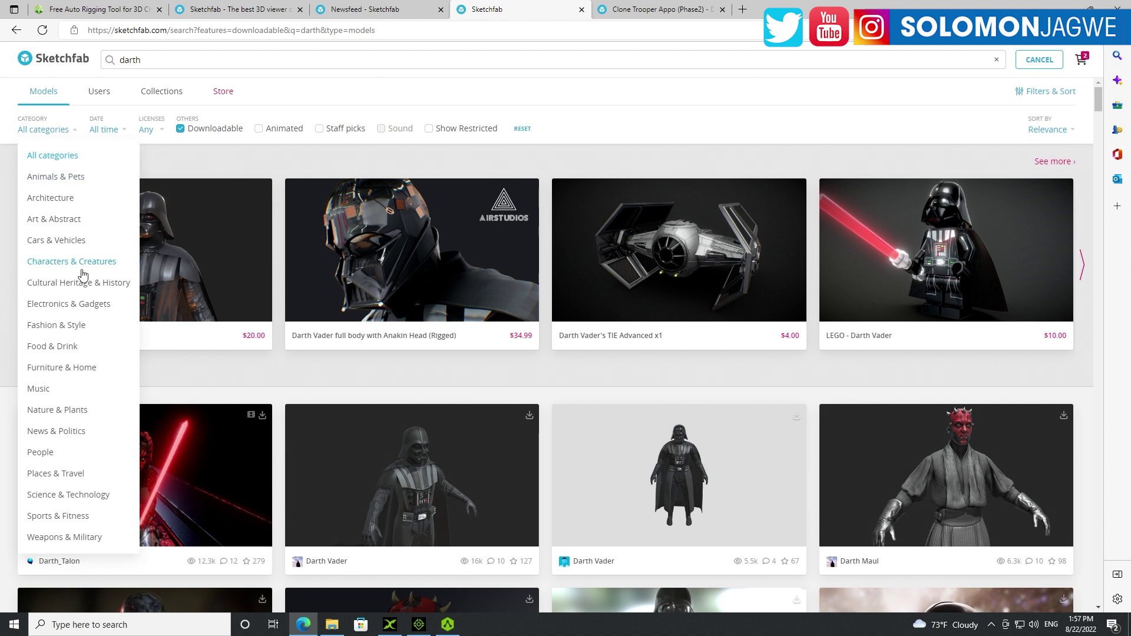
pyautogui.click(654, 117)
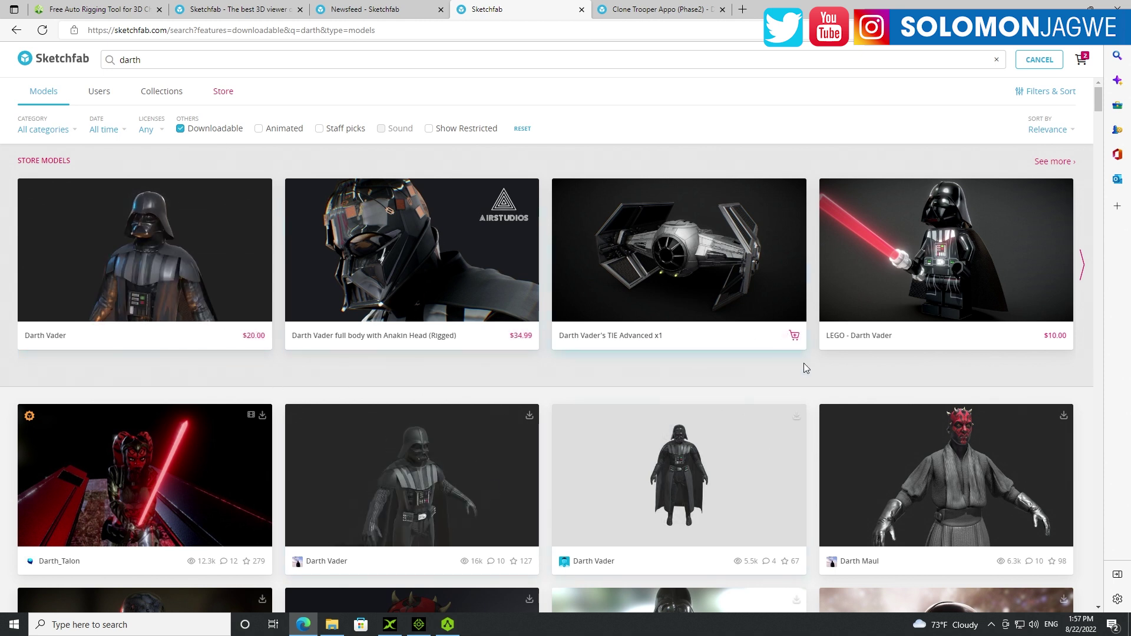
pyautogui.scroll(-1, 801, 371)
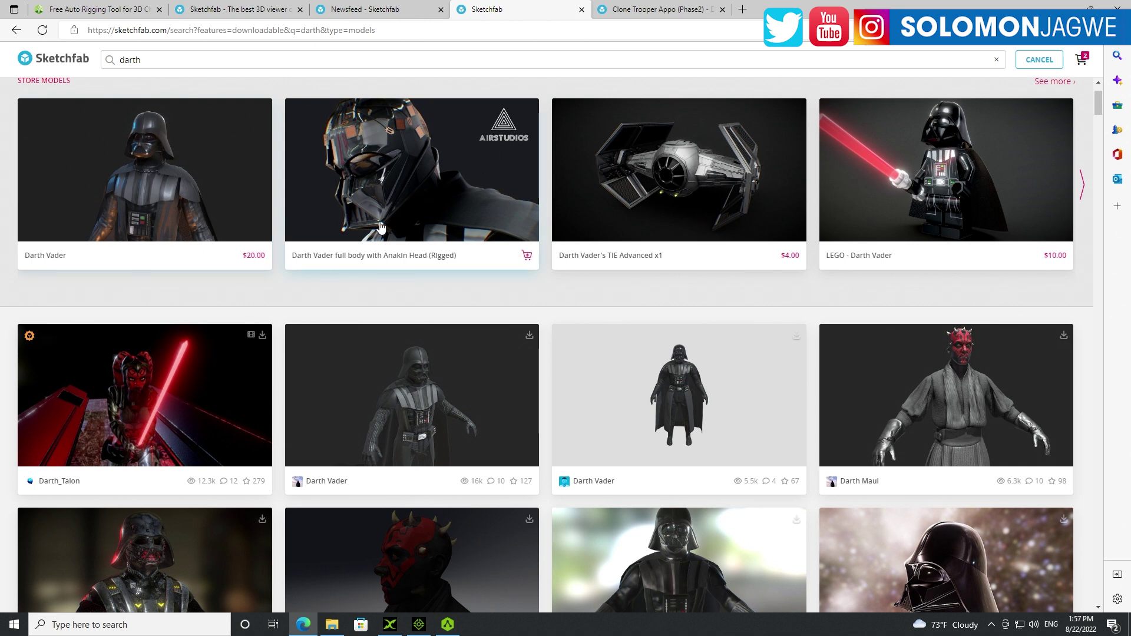
pyautogui.scroll(-2, 664, 283)
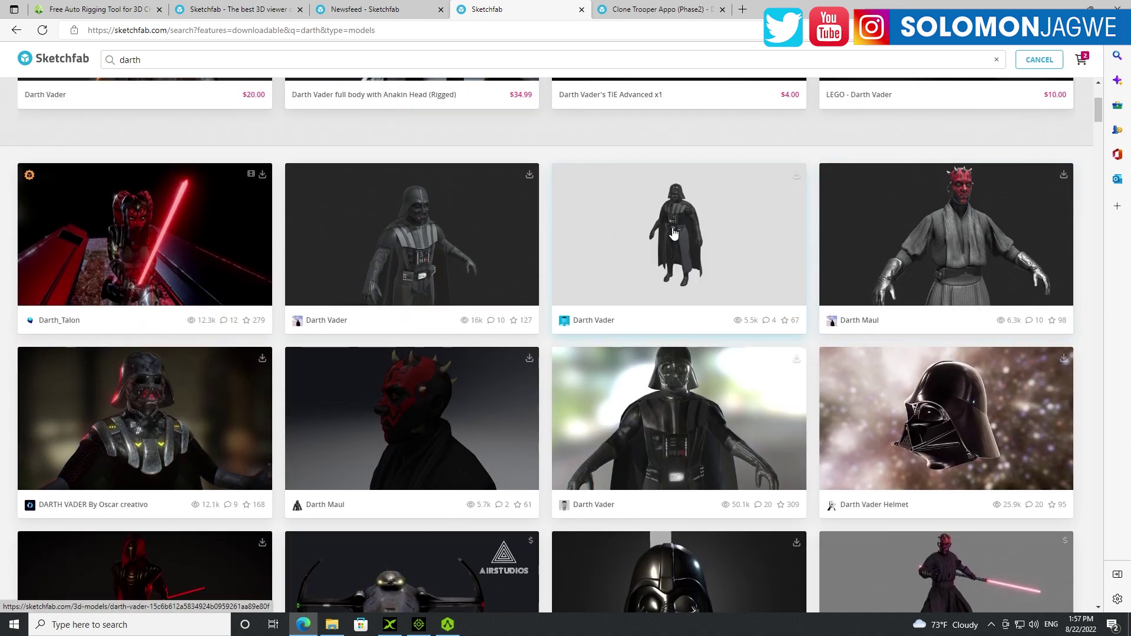
pyautogui.scroll(-6, 746, 350)
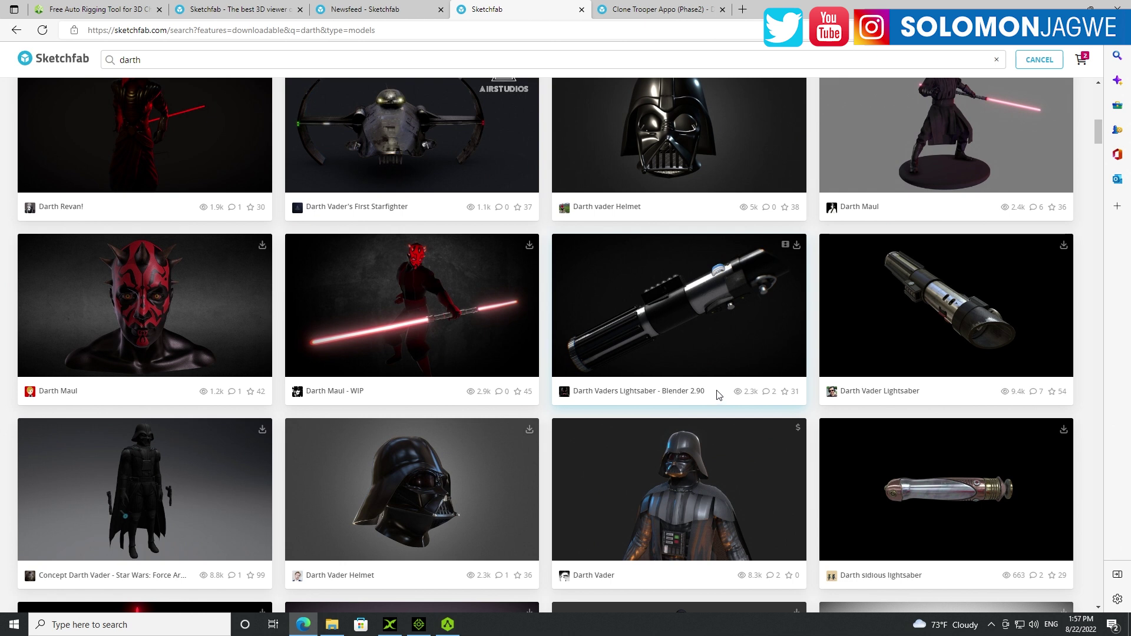
pyautogui.scroll(-7, 718, 395)
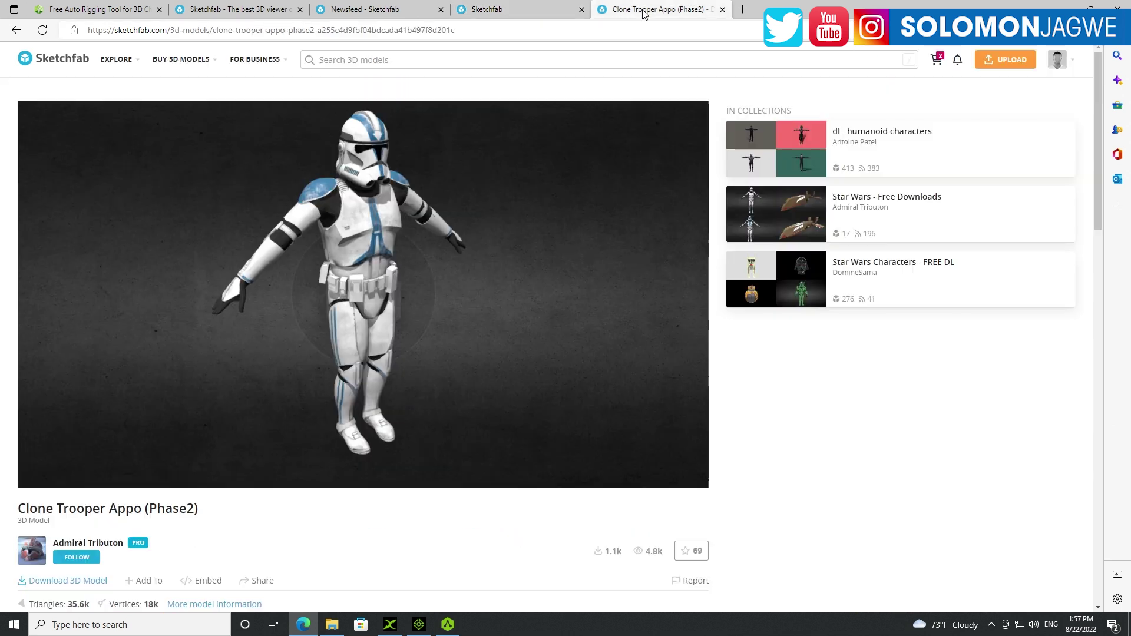
# - Inspect the Clone Trooper Appo (Phase2) model from the front and download it in its original FBX format
pyautogui.click(642, 10)
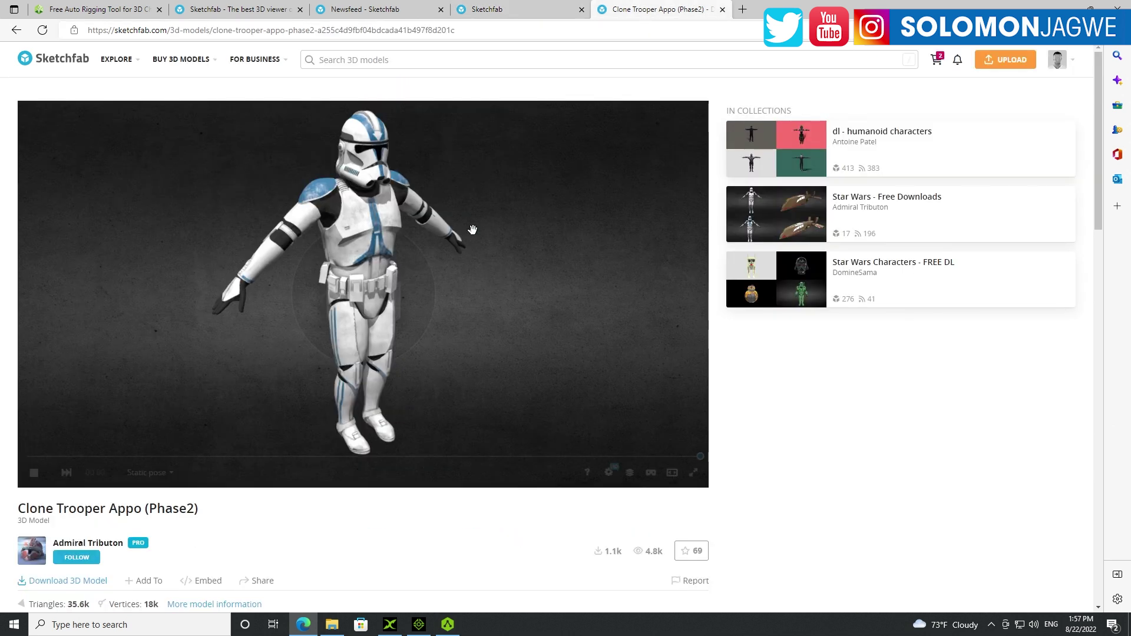
pyautogui.moveTo(458, 250)
pyautogui.mouseDown()
pyautogui.moveTo(353, 245)
pyautogui.moveTo(252, 217)
pyautogui.moveTo(492, 232)
pyautogui.moveTo(311, 276)
pyautogui.moveTo(350, 242)
pyautogui.moveTo(427, 273)
pyautogui.moveTo(396, 272)
pyautogui.moveTo(404, 324)
pyautogui.mouseUp()
pyautogui.doubleClick(404, 324)
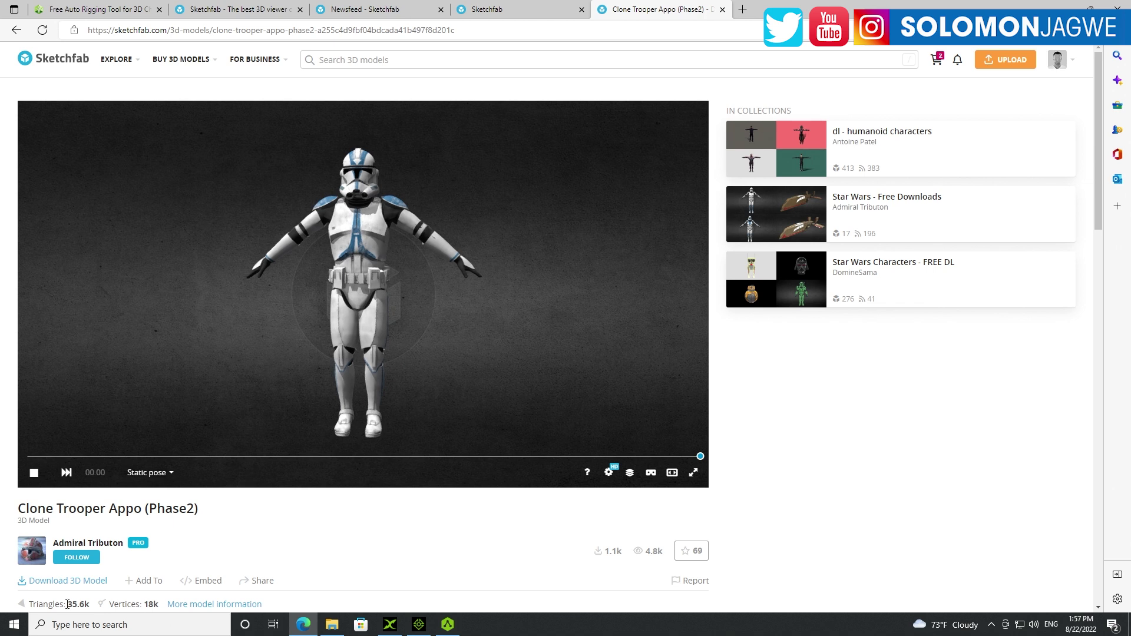
pyautogui.click(68, 581)
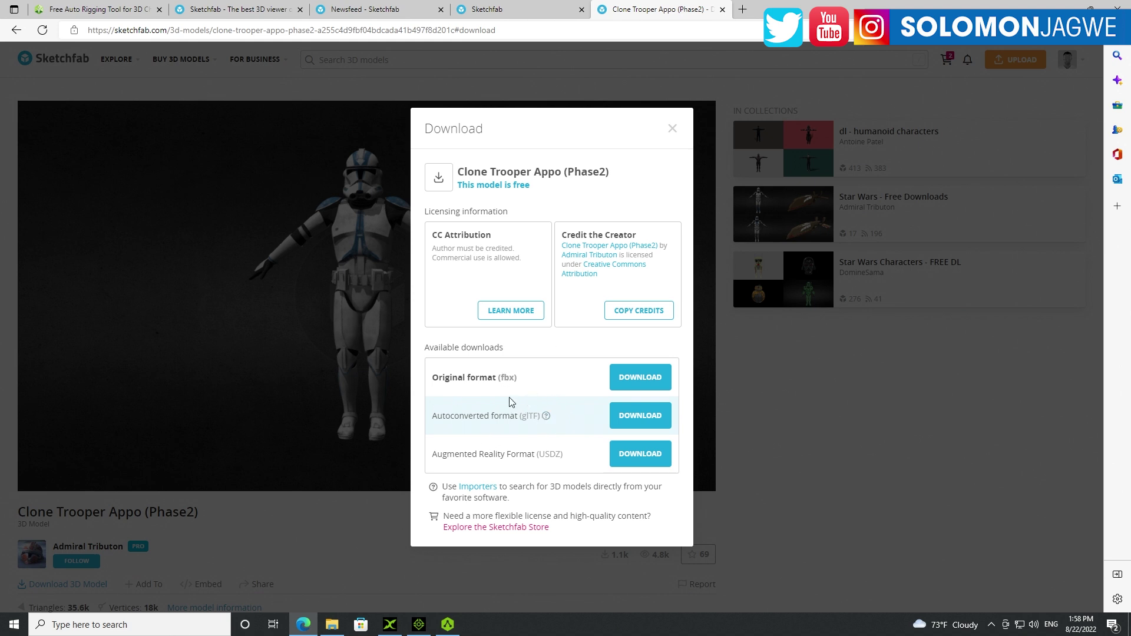
pyautogui.click(643, 380)
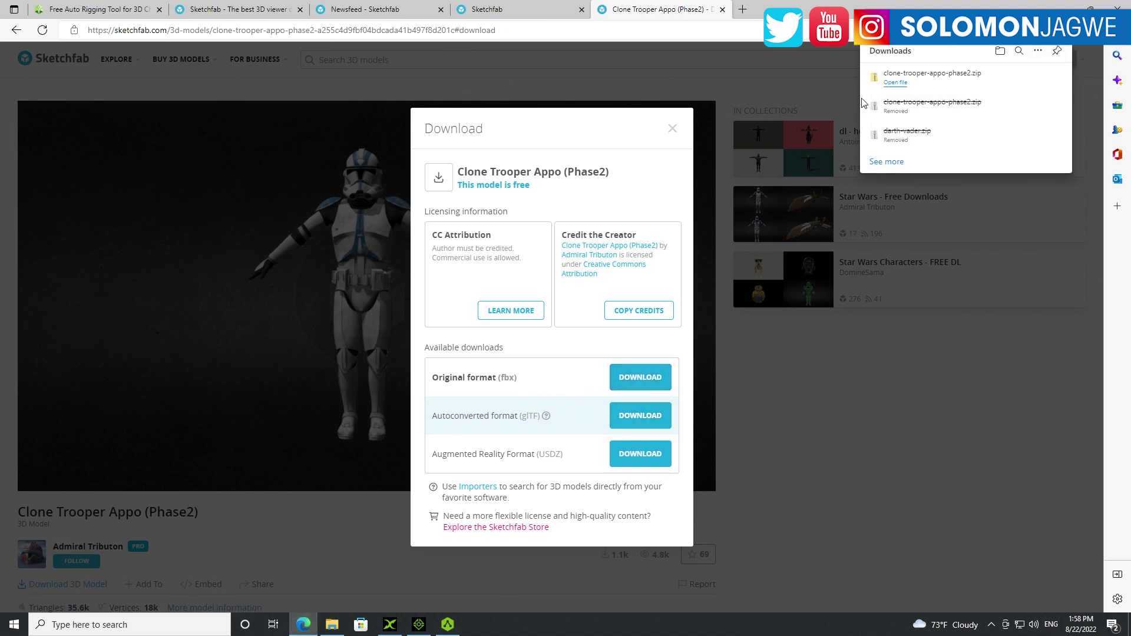
# - Open the downloaded clone-trooper-appo-phase2.zip archive and copy its source and textures folders
pyautogui.click(895, 83)
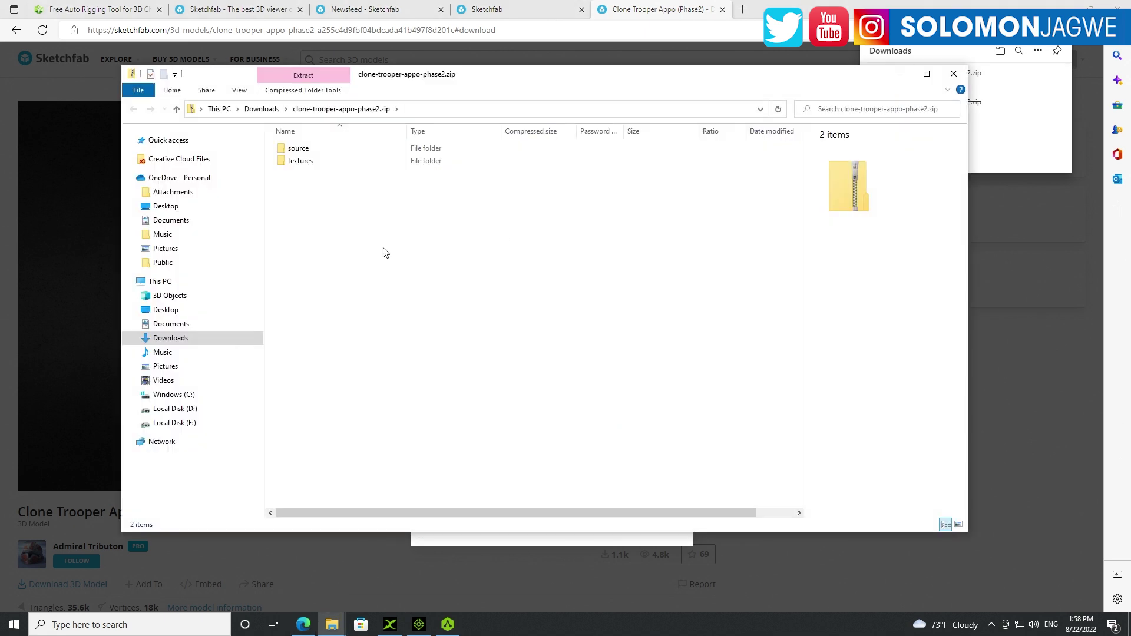
pyautogui.click(265, 111)
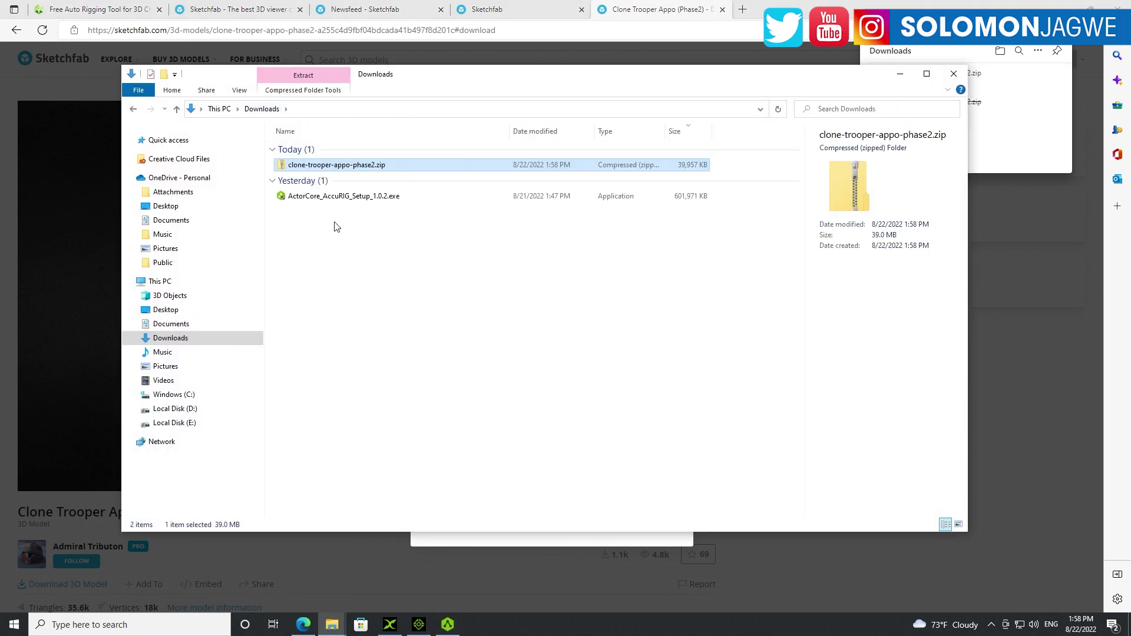
pyautogui.doubleClick(330, 166)
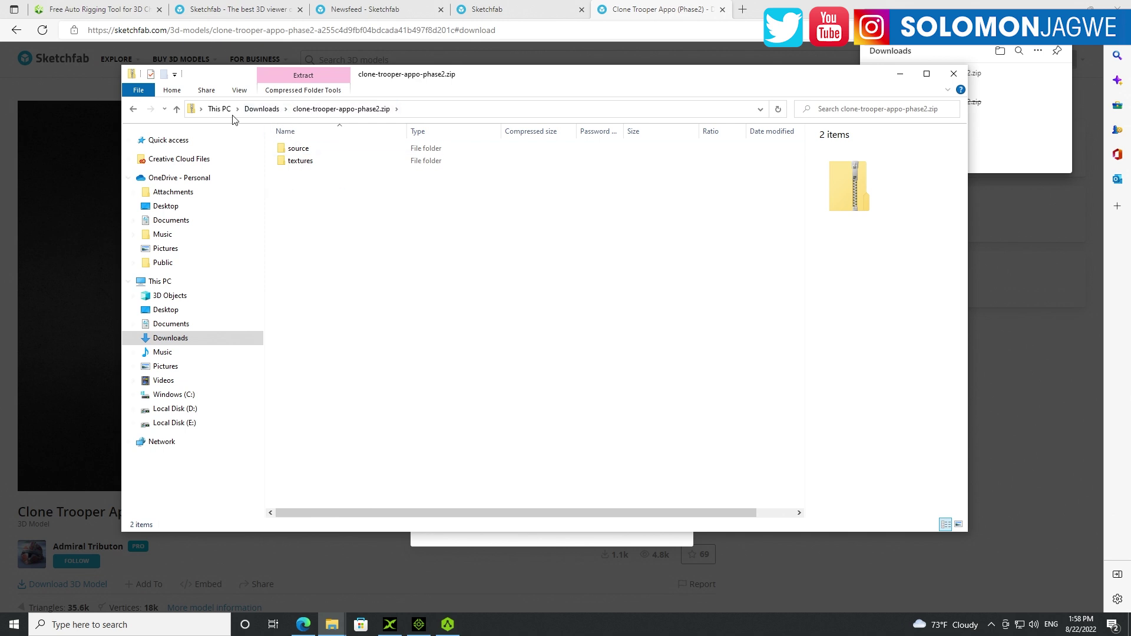
pyautogui.moveTo(354, 213); pyautogui.dragTo(286, 141)
pyautogui.rightClick(304, 159)
pyautogui.click(229, 207)
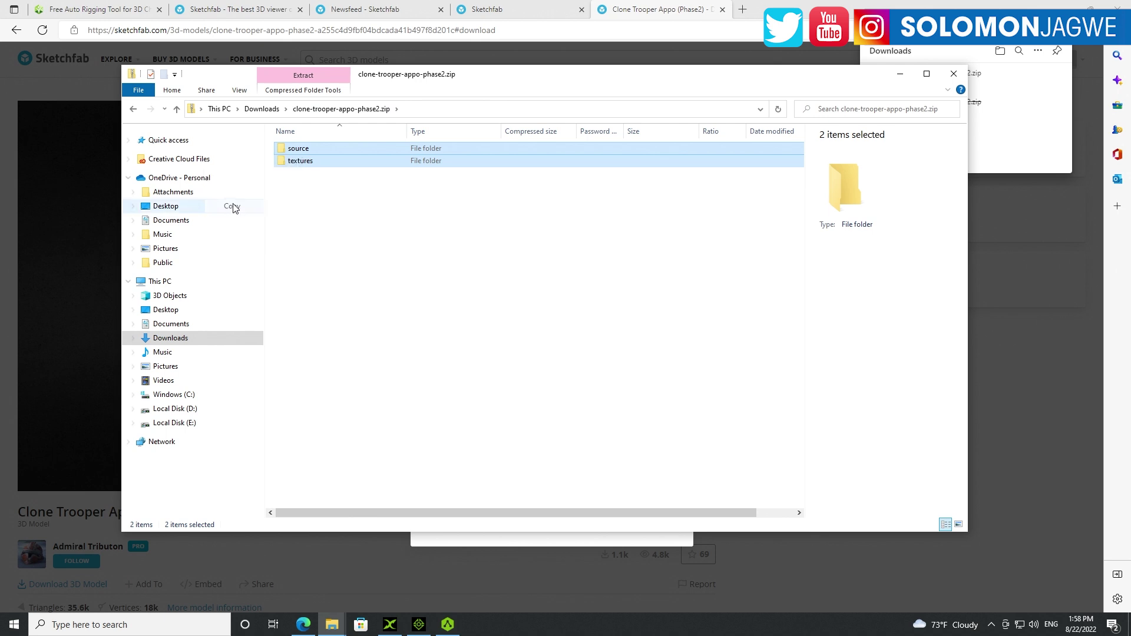
# - Create a folder named Trooper in Downloads and open it
pyautogui.click(261, 109)
pyautogui.click(397, 249)
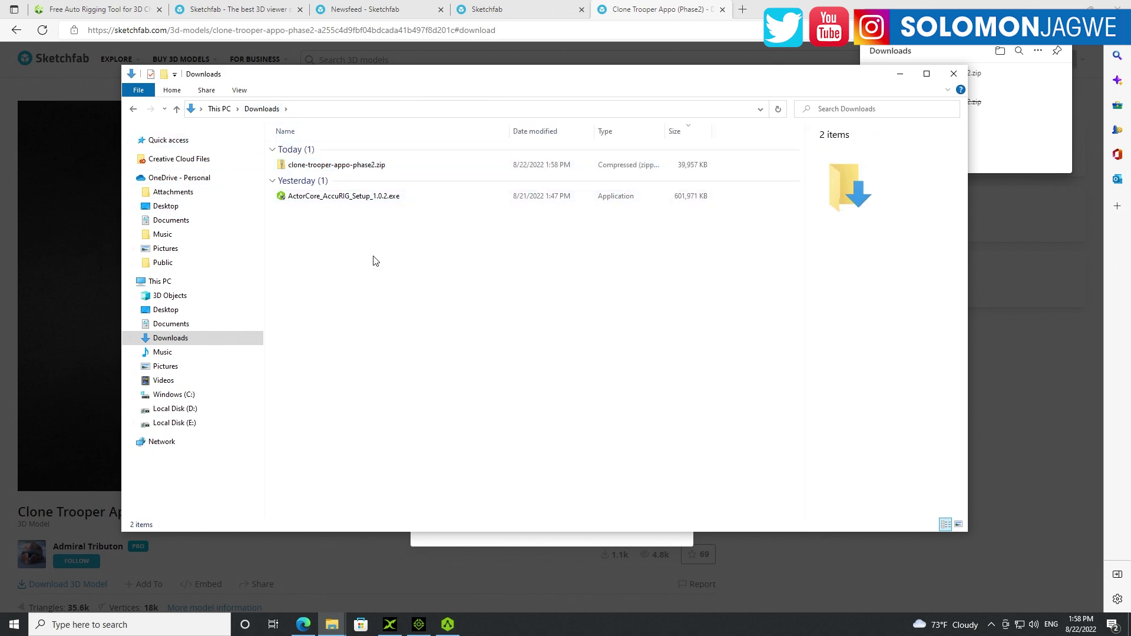
pyautogui.rightClick(373, 256)
pyautogui.moveTo(284, 401)
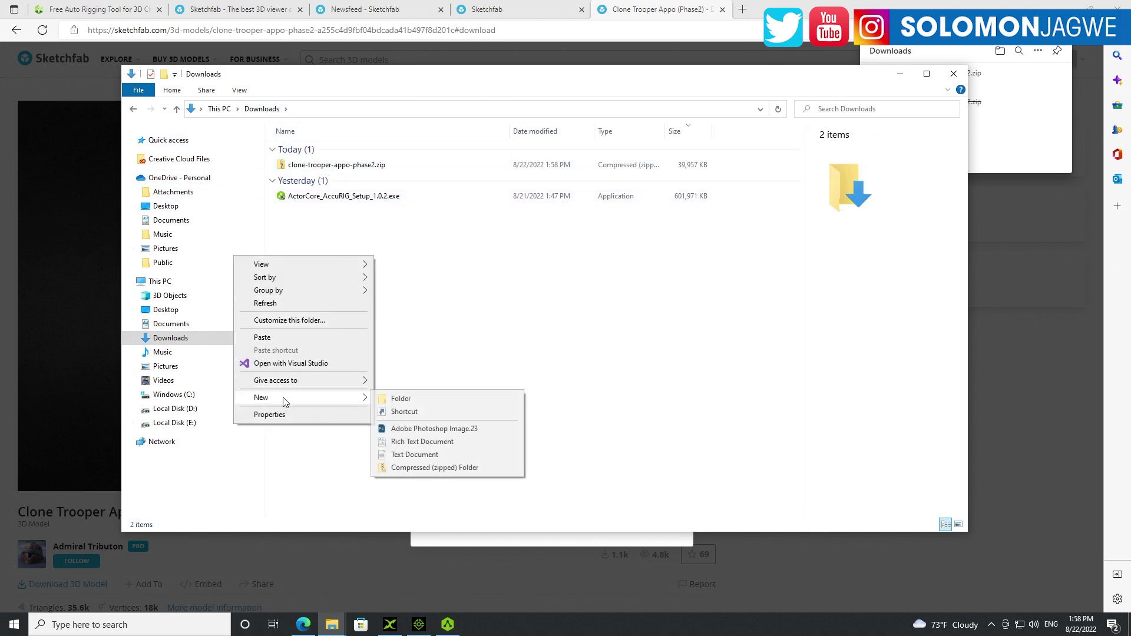
pyautogui.click(405, 398)
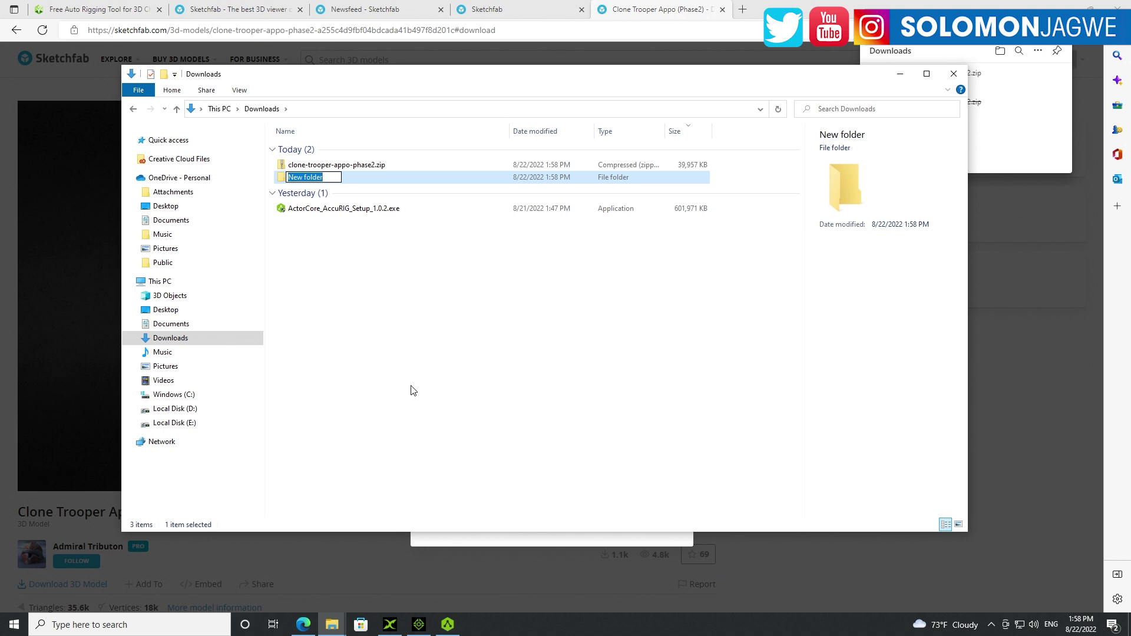
pyautogui.write('Troo[e')
pyautogui.press('BackSpace')
pyautogui.press('BackSpace')
pyautogui.write('per')
pyautogui.press('Return')
pyautogui.press('Return')
# - Paste the copied source and textures folders into the Trooper folder
pyautogui.rightClick(412, 390)
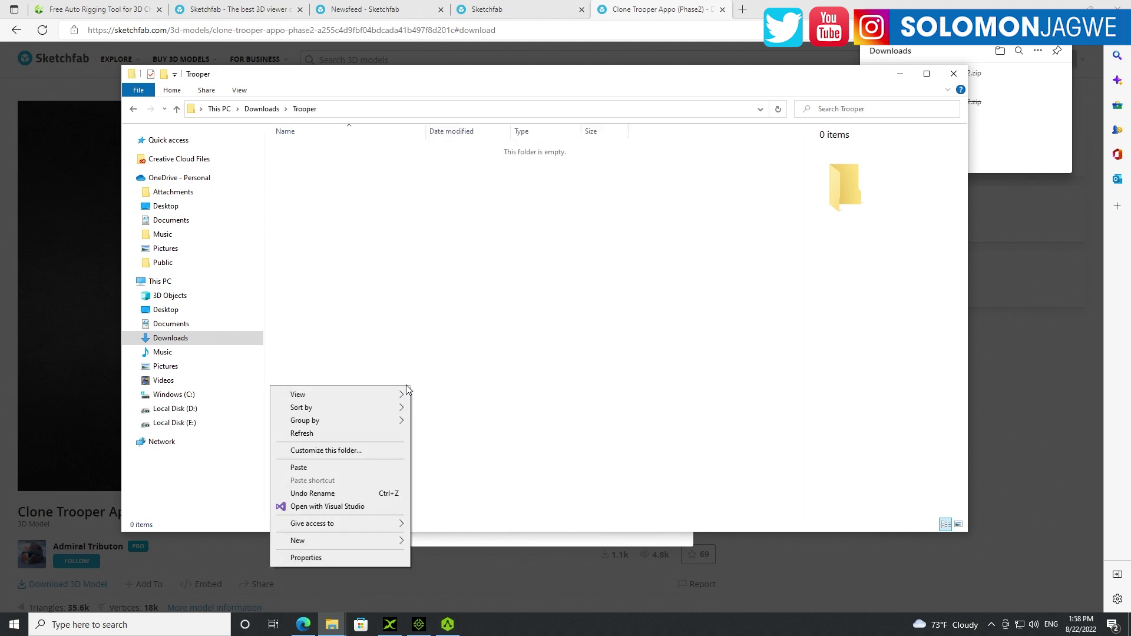
pyautogui.click(312, 466)
pyautogui.click(396, 207)
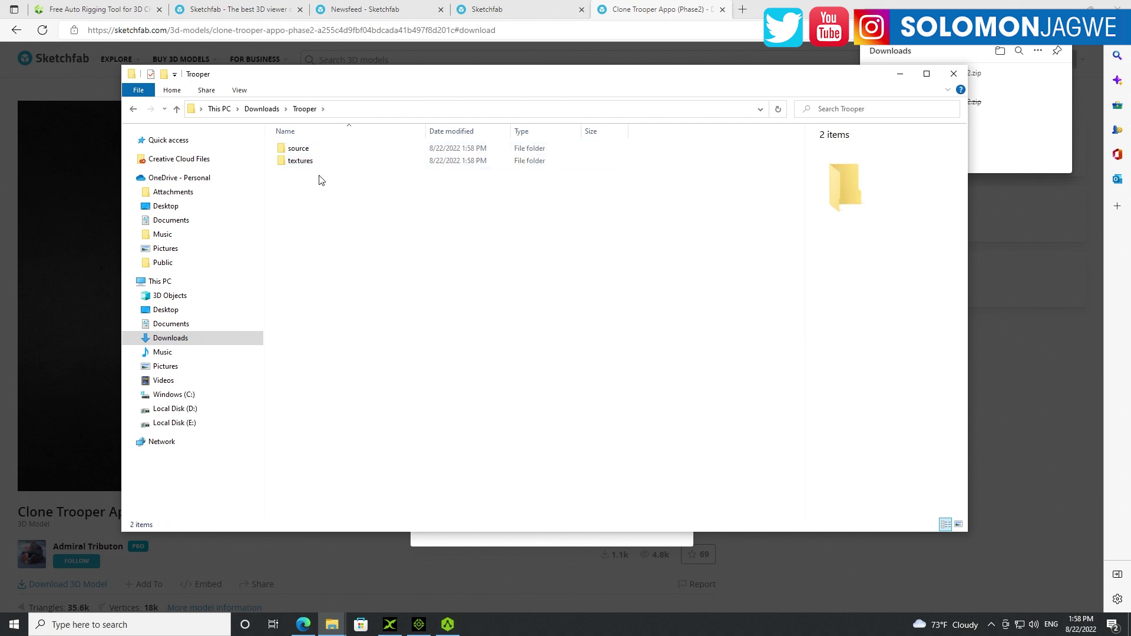
# - Copy all the PNG images from the Trooper textures folder into the Trooper source folder
pyautogui.doubleClick(313, 162)
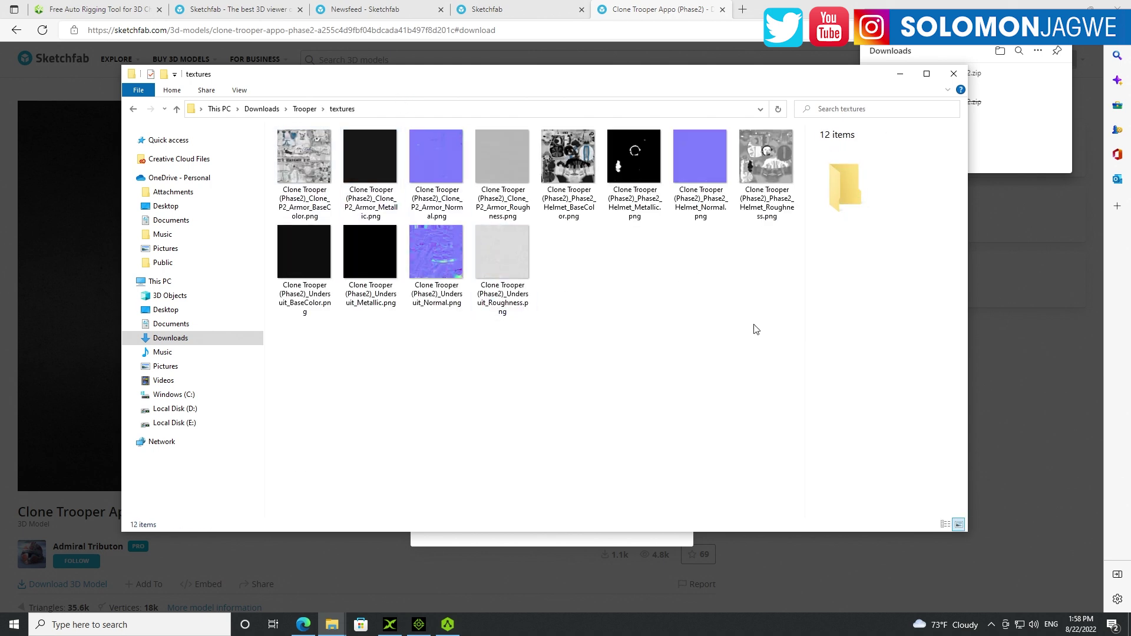
pyautogui.moveTo(794, 403); pyautogui.dragTo(270, 132)
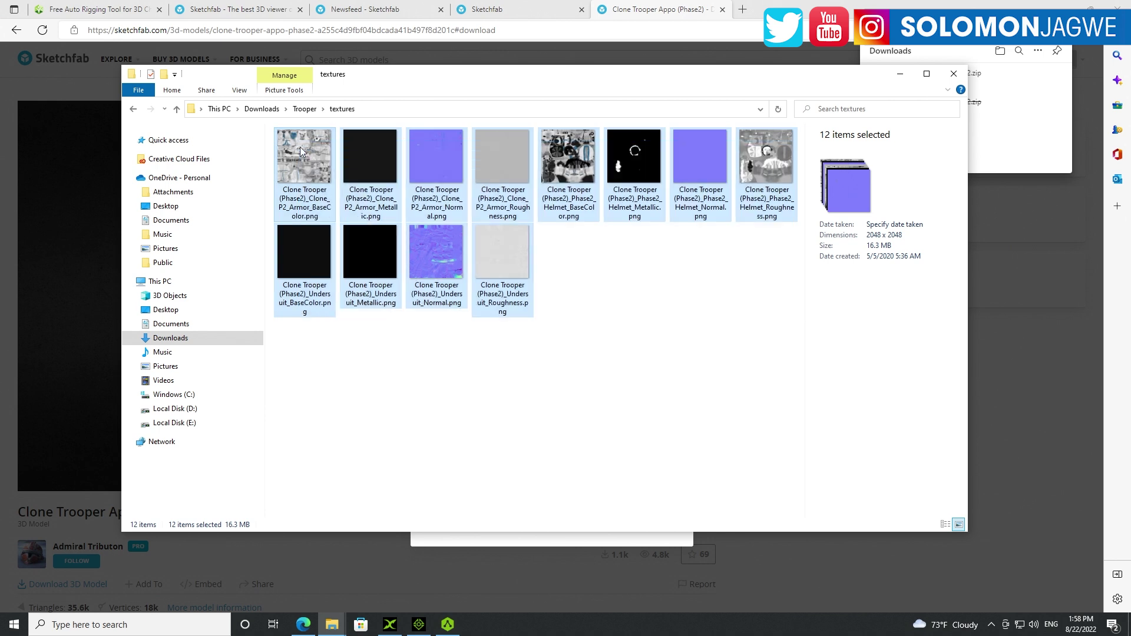
pyautogui.rightClick(314, 175)
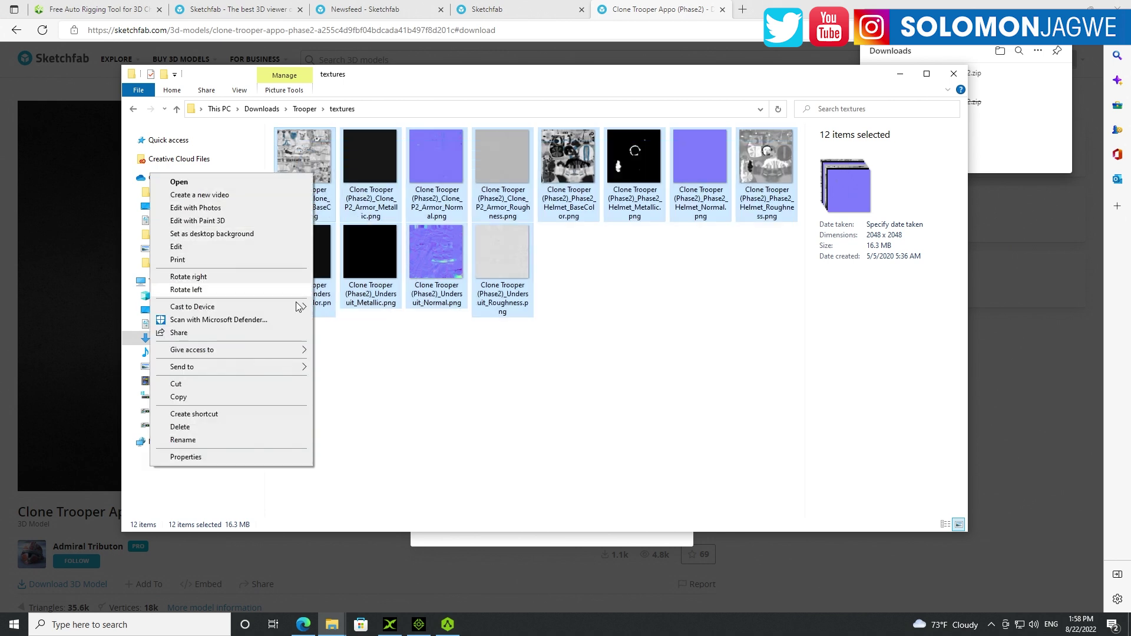
pyautogui.click(178, 397)
pyautogui.click(306, 110)
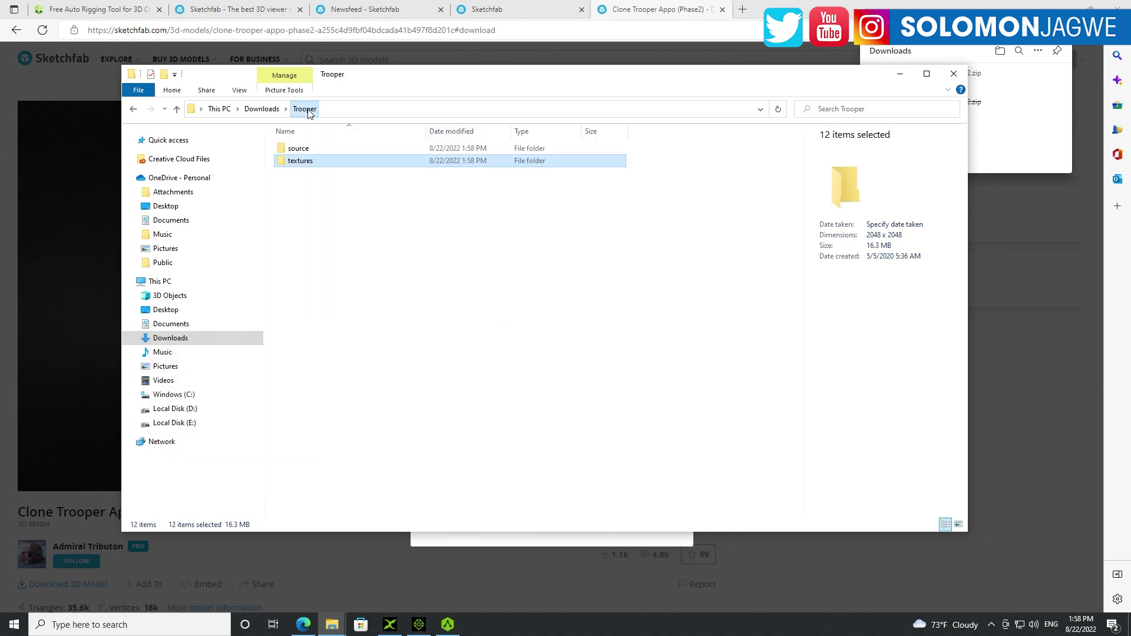
pyautogui.doubleClick(301, 148)
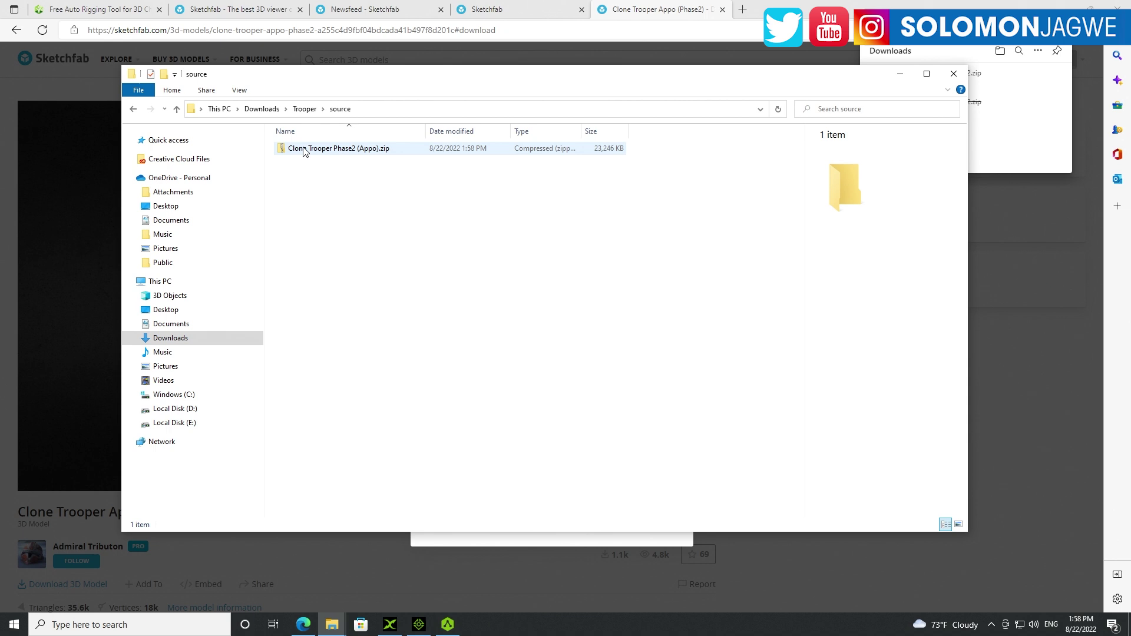
pyautogui.rightClick(420, 275)
pyautogui.click(319, 360)
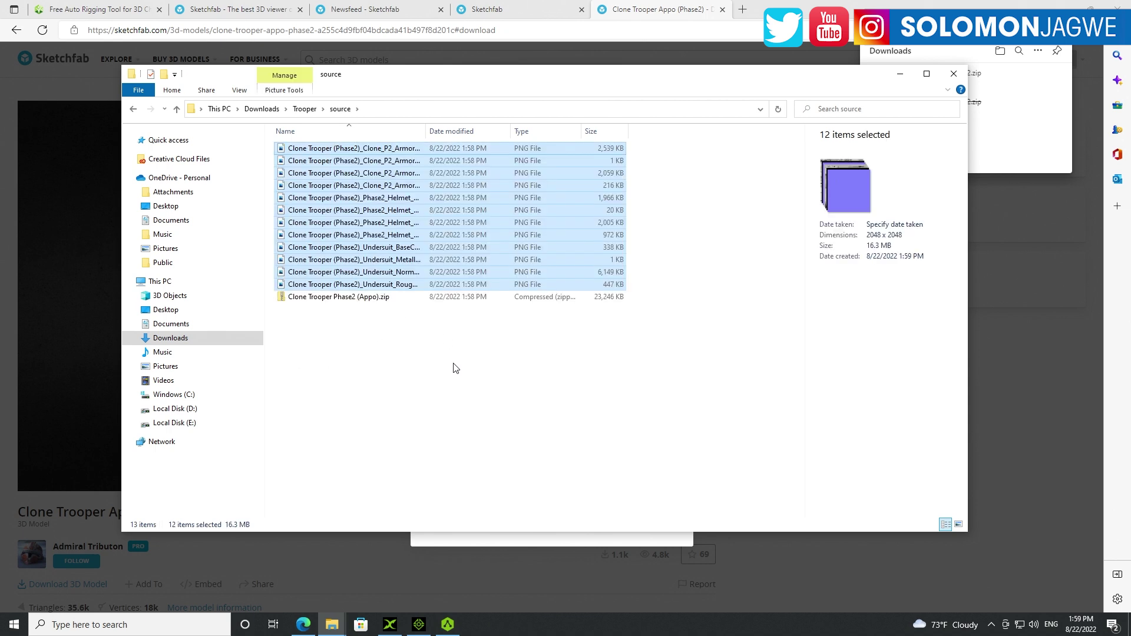
# - Open the Clone Trooper Phase2 (Appo).zip archive and copy its P2 Appo Textures and Undersuit Textures folders and the rigged FBX file
pyautogui.click(436, 323)
pyautogui.rightClick(367, 299)
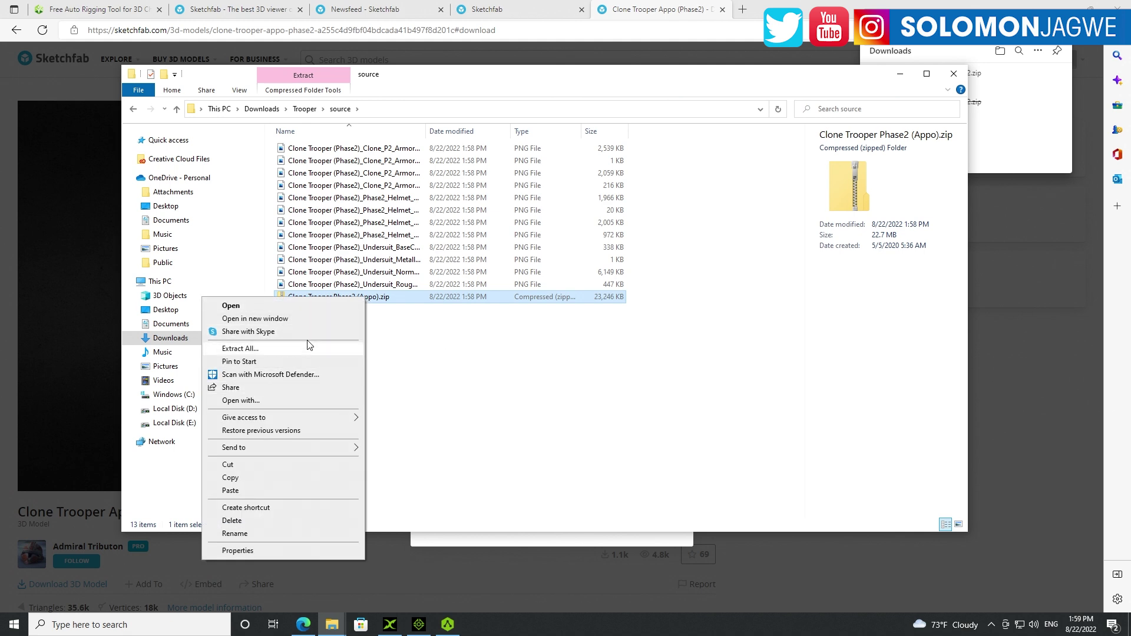
pyautogui.click(383, 298)
pyautogui.doubleClick(382, 298)
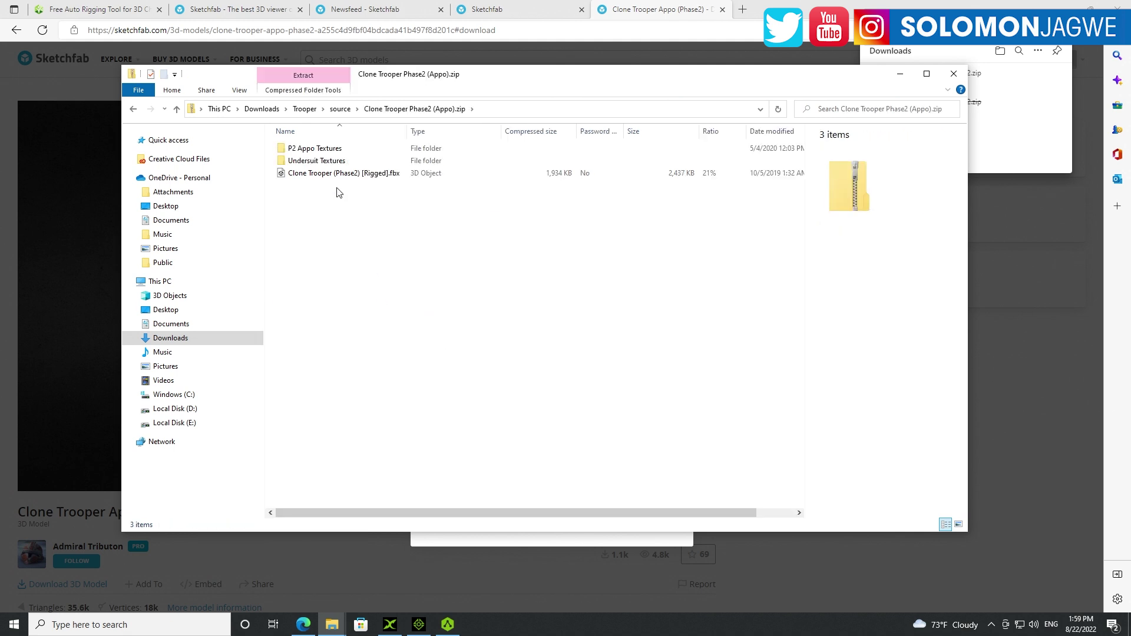
pyautogui.moveTo(341, 241); pyautogui.dragTo(298, 133)
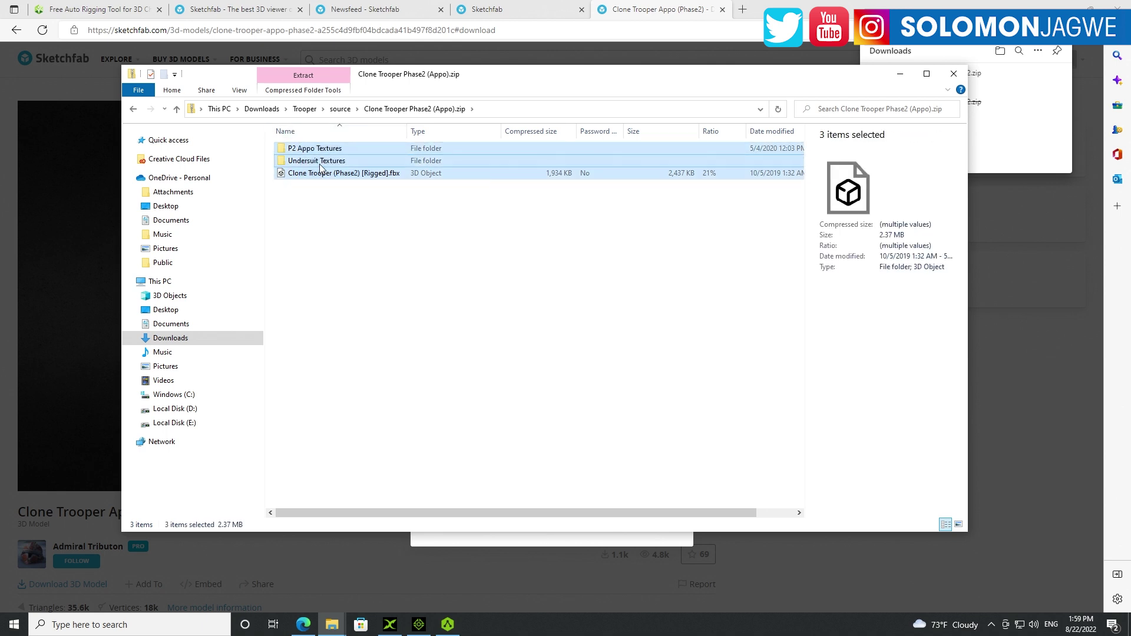
pyautogui.rightClick(318, 166)
pyautogui.click(251, 217)
# - Paste the copied archive contents into the Trooper source folder
pyautogui.click(305, 109)
pyautogui.click(298, 150)
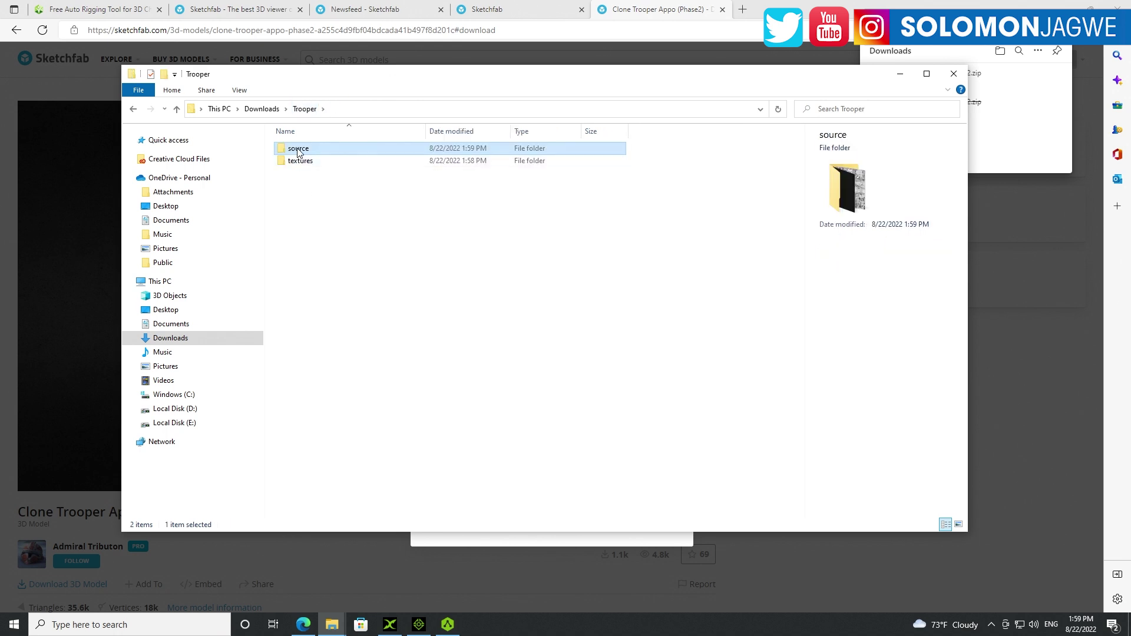
pyautogui.doubleClick(299, 150)
pyautogui.rightClick(568, 379)
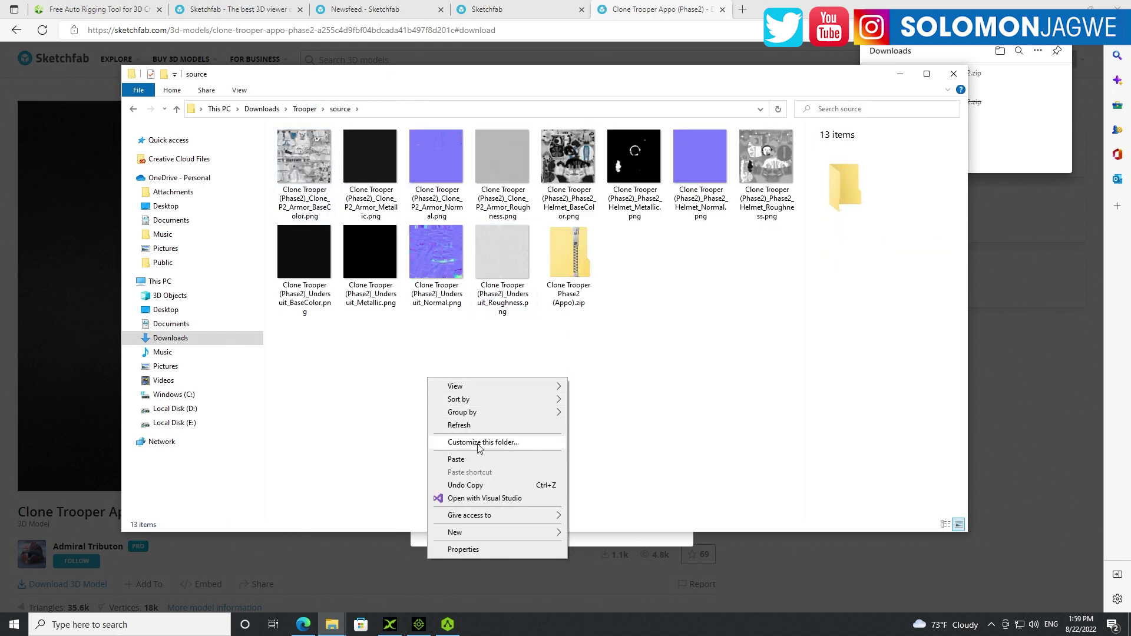
pyautogui.click(455, 460)
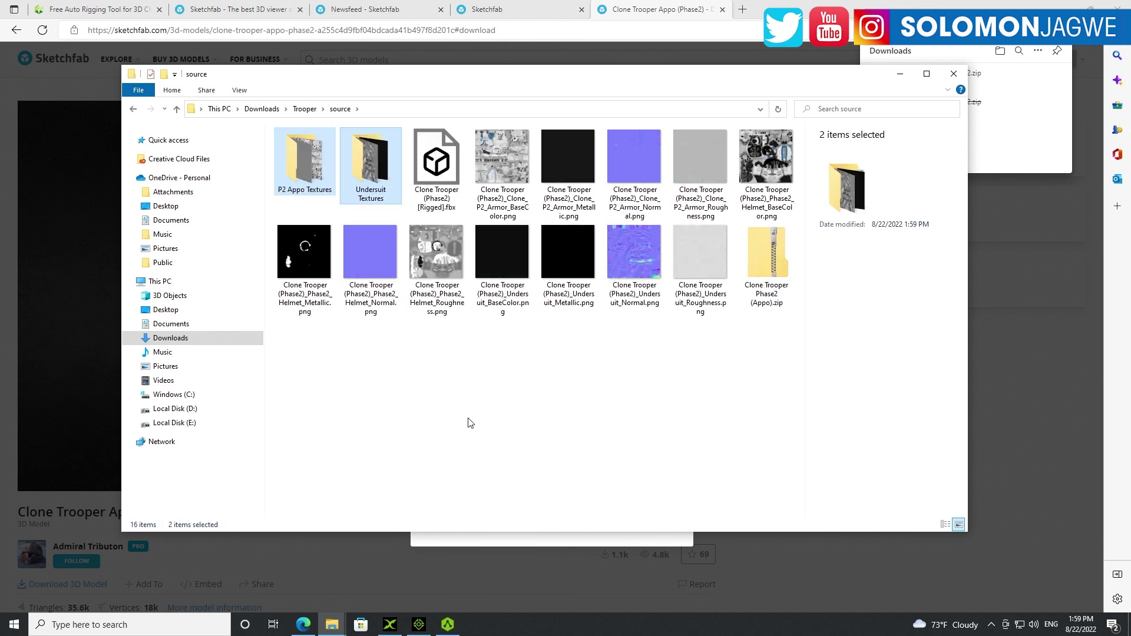
pyautogui.click(468, 400)
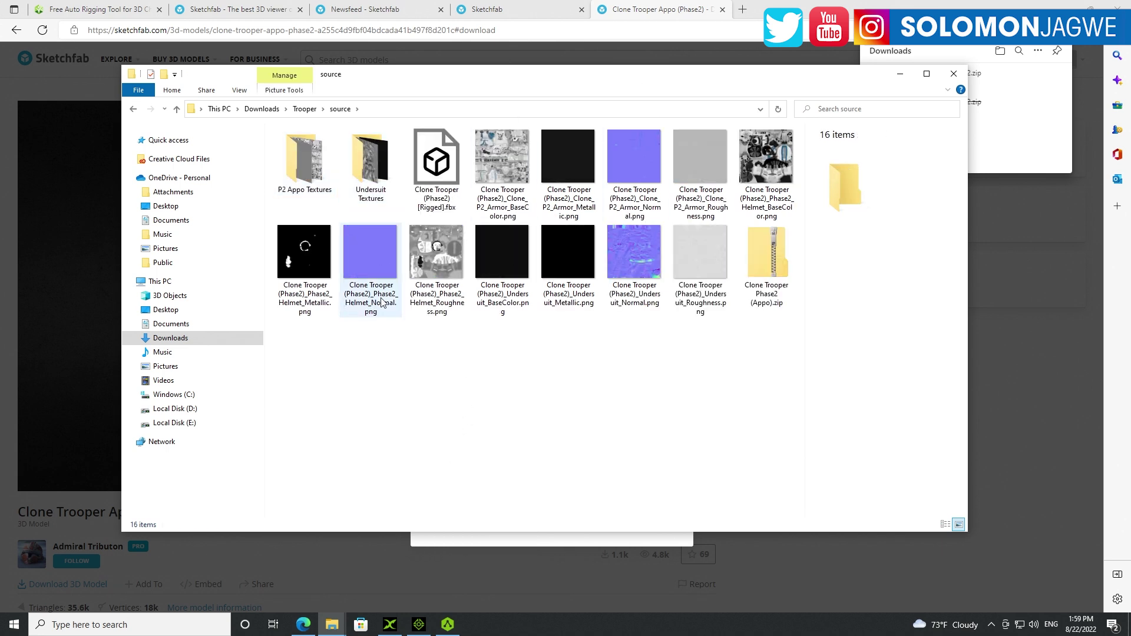
# - Copy the path of the source folder that contains Clone Trooper (Phase2) [Rigged].fbx
pyautogui.click(439, 160)
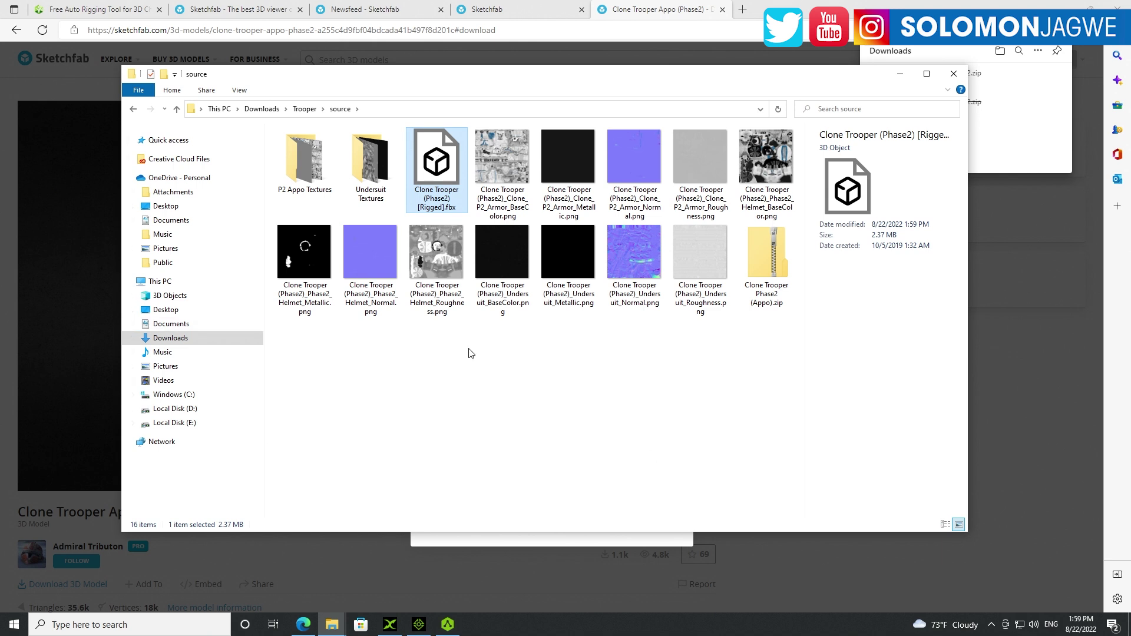
pyautogui.click(392, 106)
pyautogui.rightClick(298, 105)
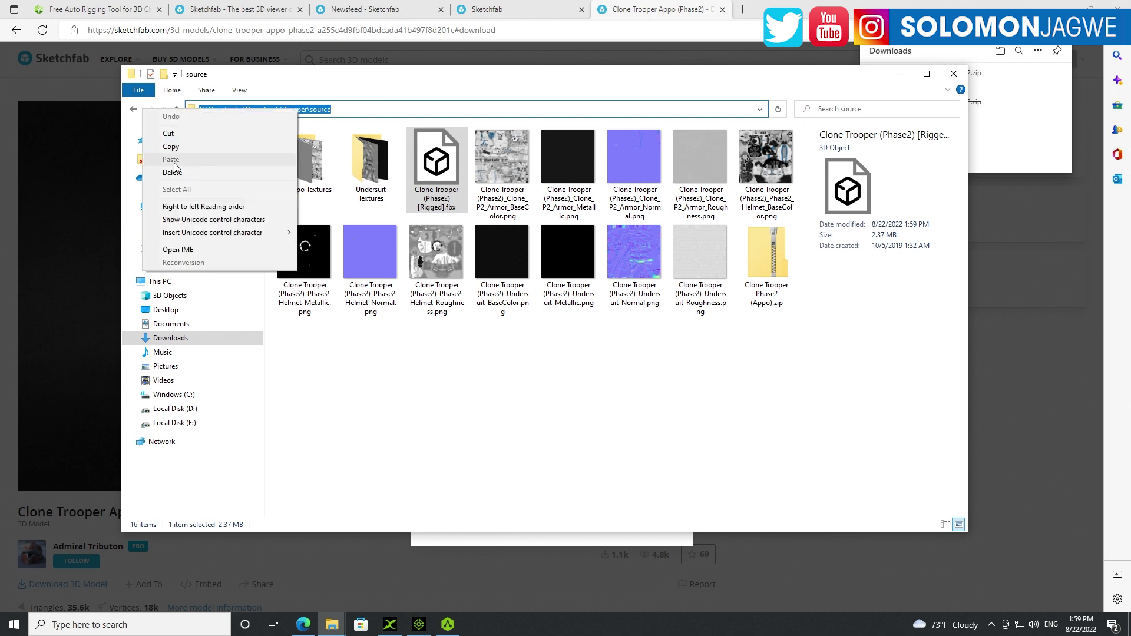
pyautogui.click(168, 149)
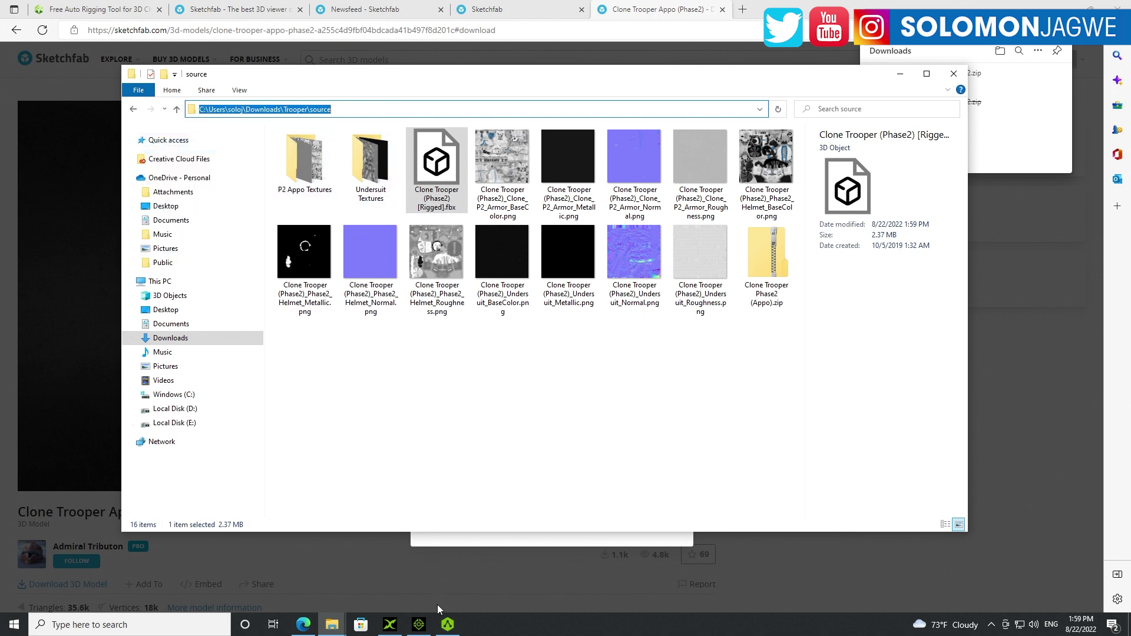
# - Switch to ActorCore AccuRIG and load Clone Trooper (Phase2) [Rigged].fbx from the copied source folder path
pyautogui.click(448, 625)
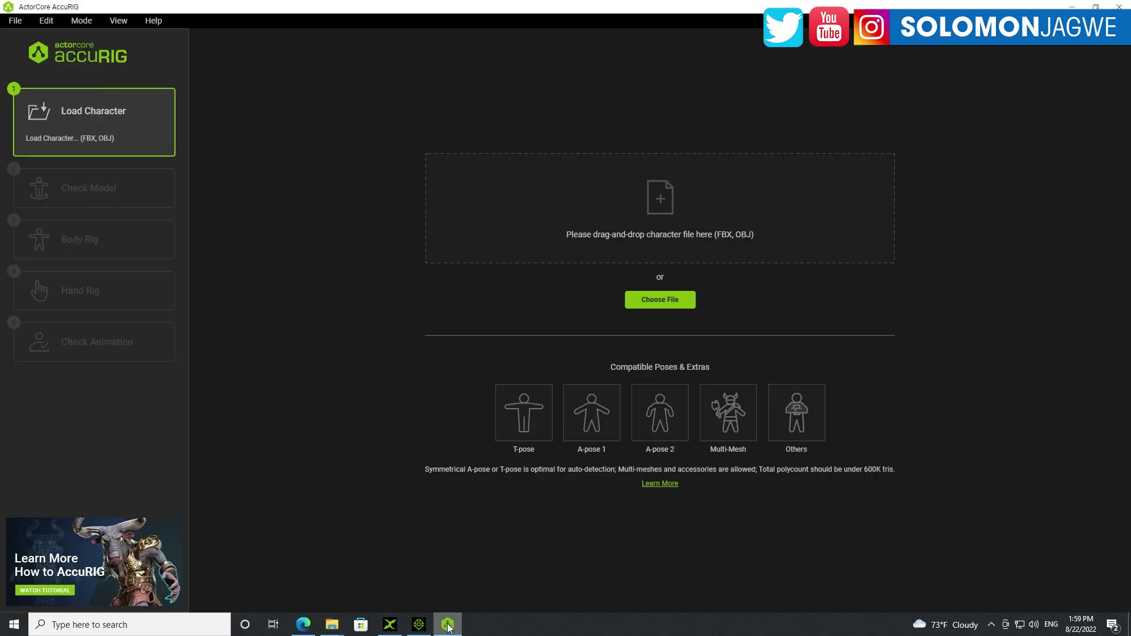
pyautogui.click(658, 302)
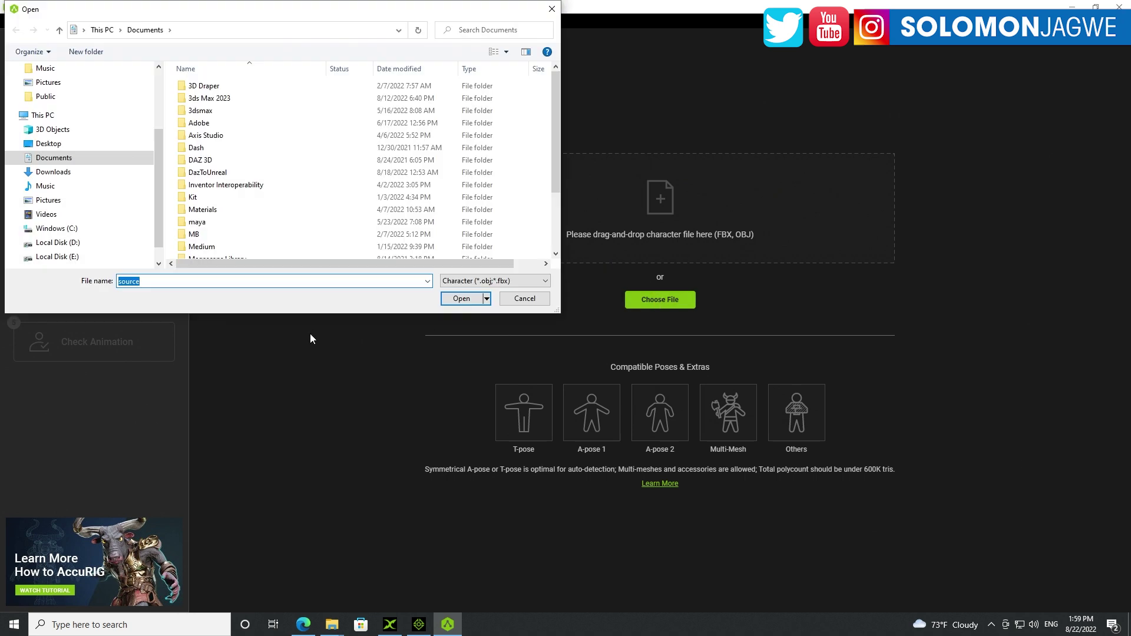
pyautogui.rightClick(138, 281)
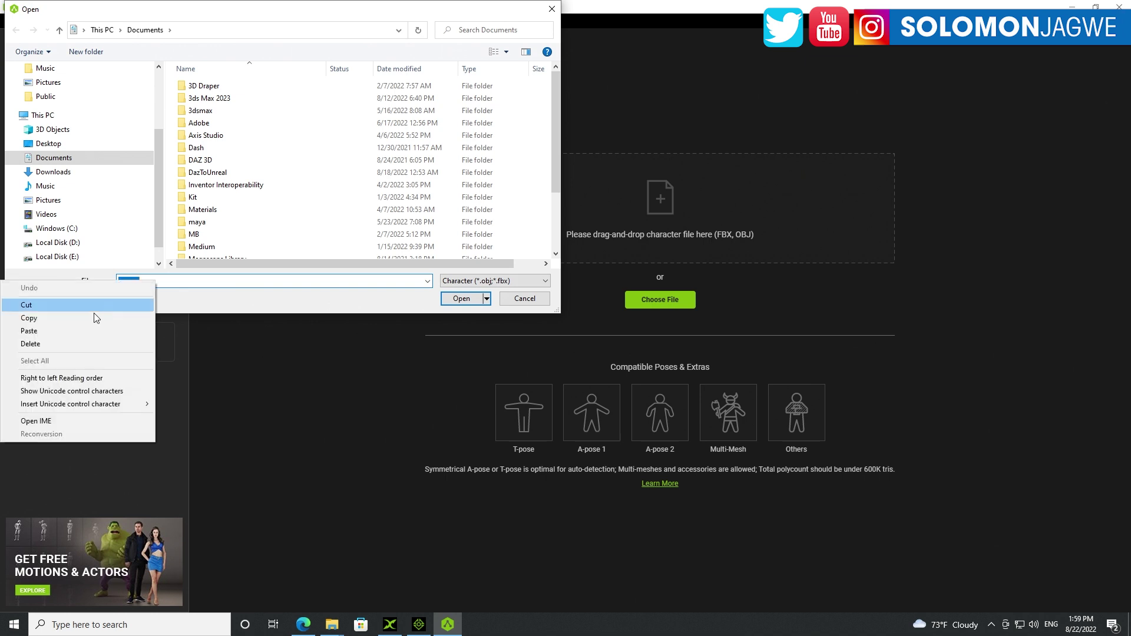
pyautogui.click(39, 329)
pyautogui.click(461, 298)
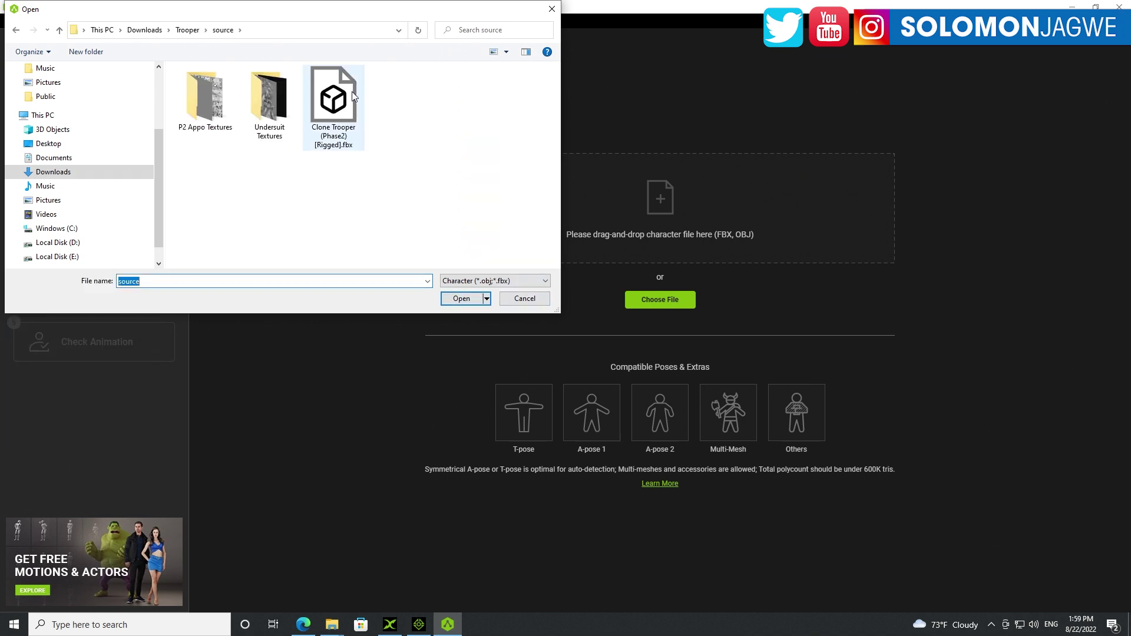
pyautogui.click(338, 146)
pyautogui.click(463, 300)
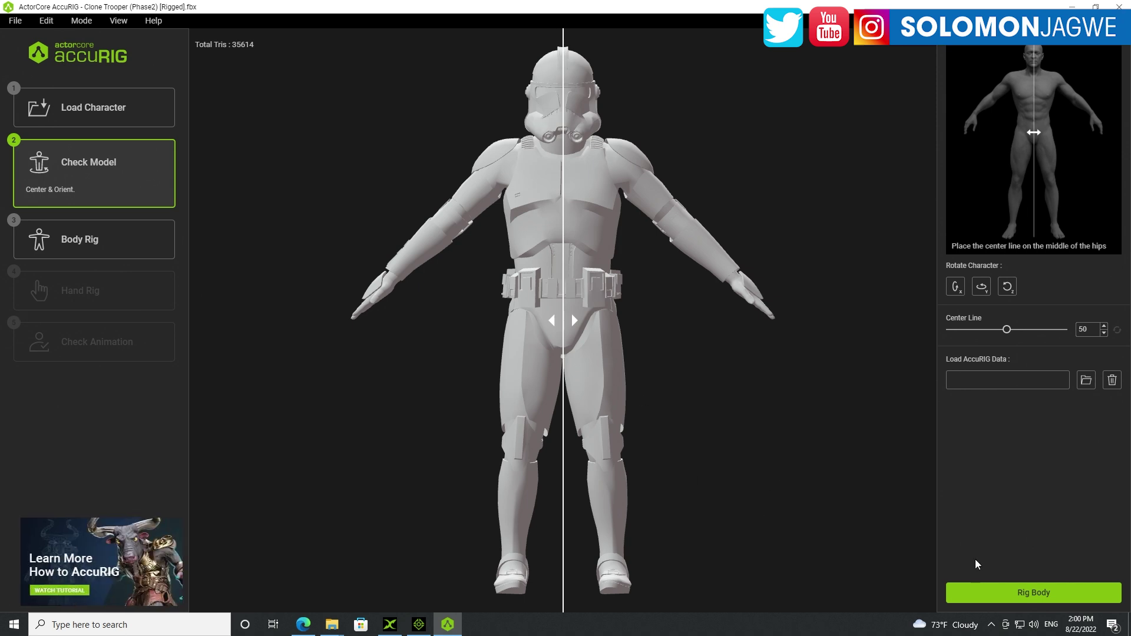
# - Generate the trooper's body rig and check the joint placement on the head, neck, shoulders, wrists, hips and knees
pyautogui.click(1038, 595)
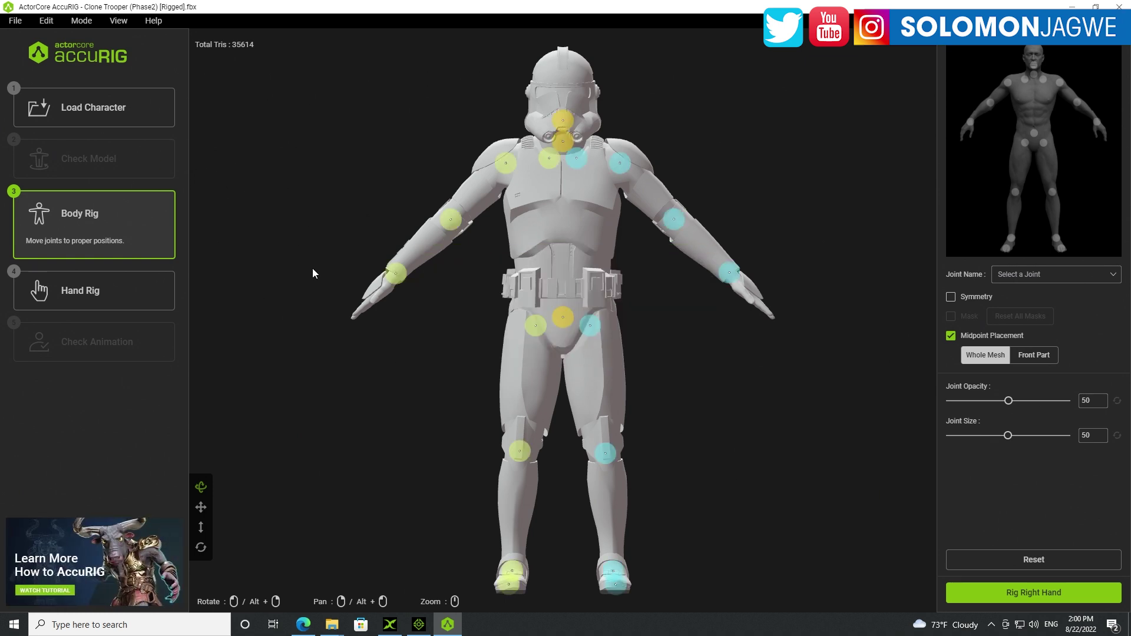
pyautogui.click(46, 20)
pyautogui.click(52, 16)
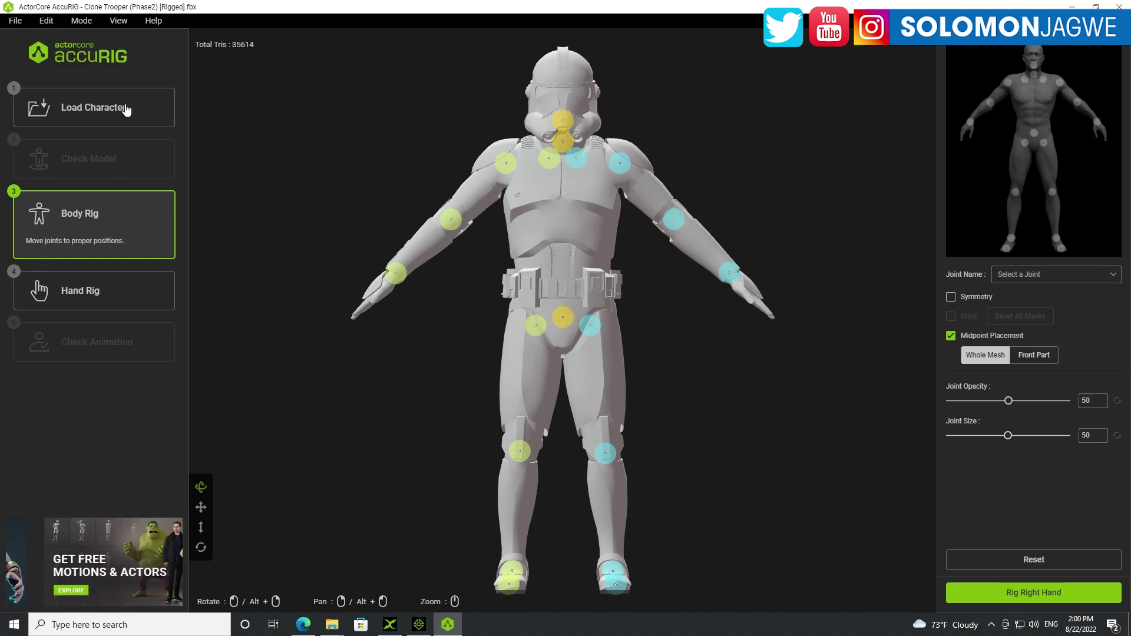
pyautogui.click(82, 20)
pyautogui.click(80, 36)
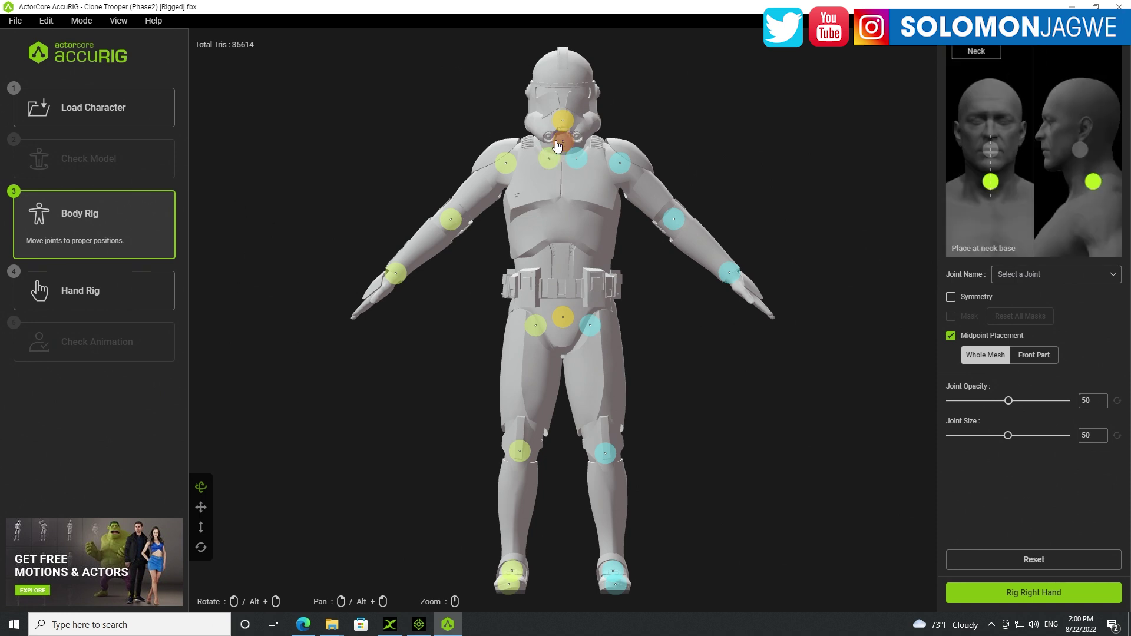
pyautogui.moveTo(560, 123)
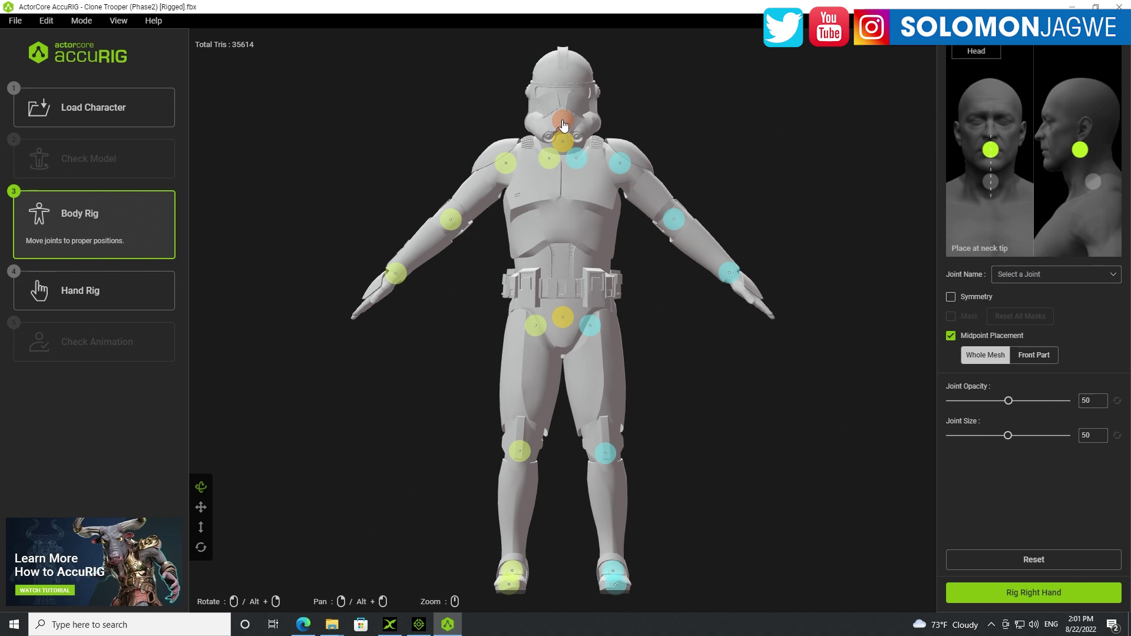
pyautogui.moveTo(565, 144)
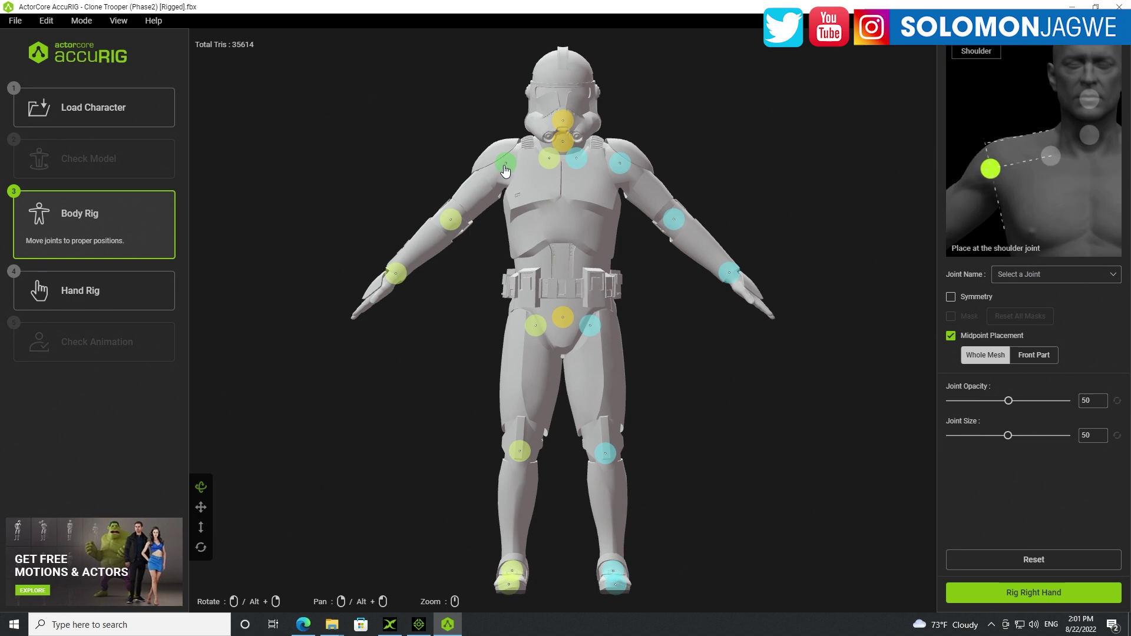
pyautogui.moveTo(399, 282)
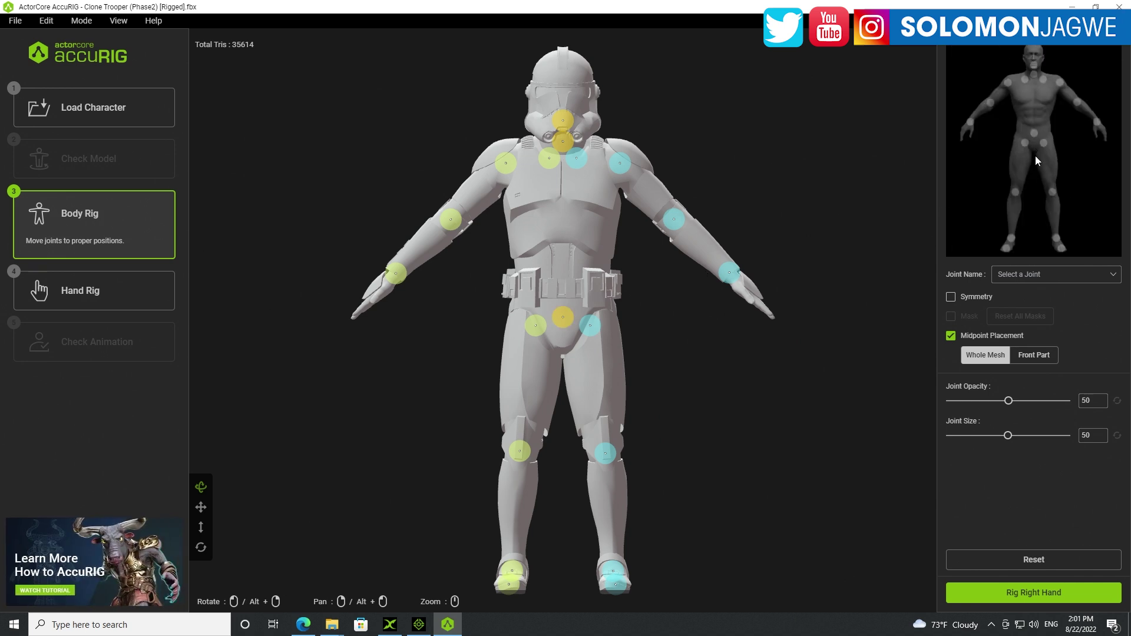
pyautogui.moveTo(537, 327)
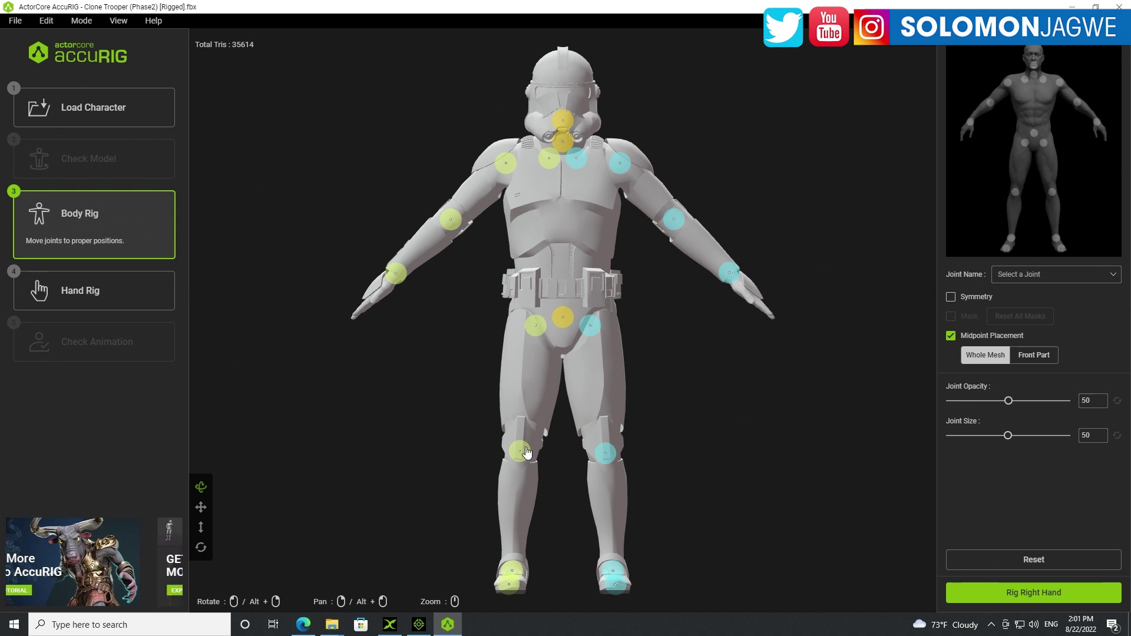
pyautogui.moveTo(524, 453)
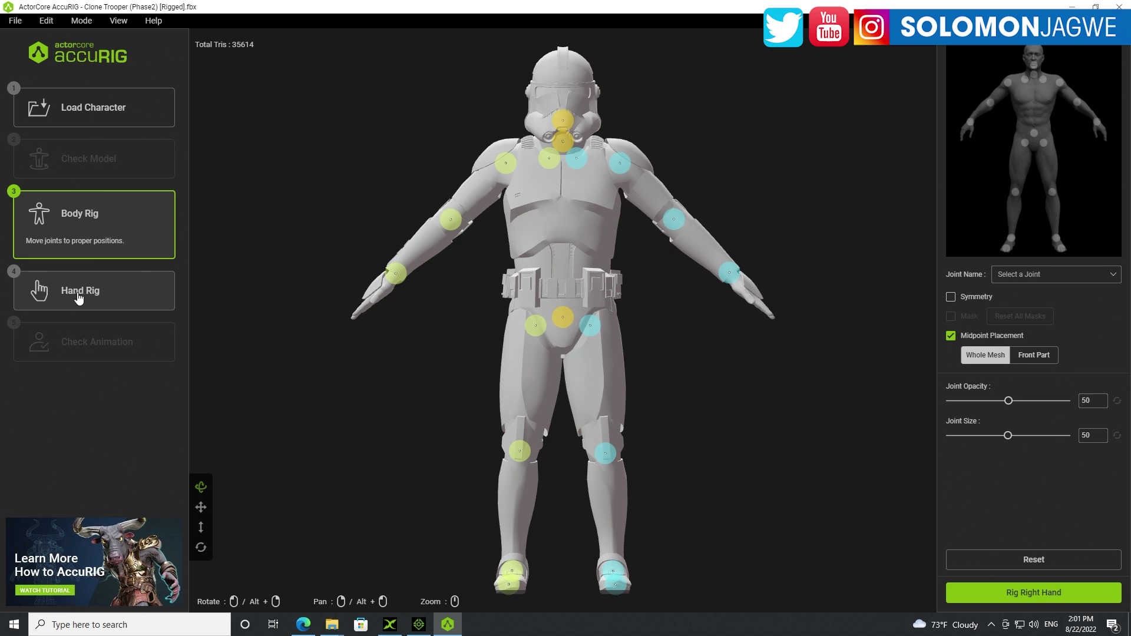
# - Rig the right hand and move the middle joints of its middle and index fingers up towards the knuckles
pyautogui.click(1013, 596)
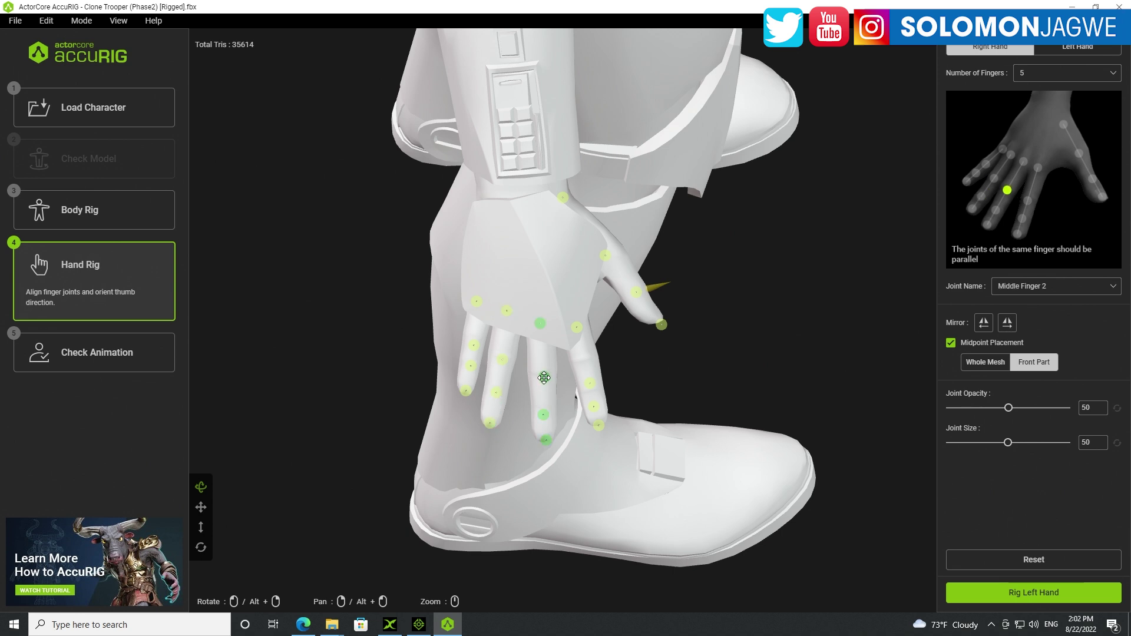
pyautogui.click(546, 439)
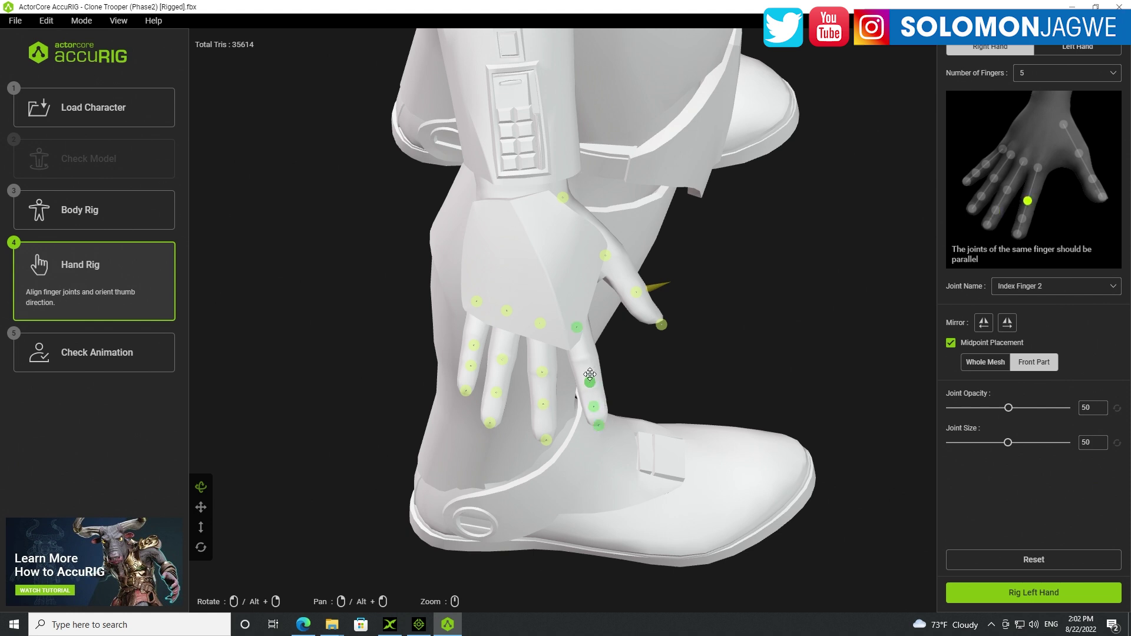
pyautogui.moveTo(590, 375); pyautogui.dragTo(586, 361)
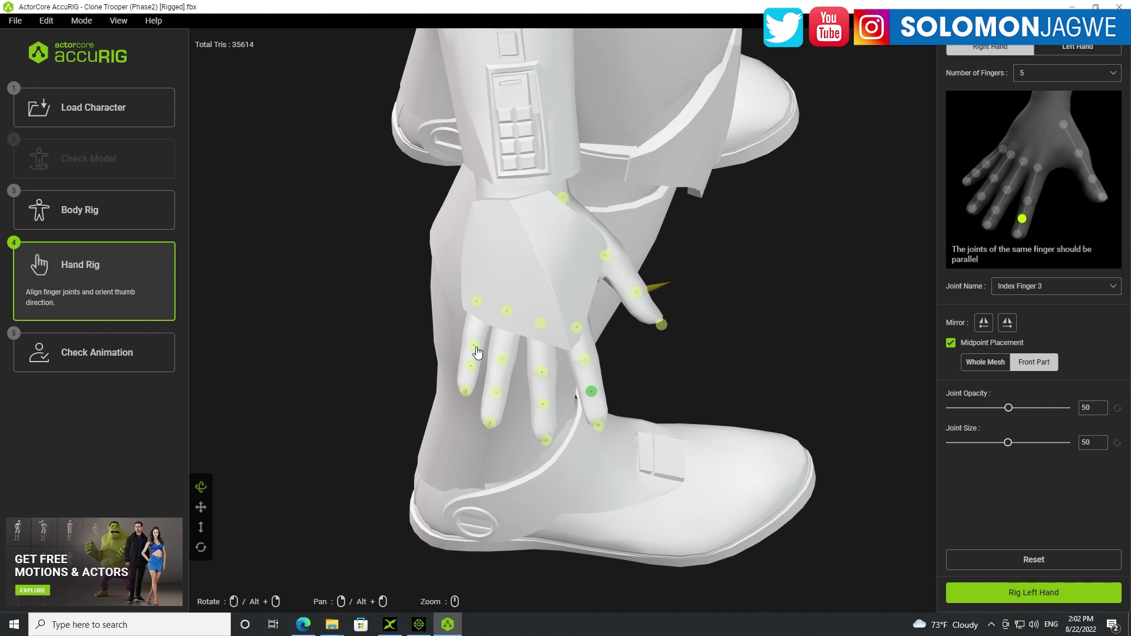
# - Rig the left hand with its joints aligned along the fingers and finalize the character
pyautogui.click(1032, 595)
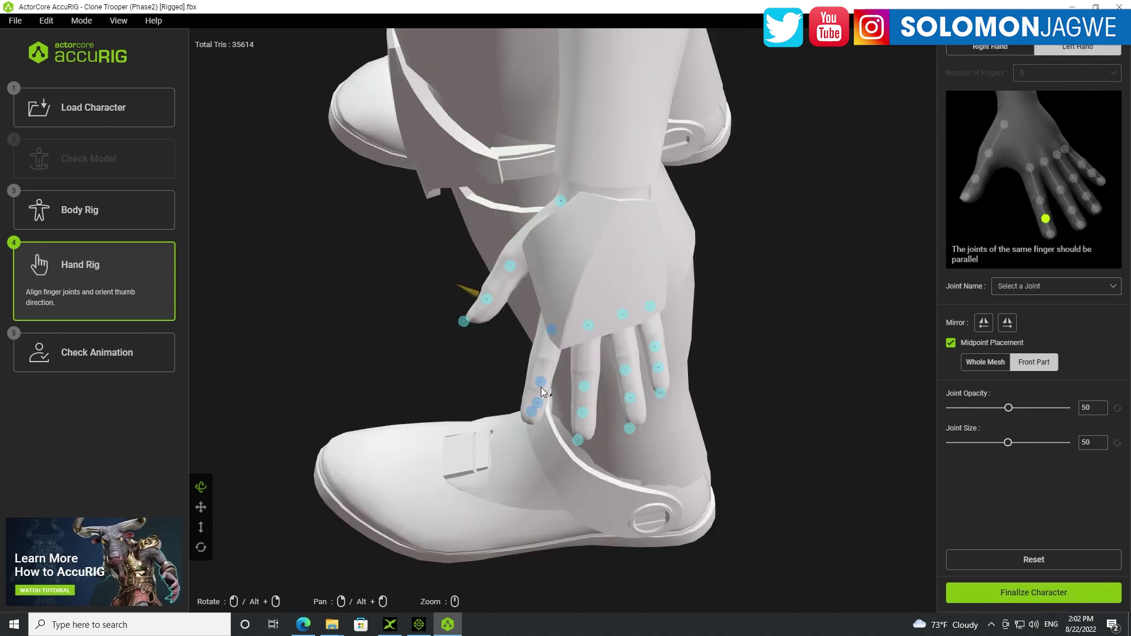
pyautogui.moveTo(541, 379); pyautogui.dragTo(546, 360)
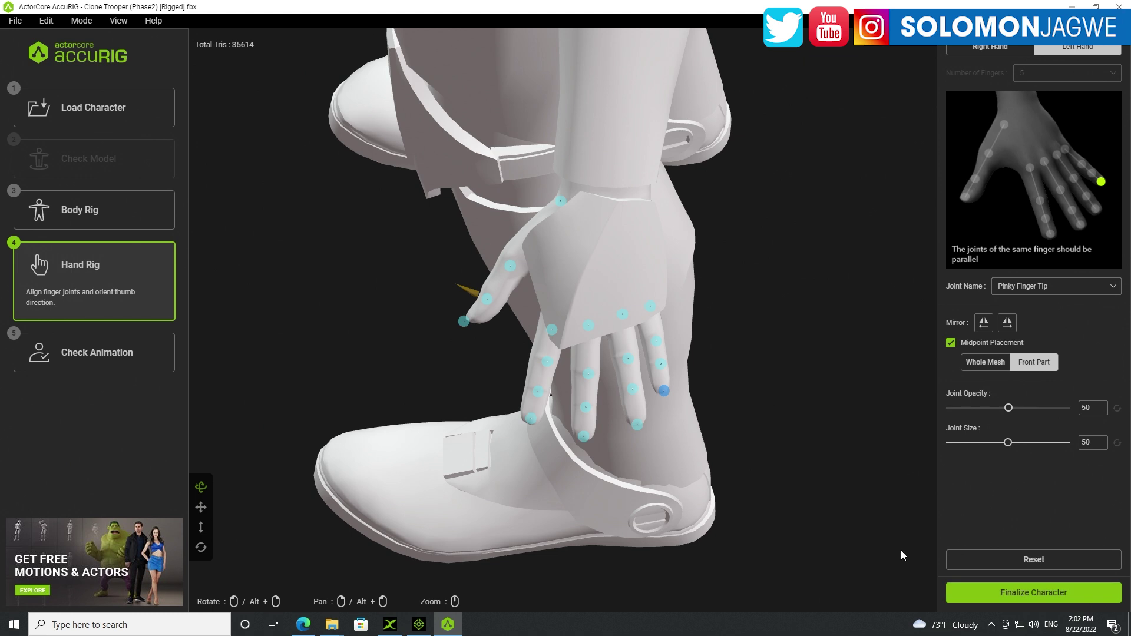
pyautogui.click(1030, 592)
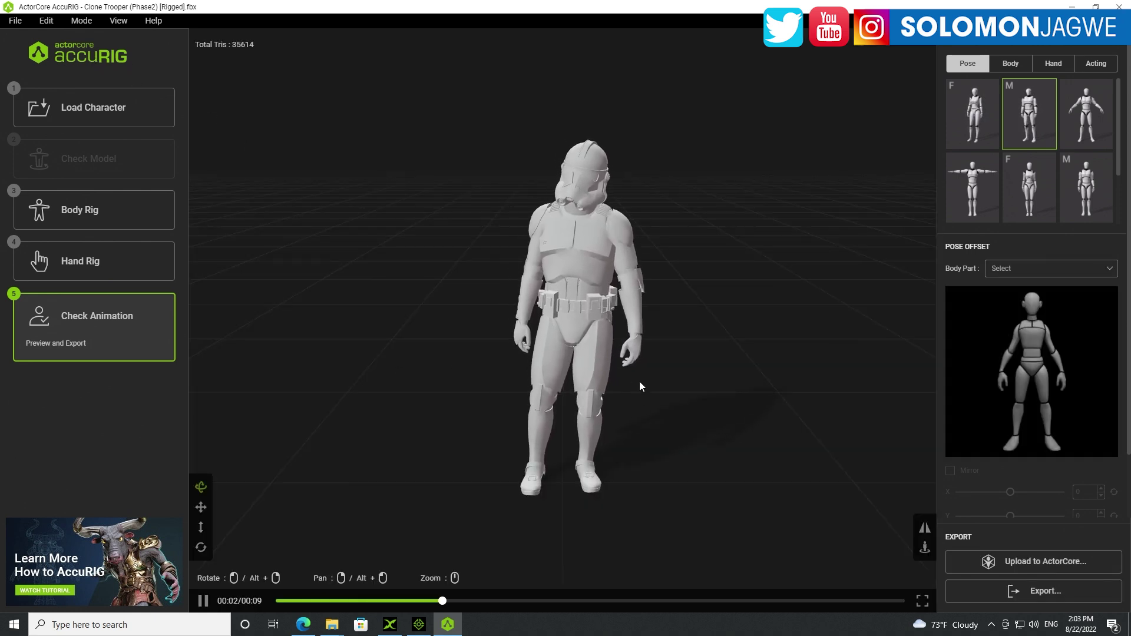
# - Examine the rigged trooper's male idle pose up close from the front and from an angle
pyautogui.scroll(3, 460, 371)
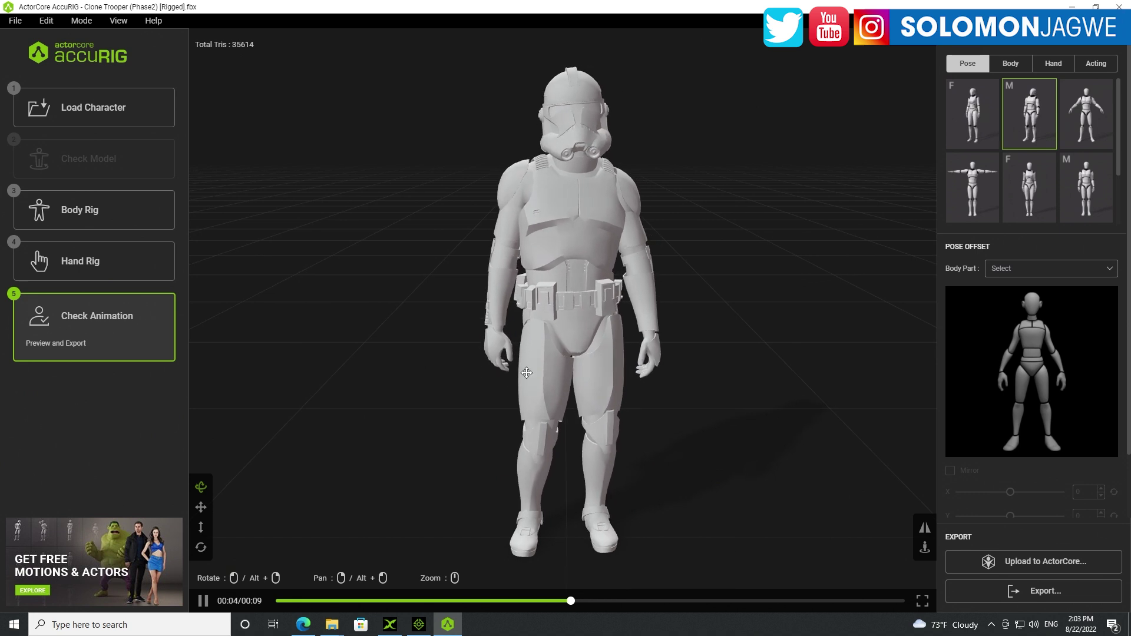
pyautogui.moveTo(543, 376); pyautogui.dragTo(419, 369)
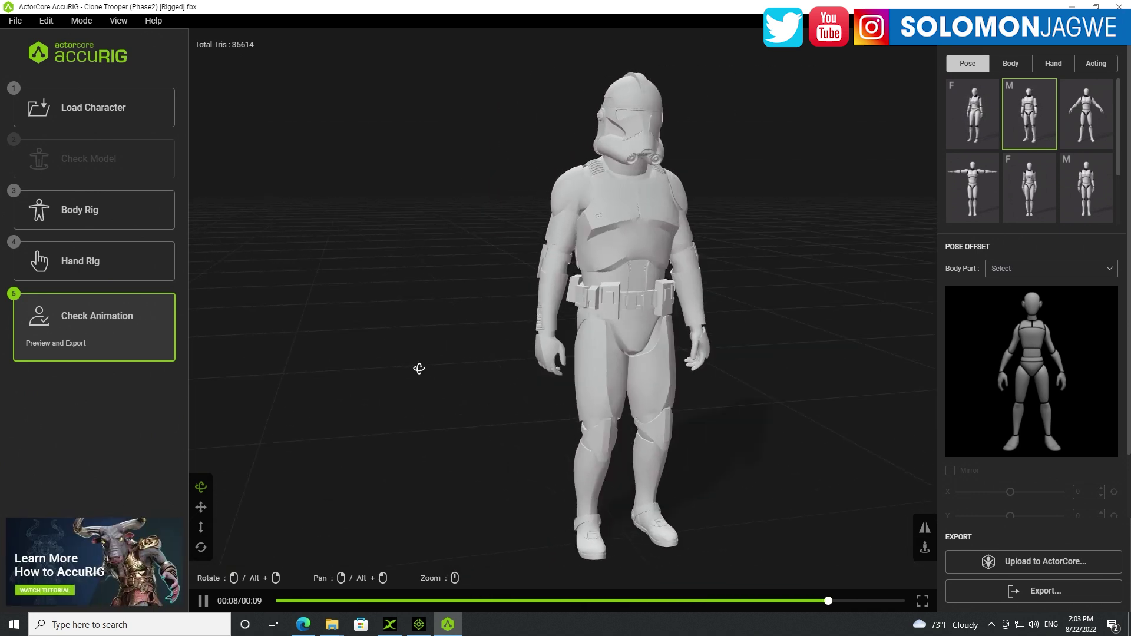
pyautogui.moveTo(716, 320); pyautogui.dragTo(577, 300)
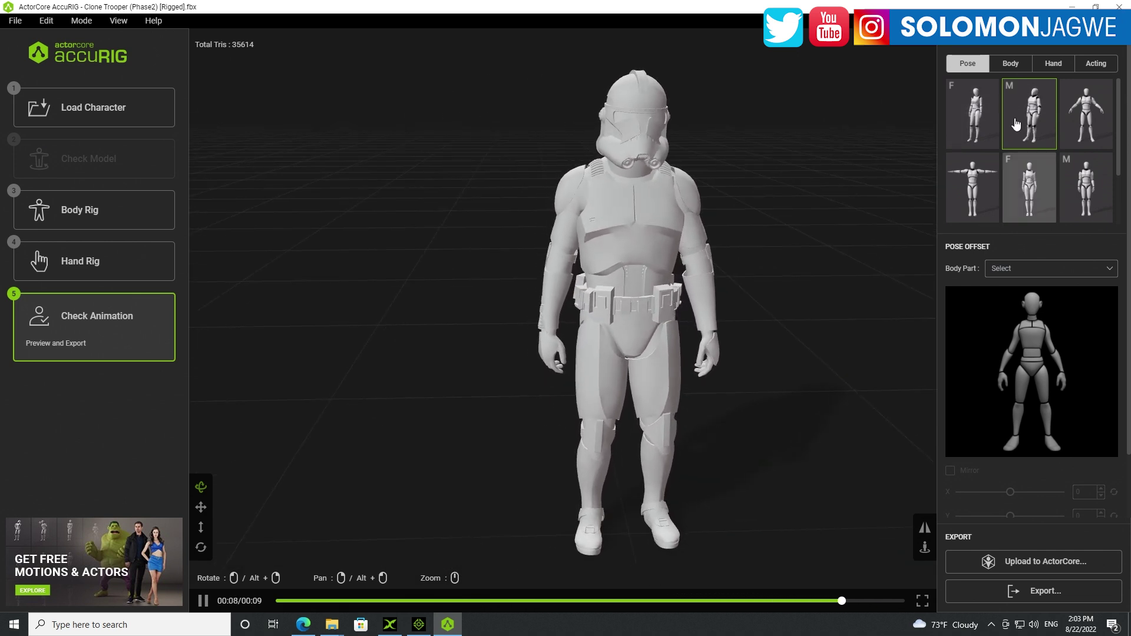
# - Play the first body motion, the forward bend, and examine the trooper's armor deformation from the back, front and side
pyautogui.click(1011, 61)
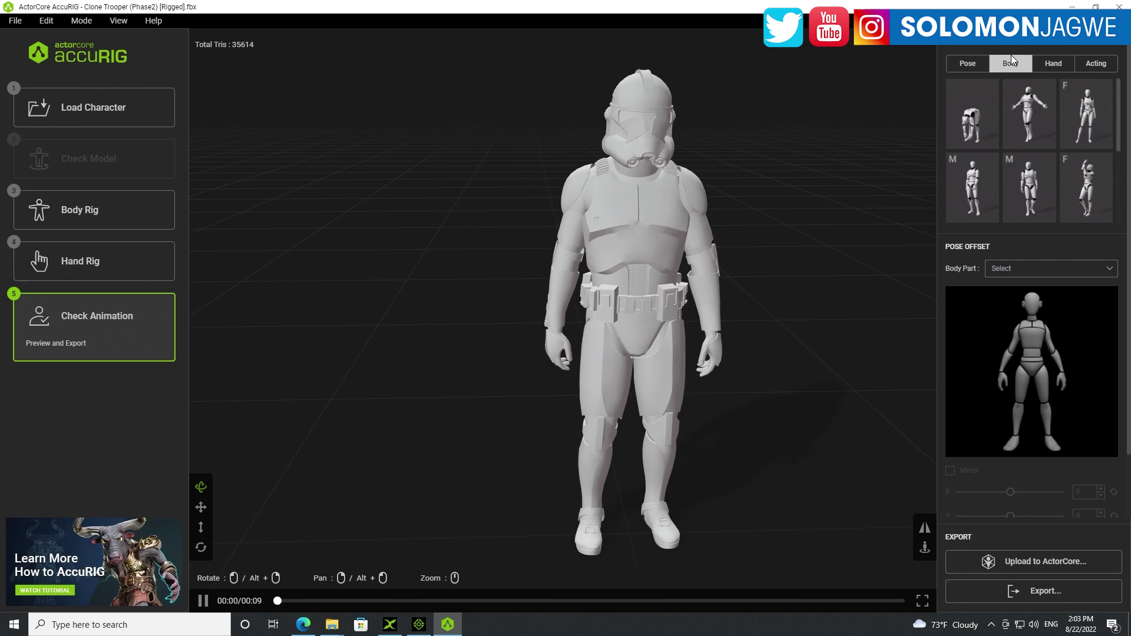
pyautogui.click(975, 128)
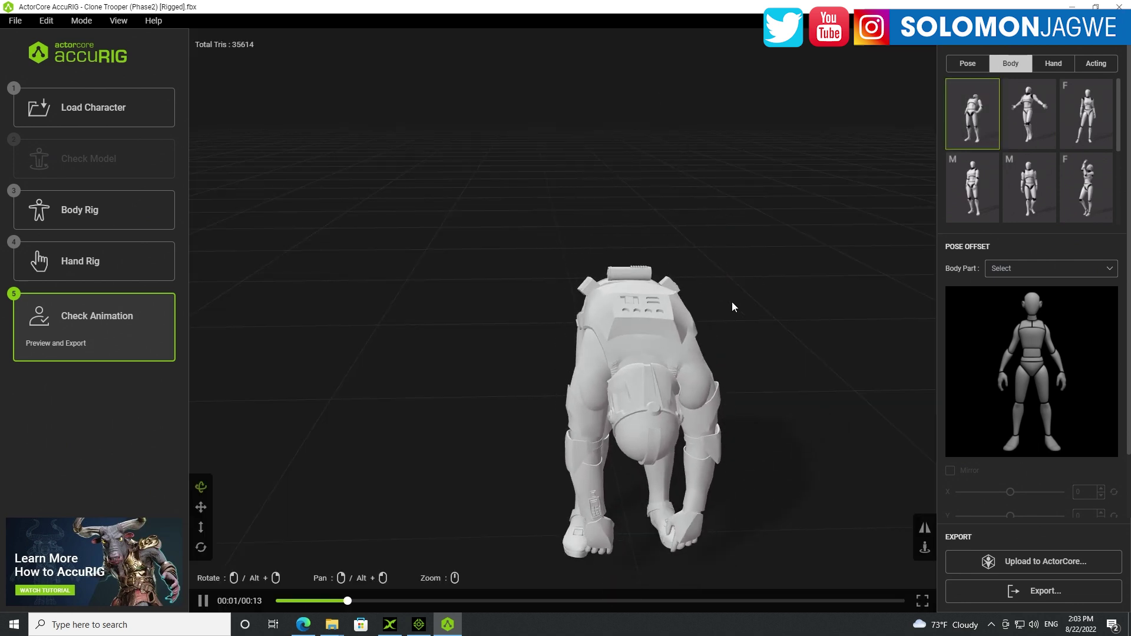
pyautogui.moveTo(732, 306); pyautogui.dragTo(412, 291)
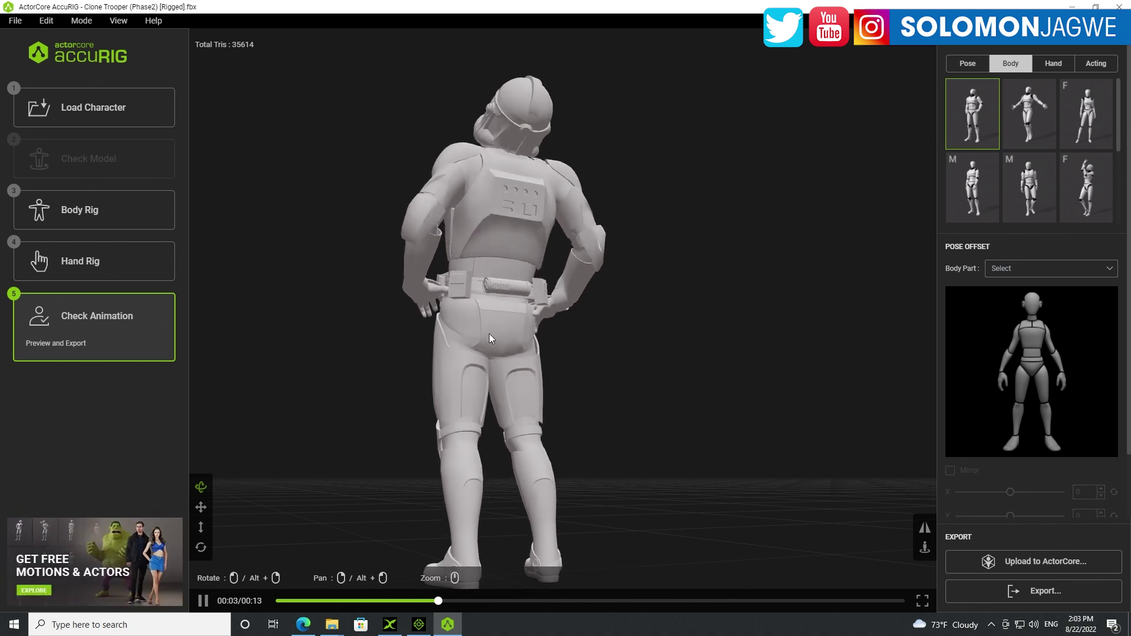
pyautogui.scroll(5, 469, 302)
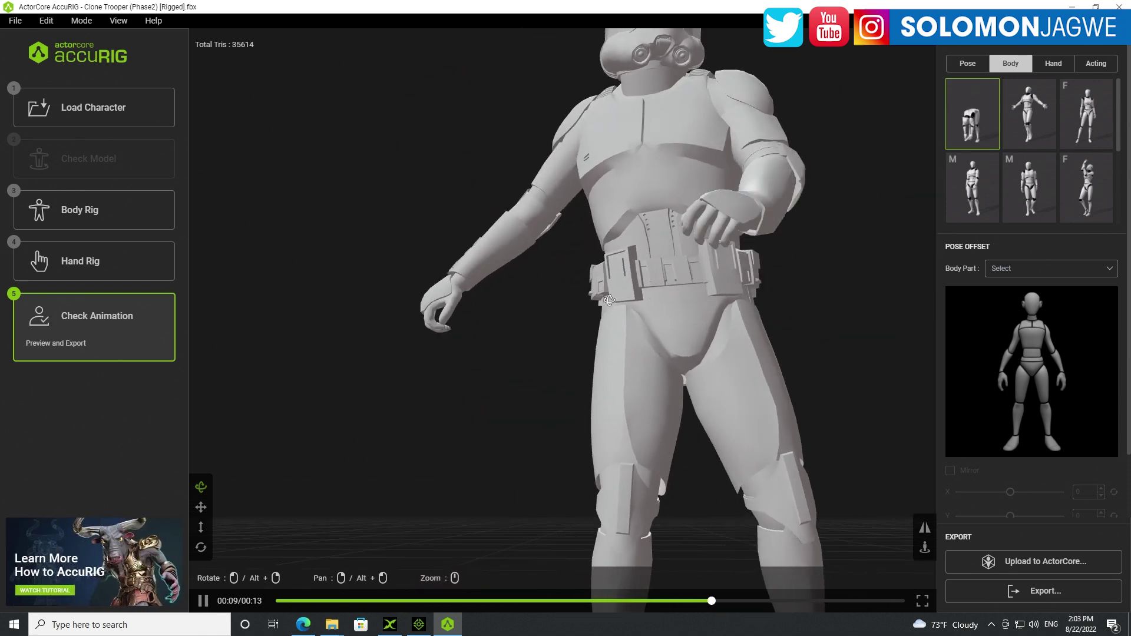
pyautogui.moveTo(453, 298); pyautogui.dragTo(578, 267)
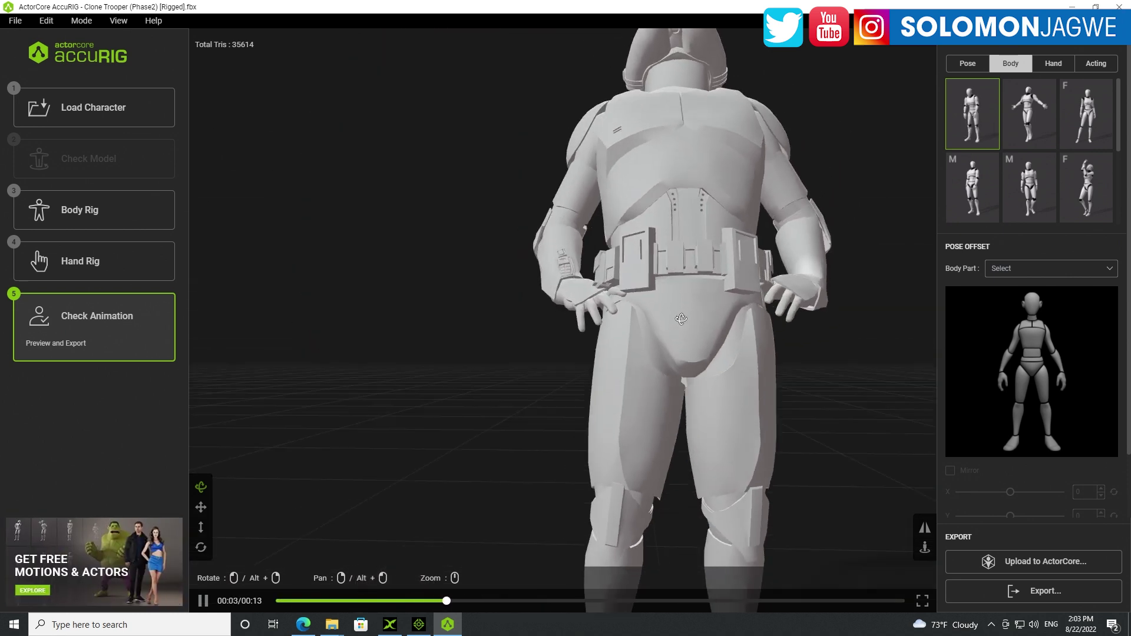
pyautogui.scroll(-5, 649, 324)
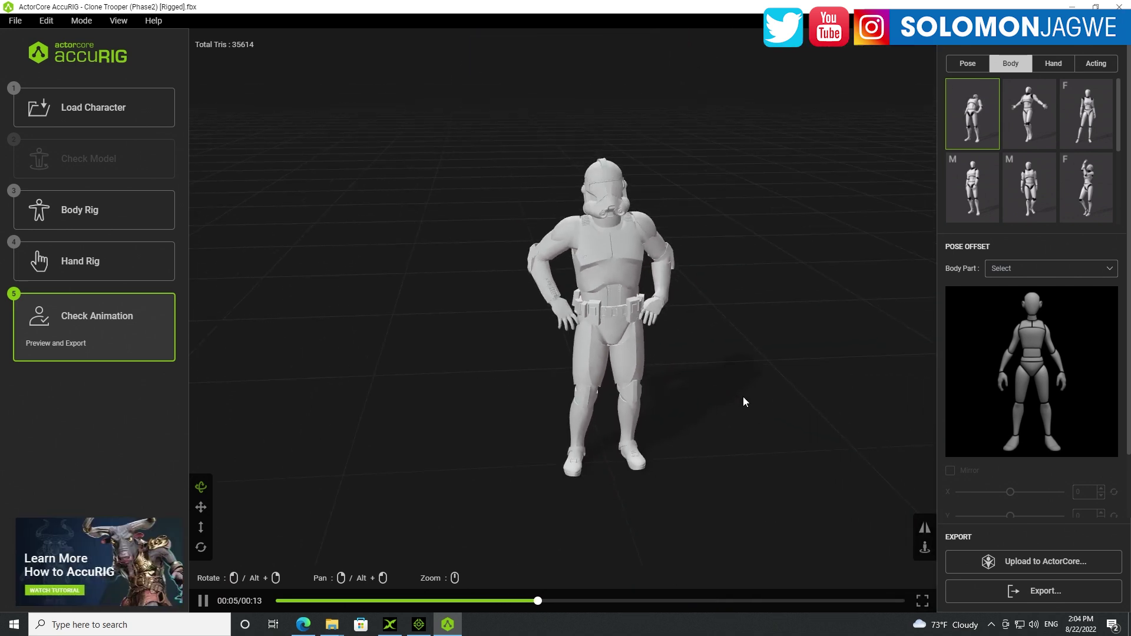
pyautogui.moveTo(634, 323); pyautogui.dragTo(658, 306)
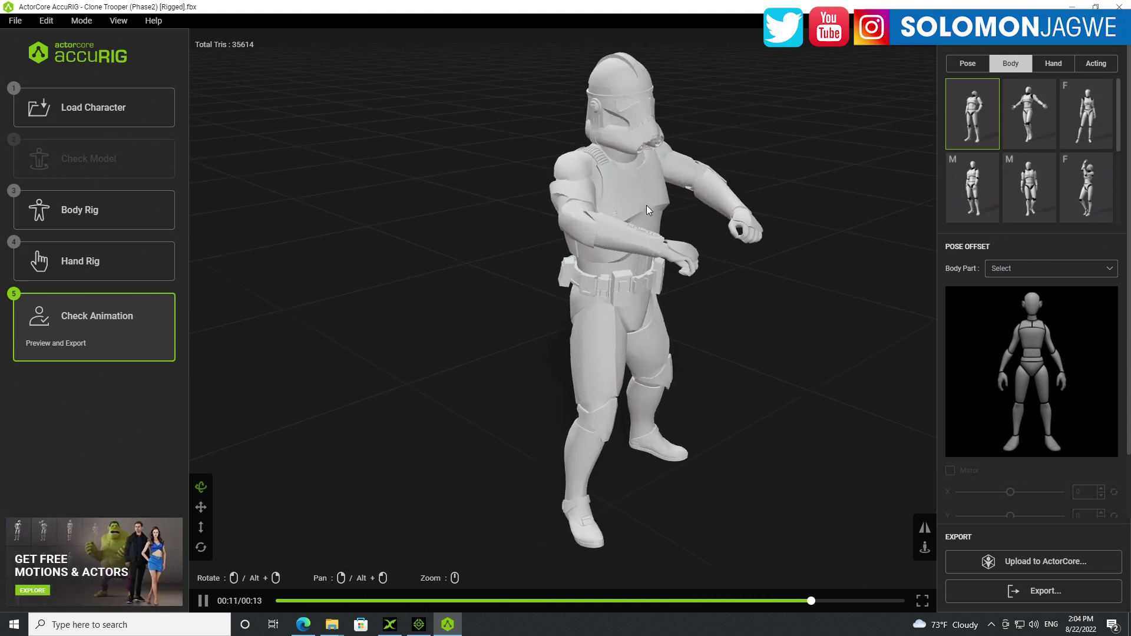
pyautogui.moveTo(624, 207); pyautogui.dragTo(649, 336)
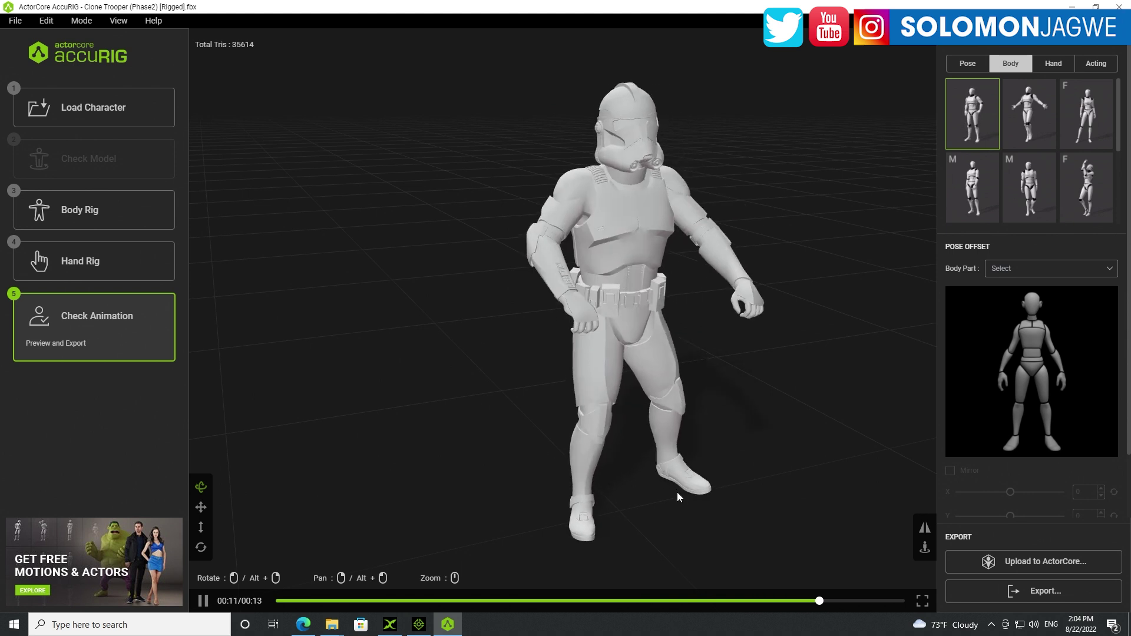
# - Preview the remaining visible body motions on the trooper, from the arms-out pose through the female and male ones
pyautogui.click(1028, 130)
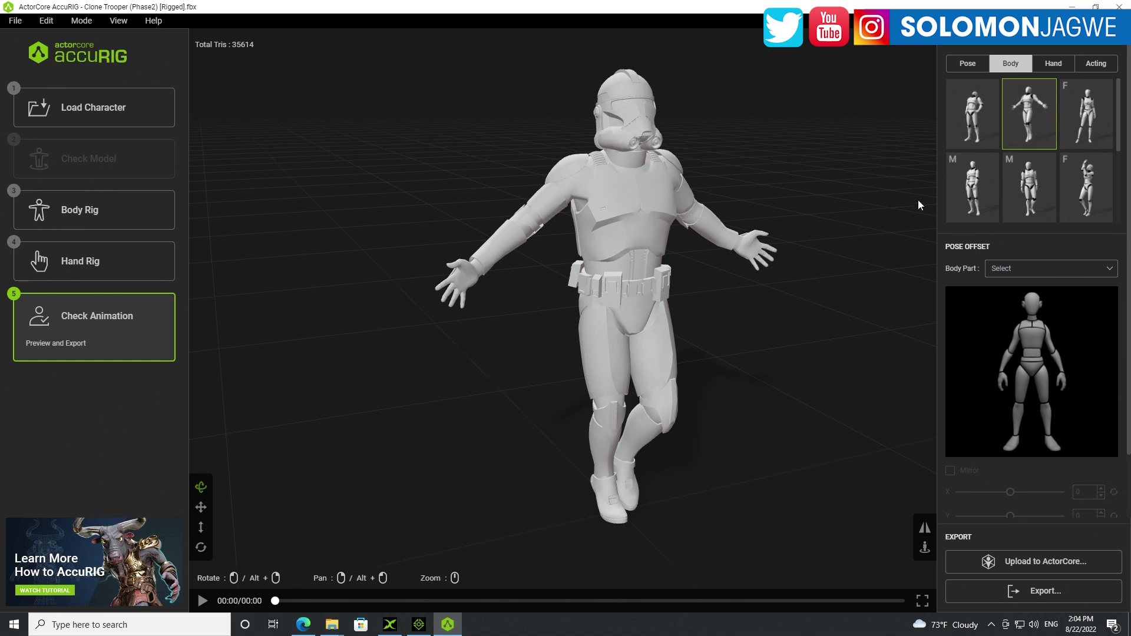
pyautogui.click(1092, 131)
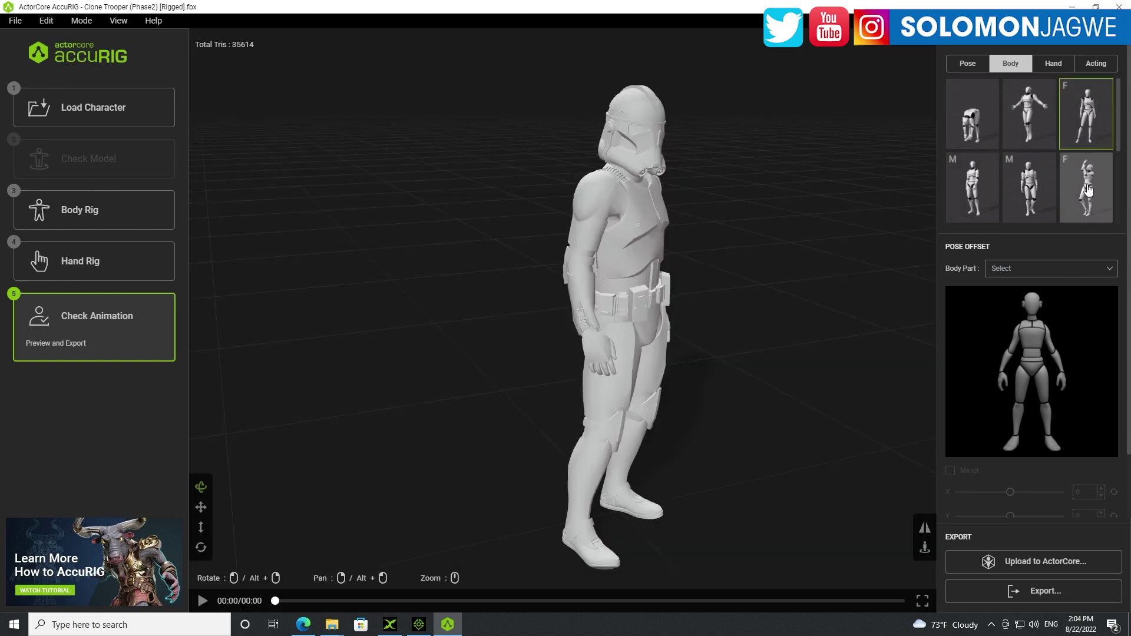
pyautogui.click(1088, 190)
pyautogui.click(1030, 205)
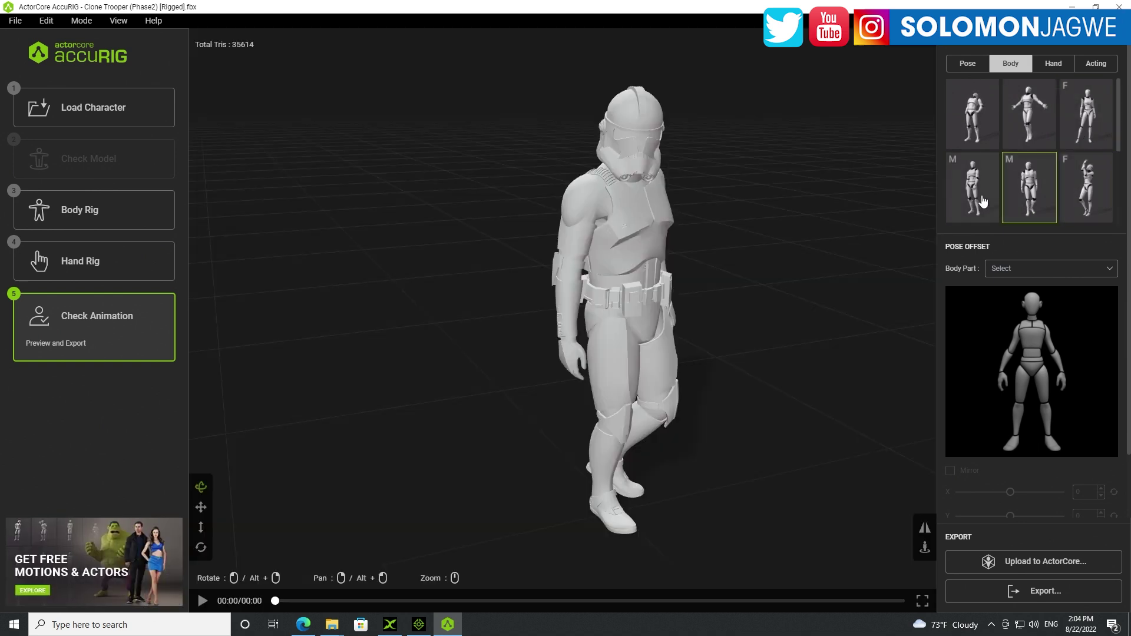
pyautogui.click(982, 201)
# - Play the first hand motion and examine the trooper's fingers and hands up close from several angles
pyautogui.click(1052, 63)
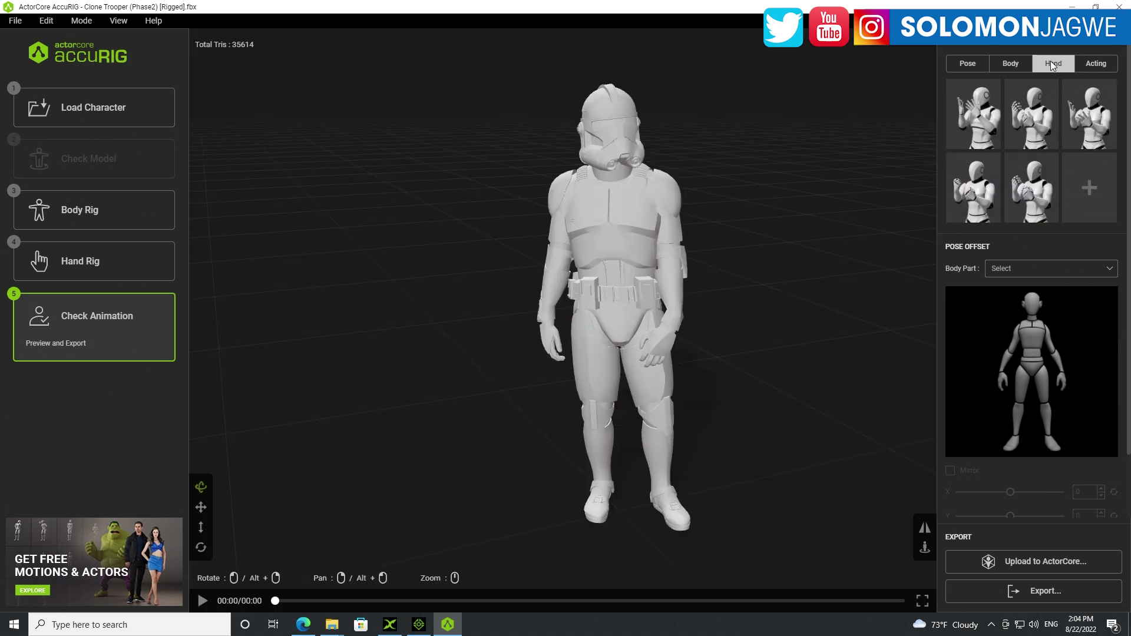
pyautogui.click(966, 136)
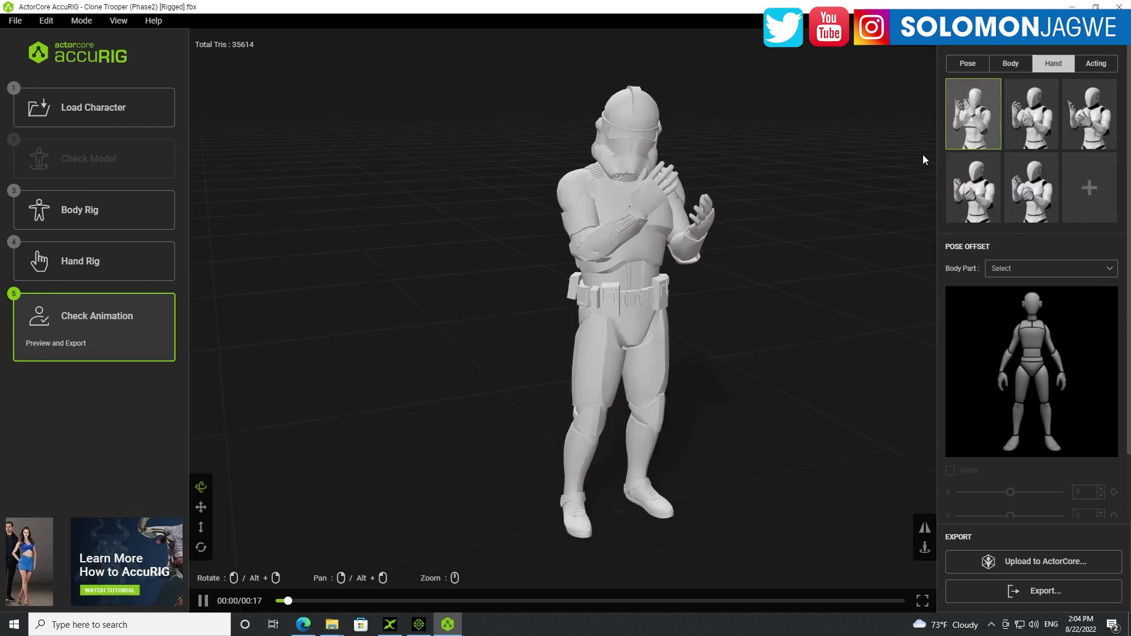
pyautogui.scroll(5, 678, 228)
pyautogui.scroll(3, 621, 252)
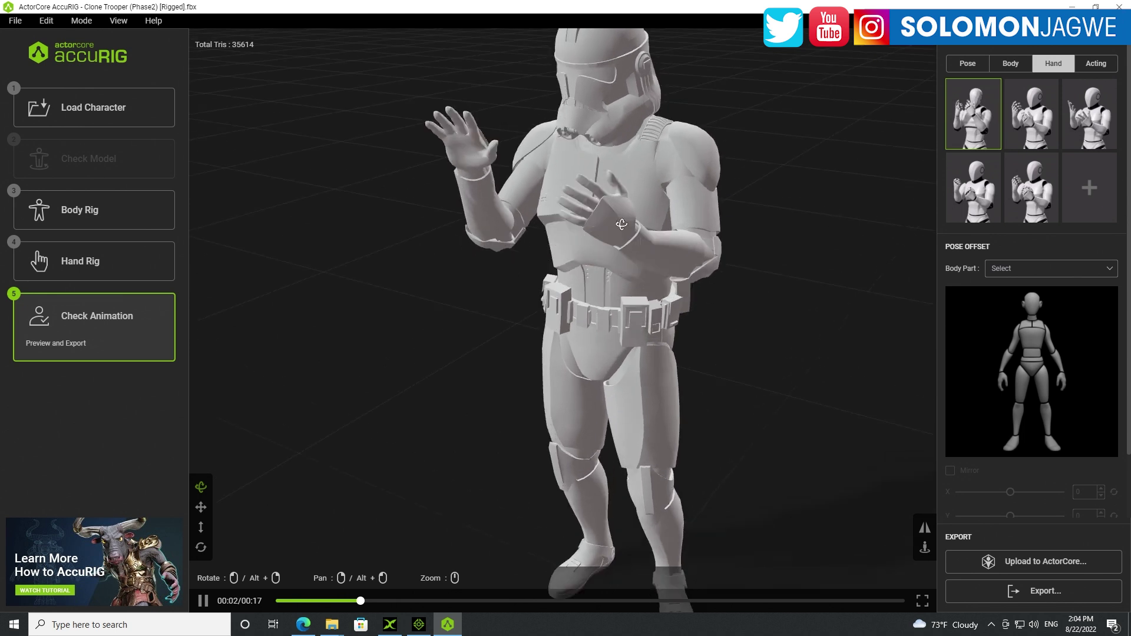
pyautogui.scroll(-5, 649, 255)
pyautogui.scroll(8, 671, 179)
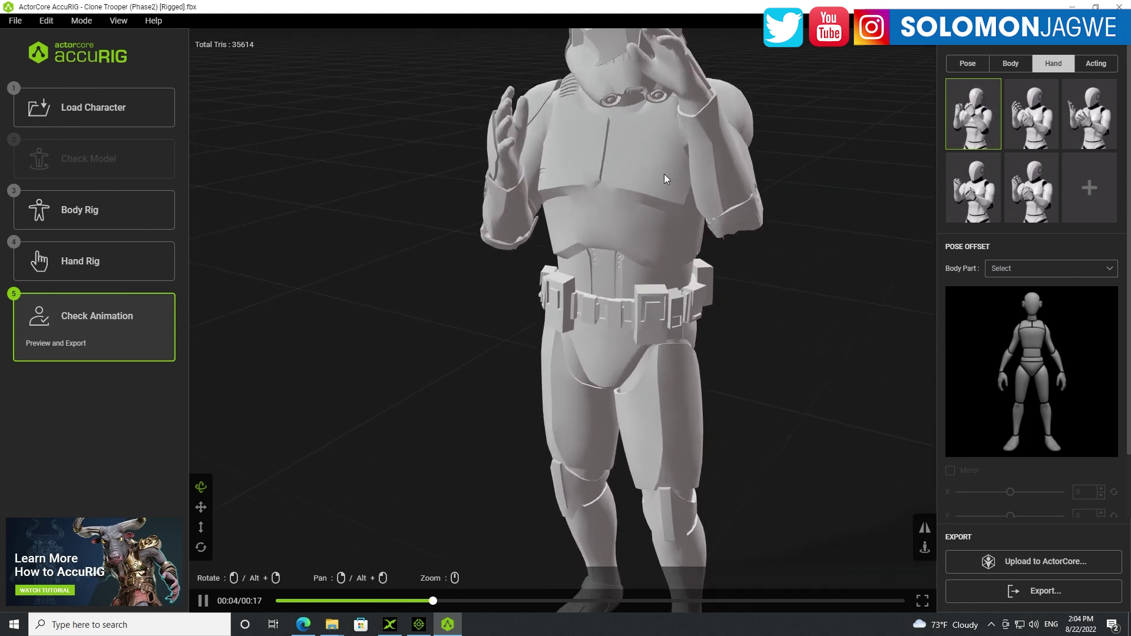
pyautogui.moveTo(663, 175); pyautogui.dragTo(592, 322, button='middle')
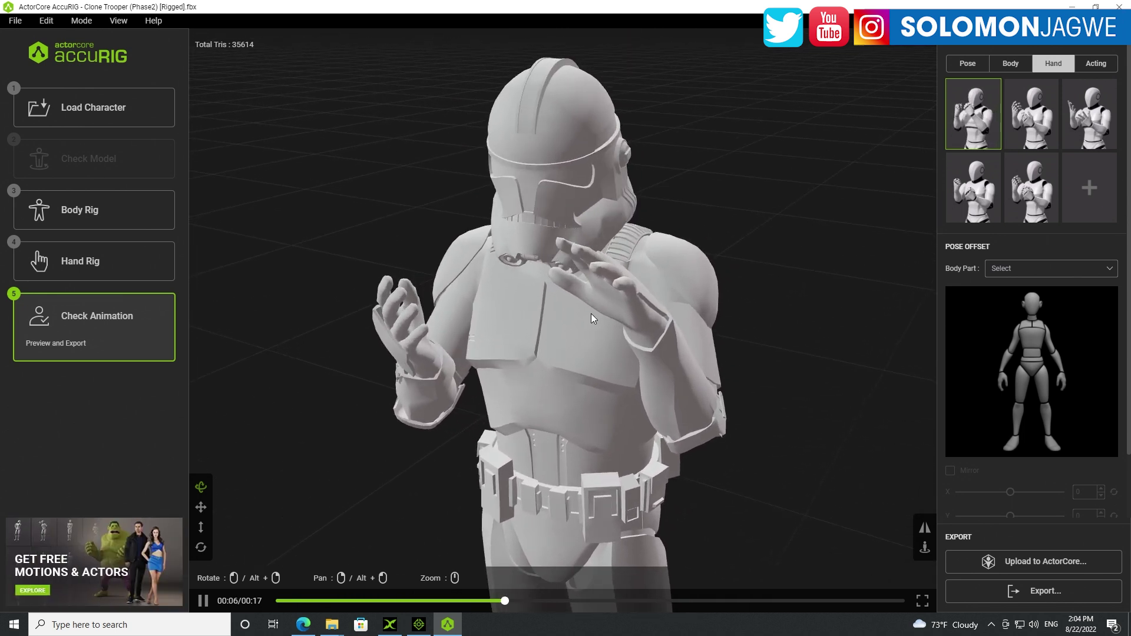
pyautogui.moveTo(485, 308); pyautogui.dragTo(608, 301)
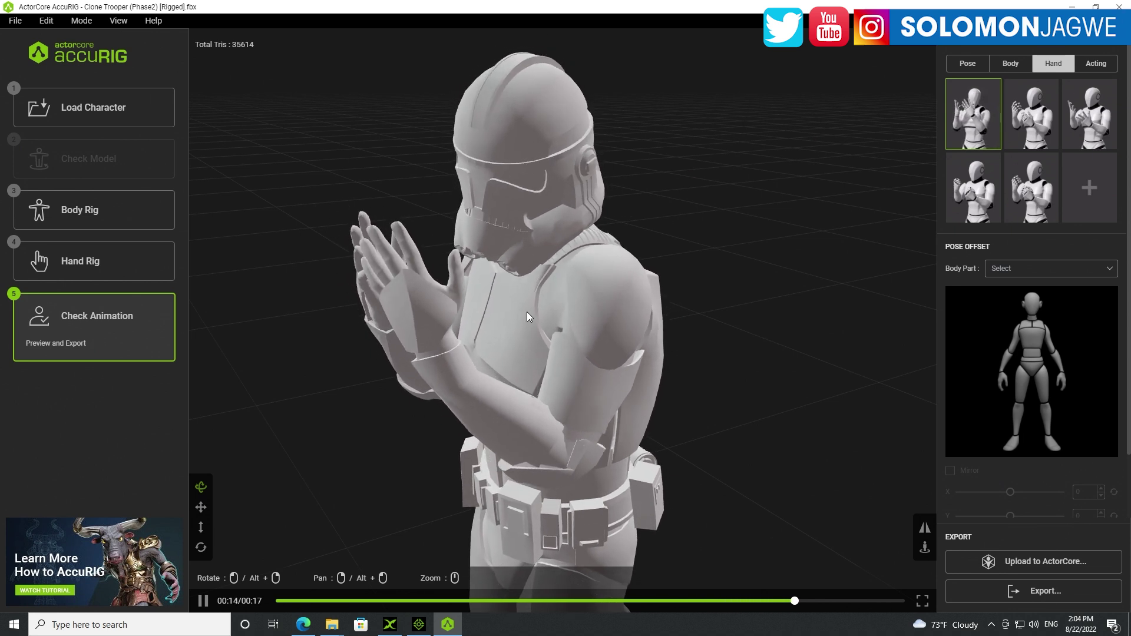
pyautogui.moveTo(455, 318); pyautogui.dragTo(516, 304)
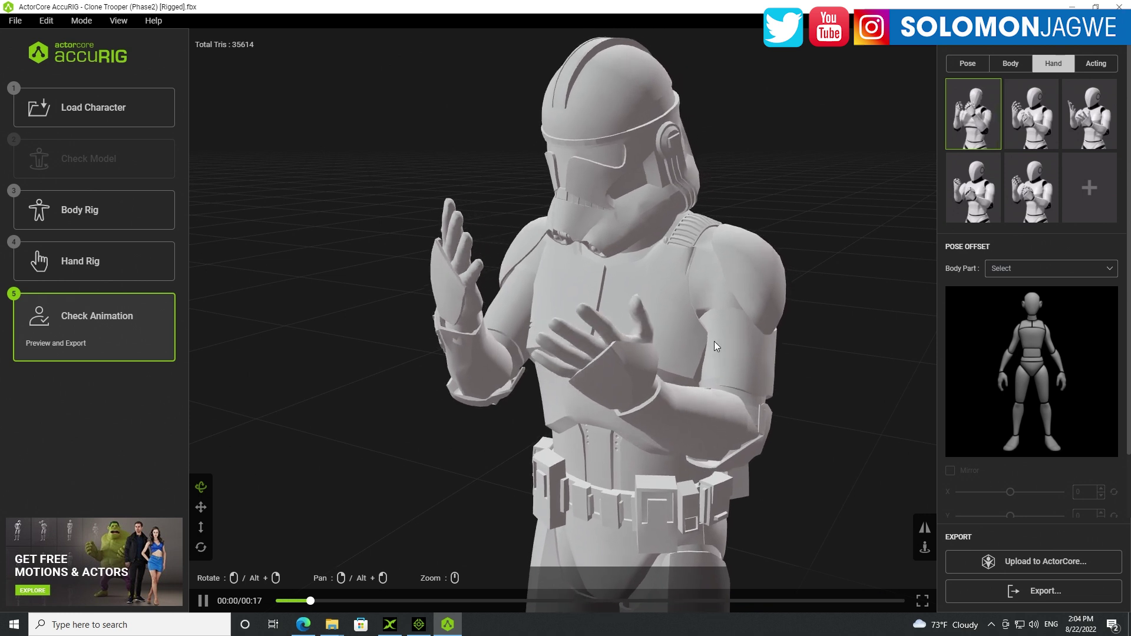
# - Inspect the elbows, forearms and torso from both sides and the front during the hand motion, ending on the full figure
pyautogui.moveTo(671, 331); pyautogui.dragTo(483, 347)
pyautogui.scroll(6, 460, 316)
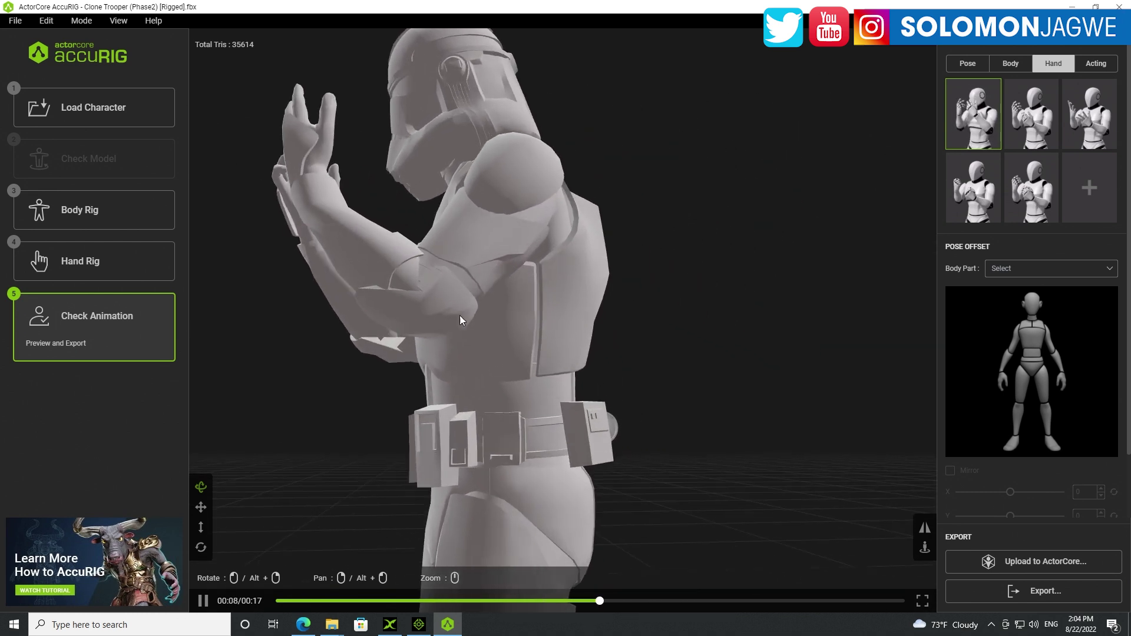
pyautogui.moveTo(395, 348); pyautogui.dragTo(423, 323)
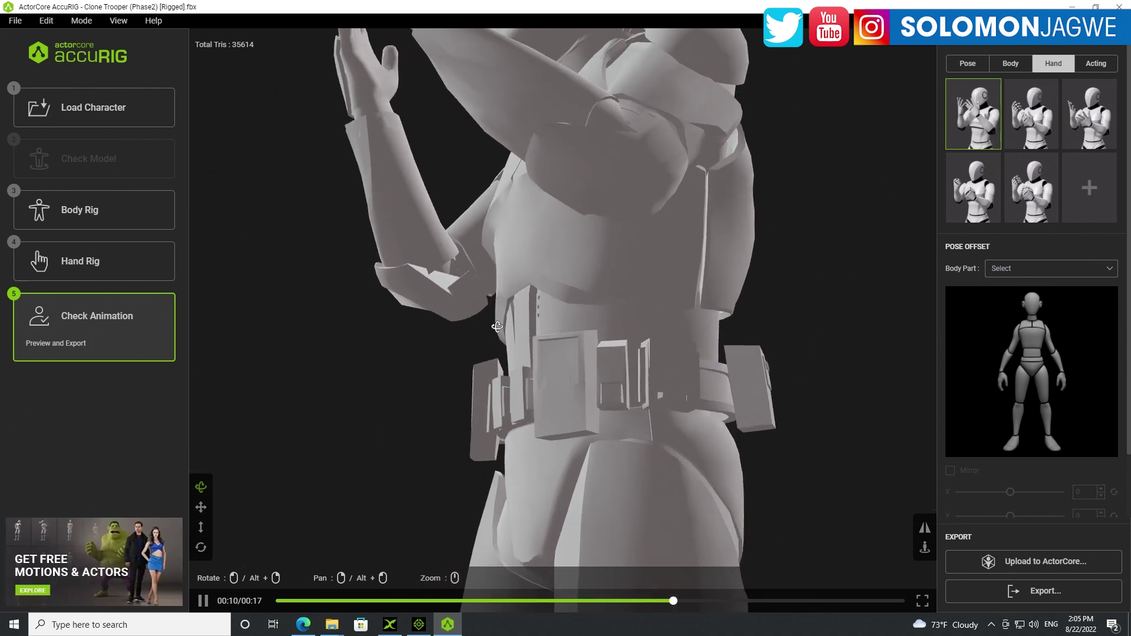
pyautogui.scroll(-3, 423, 323)
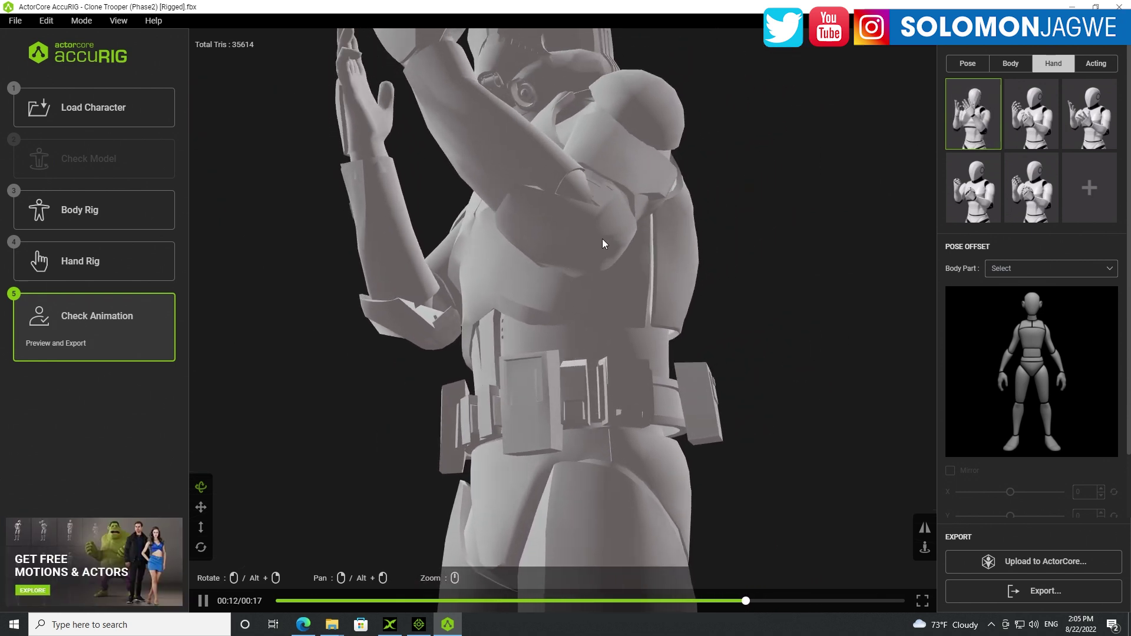
pyautogui.moveTo(561, 264); pyautogui.dragTo(716, 344)
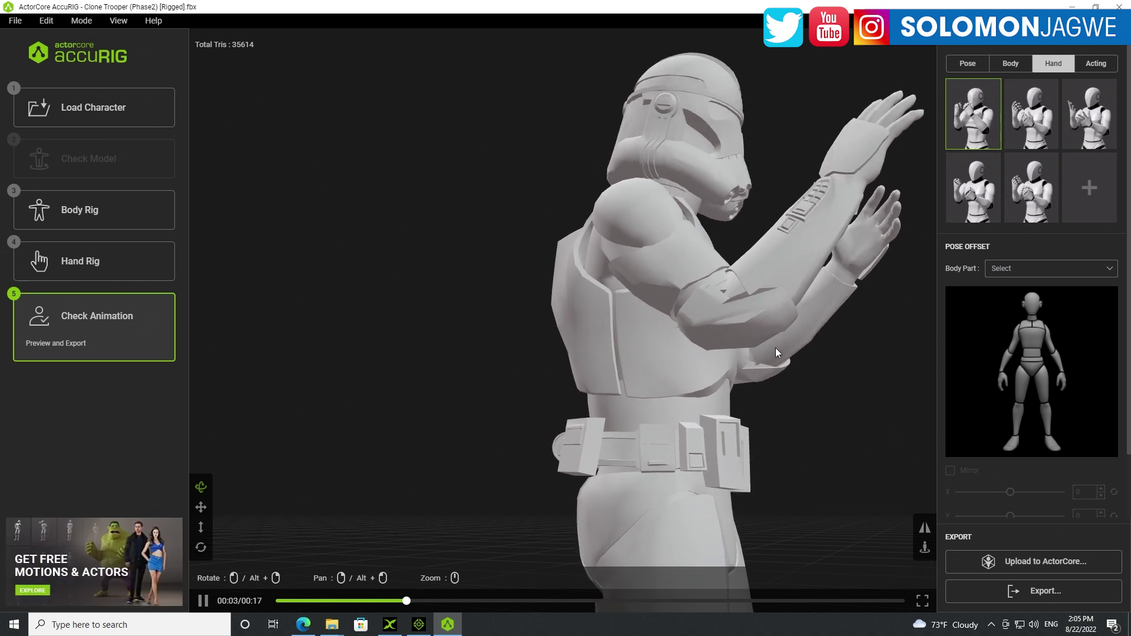
pyautogui.scroll(3, 684, 319)
pyautogui.moveTo(684, 320); pyautogui.dragTo(537, 328)
pyautogui.scroll(-10, 523, 331)
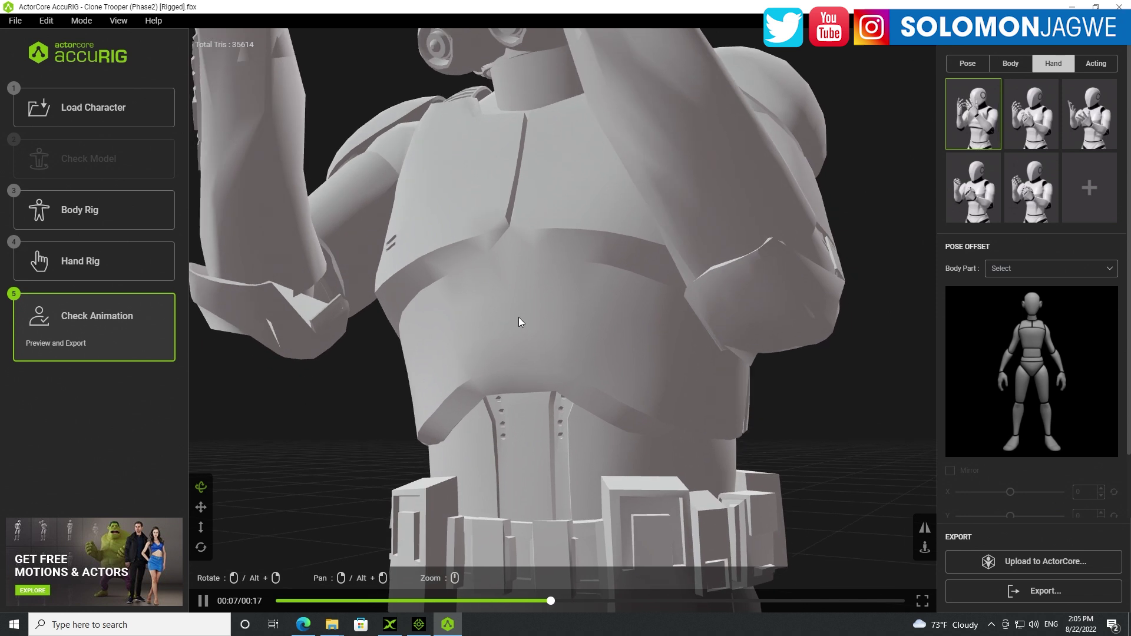
pyautogui.moveTo(575, 338); pyautogui.dragTo(534, 279, button='middle')
pyautogui.scroll(-3, 478, 236)
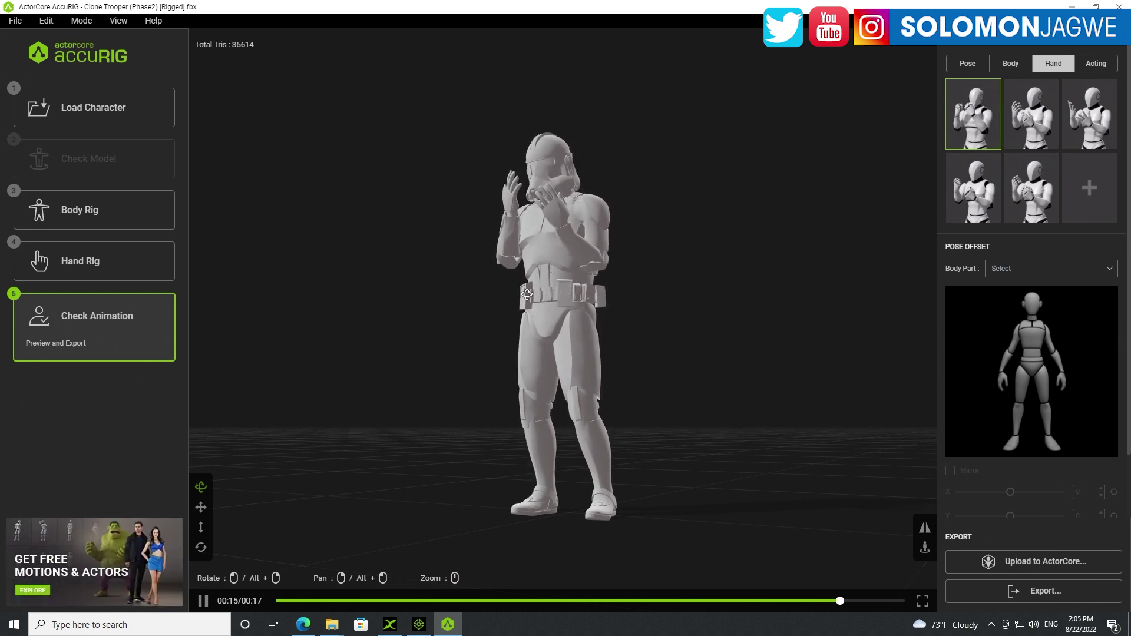
pyautogui.moveTo(507, 237); pyautogui.dragTo(503, 293)
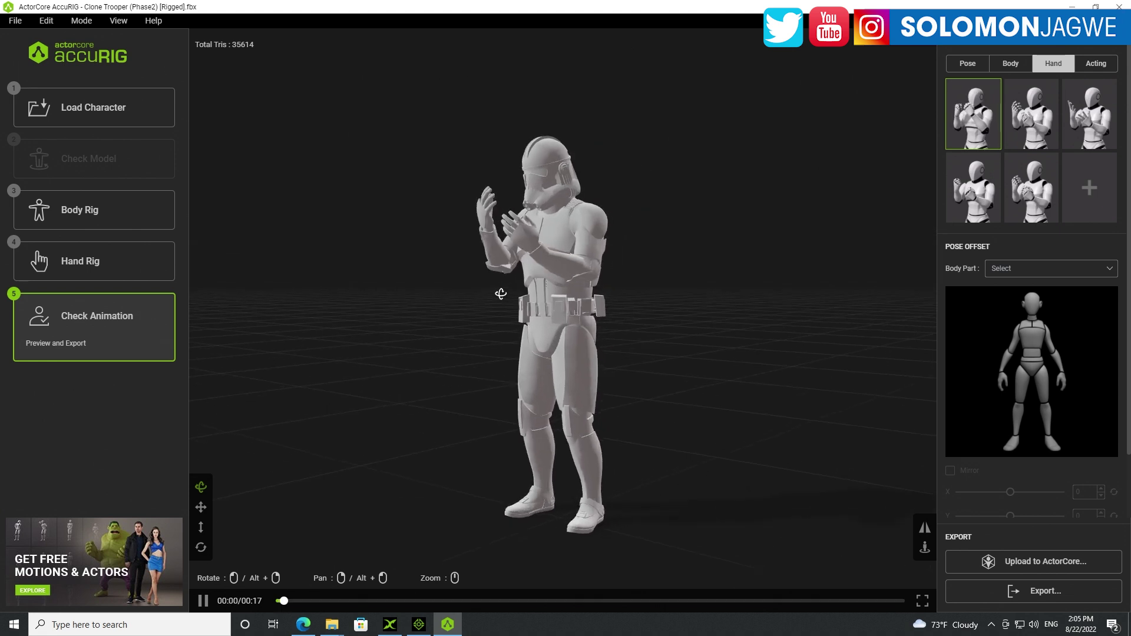
# - Preview the acting motions on the trooper: the first female one, the male standing one and both male walks
pyautogui.click(1094, 65)
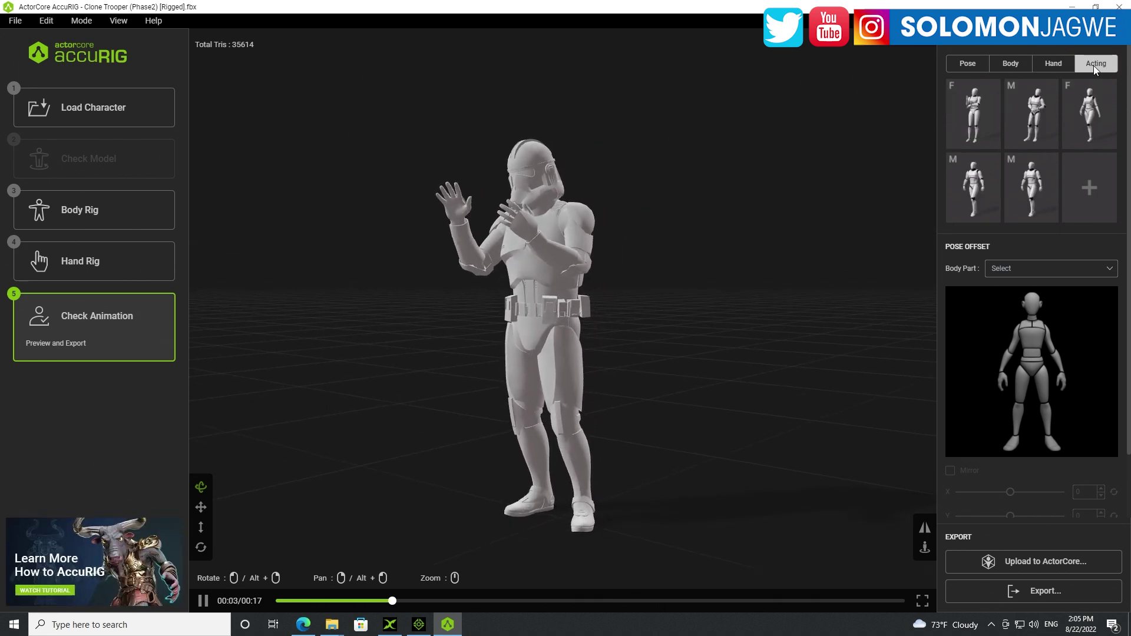
pyautogui.click(981, 115)
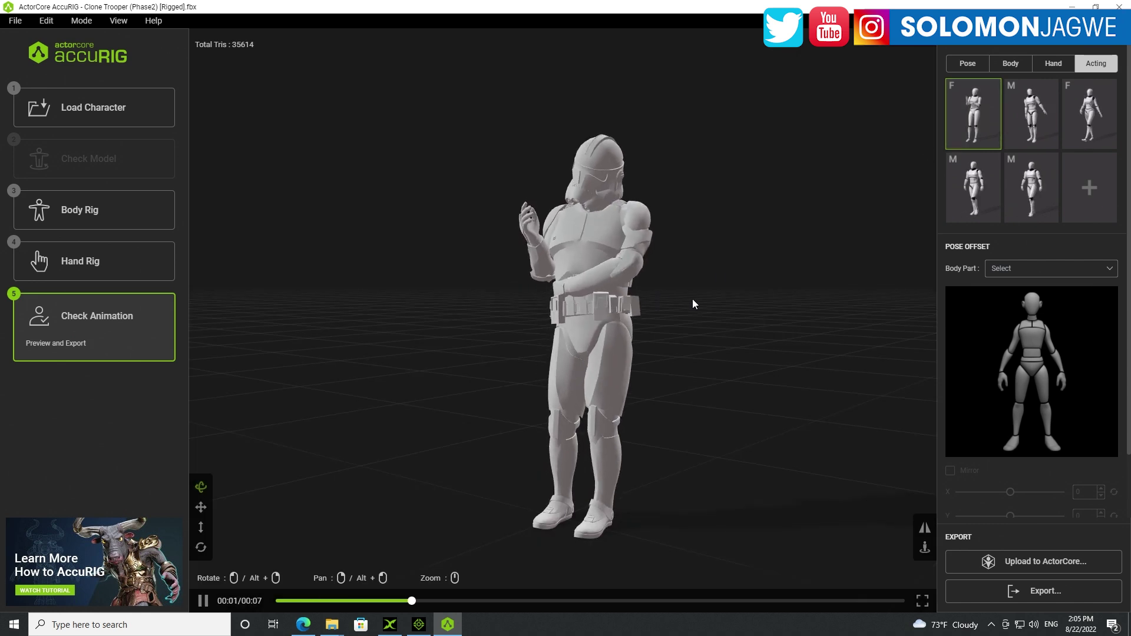
pyautogui.click(1032, 116)
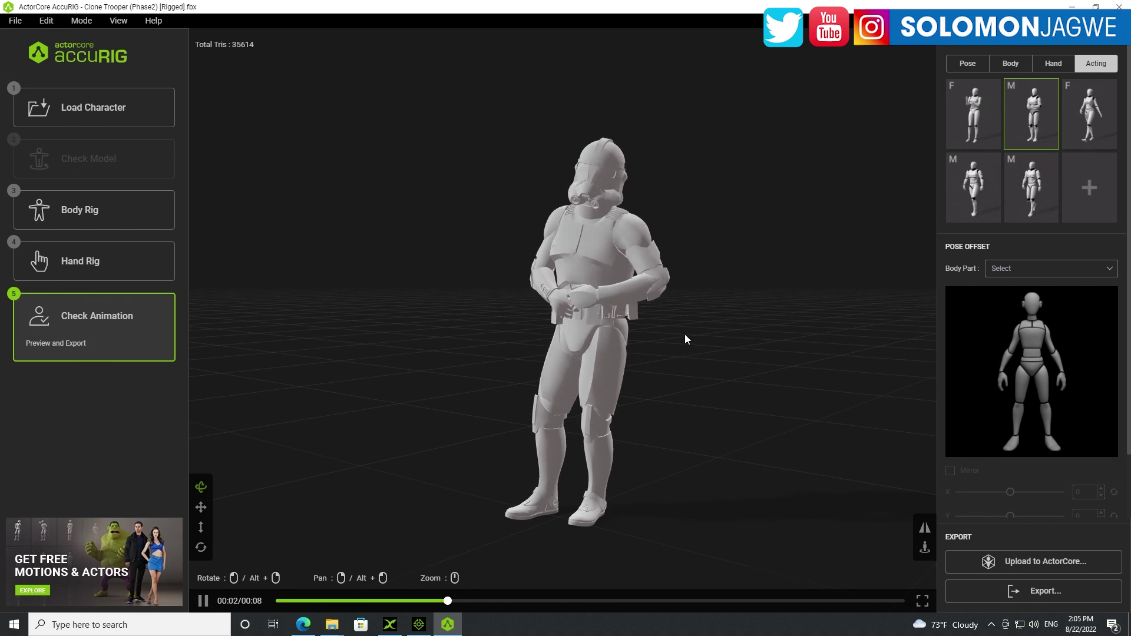
pyautogui.click(987, 189)
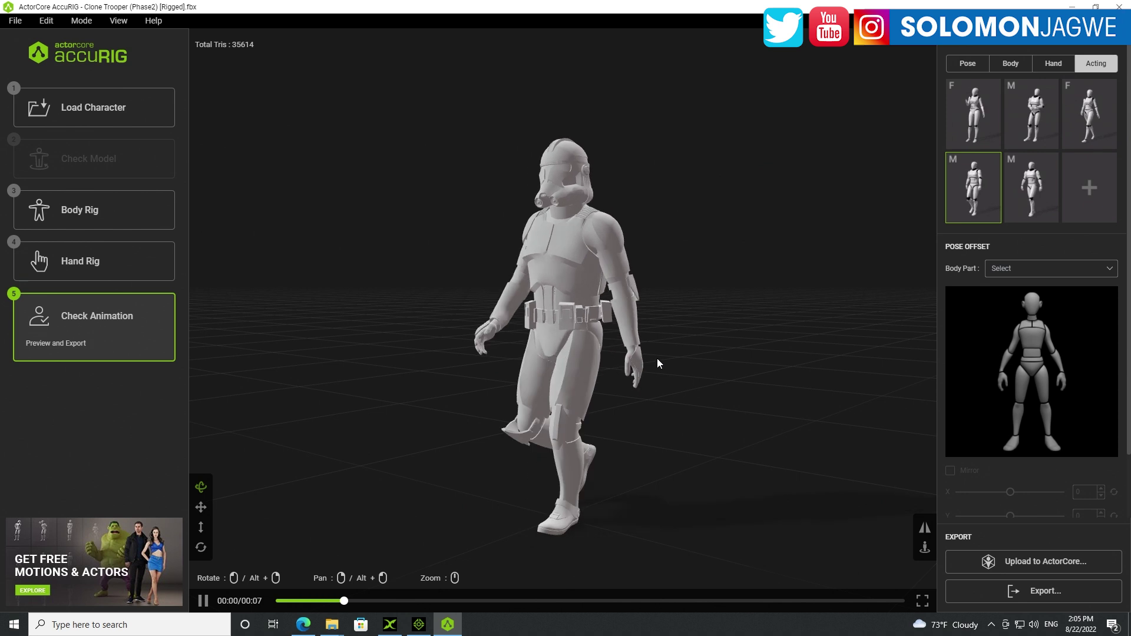
pyautogui.click(1030, 194)
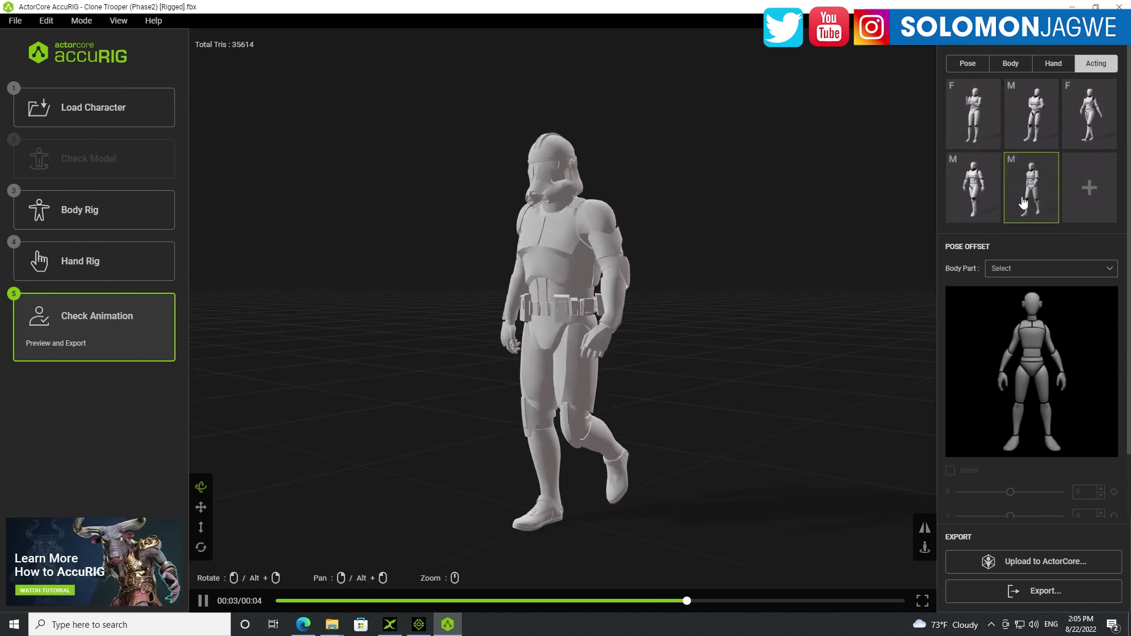
# - Reapply the first male walk motion, pause its playback and view the trooper from the front
pyautogui.click(971, 197)
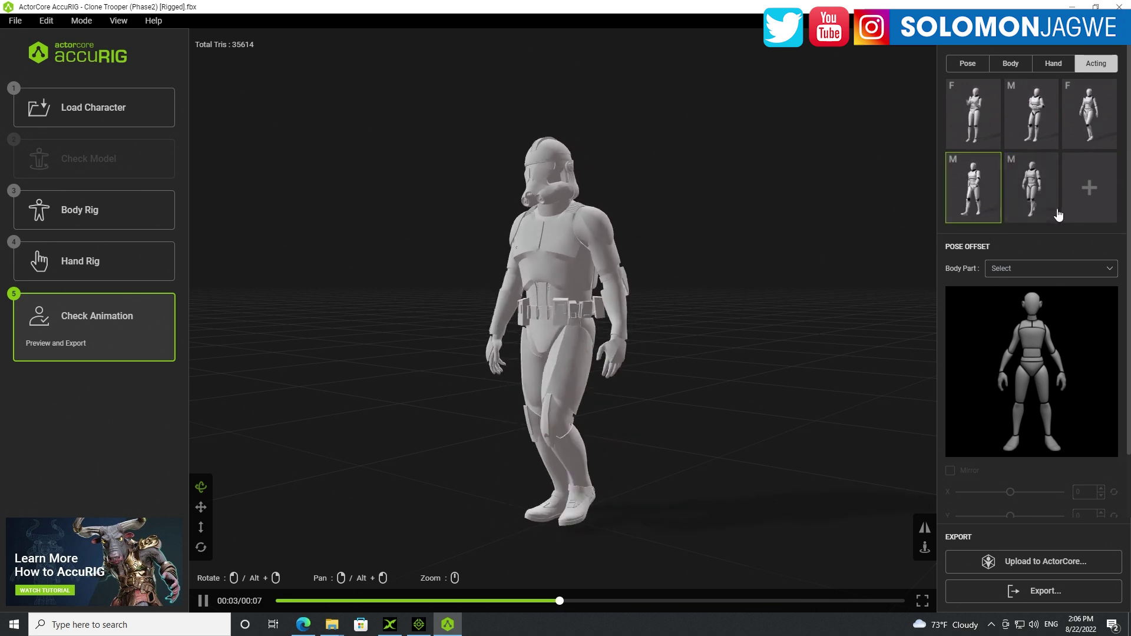
pyautogui.click(202, 600)
pyautogui.moveTo(664, 396); pyautogui.dragTo(694, 375)
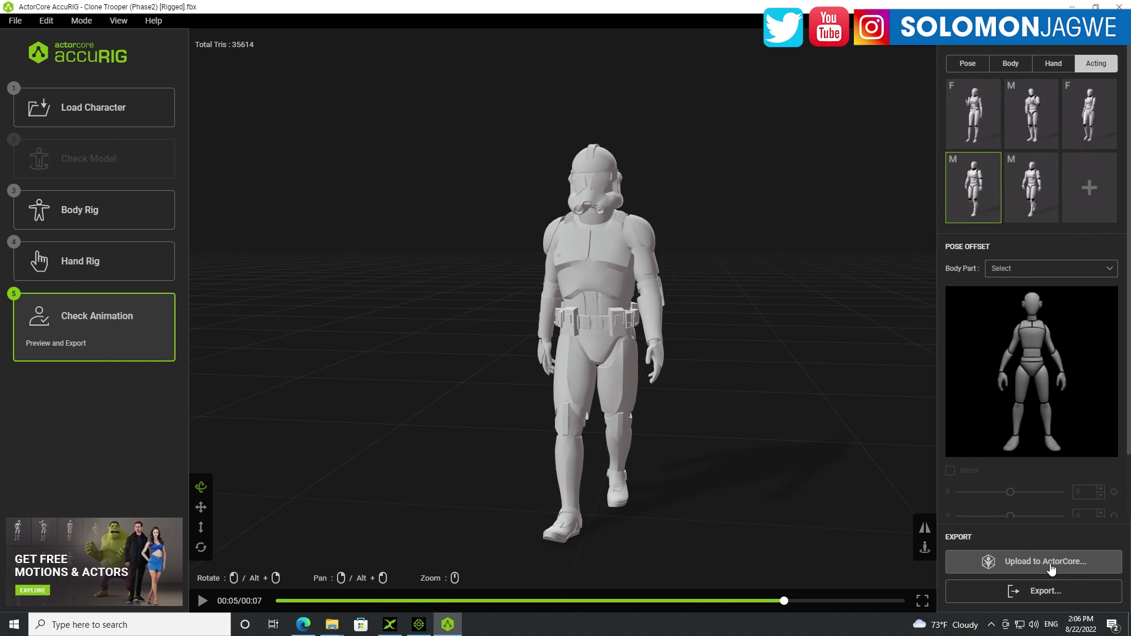
# - Set up an FBX export of the trooper with Unreal as target application, original texture size and embedded textures
pyautogui.click(1040, 595)
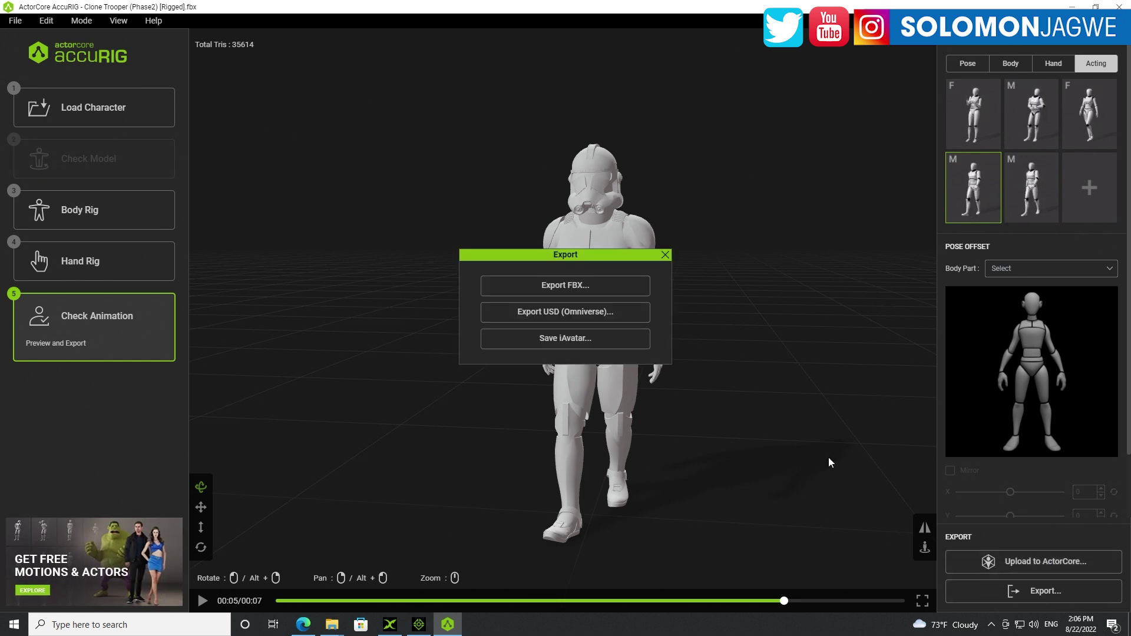
pyautogui.click(567, 287)
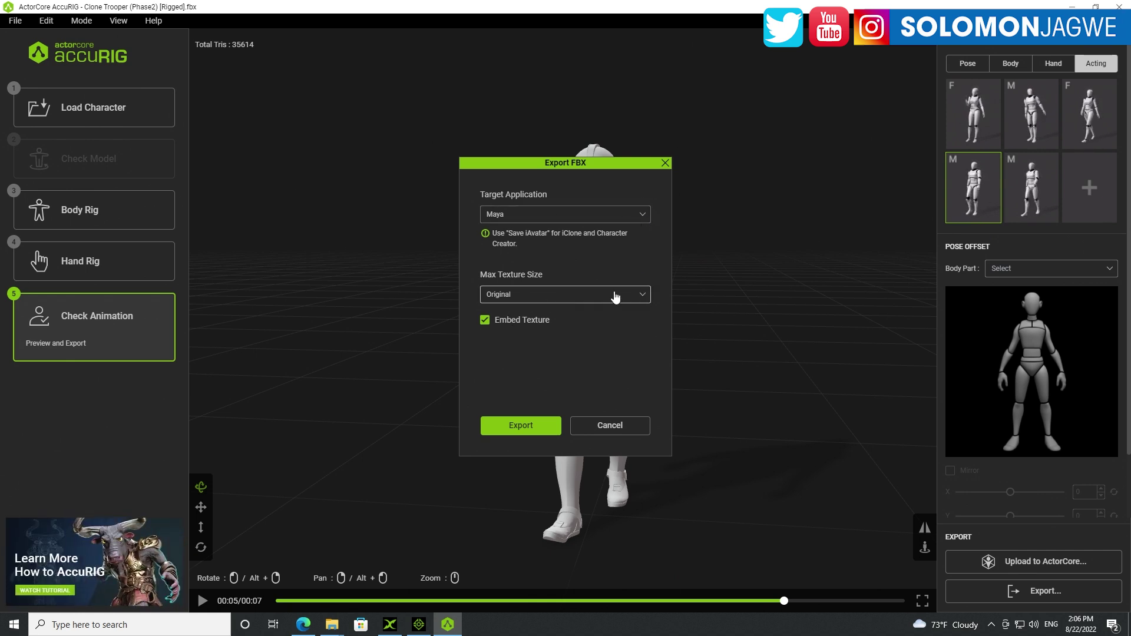
pyautogui.click(644, 297)
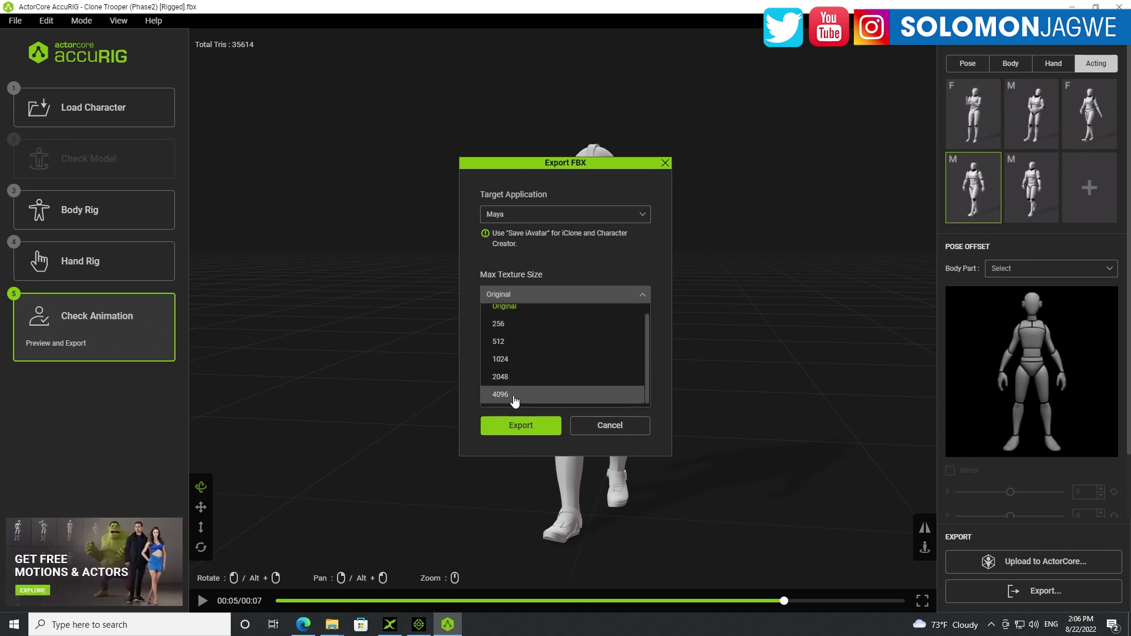
pyautogui.click(649, 259)
pyautogui.click(600, 218)
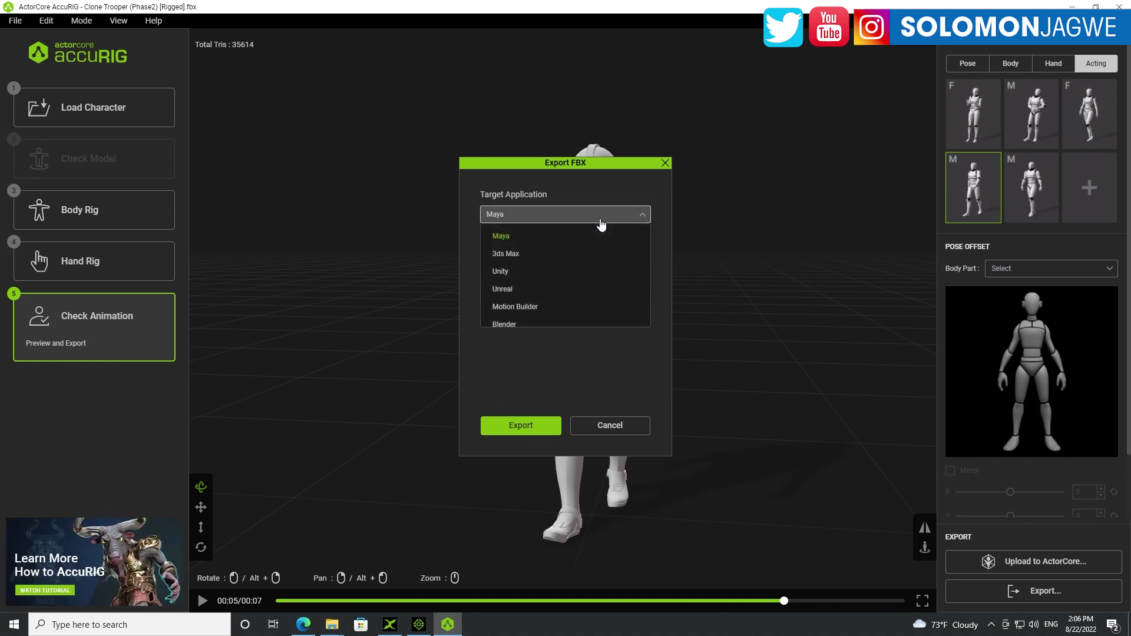
pyautogui.scroll(-2, 547, 305)
pyautogui.scroll(2, 540, 295)
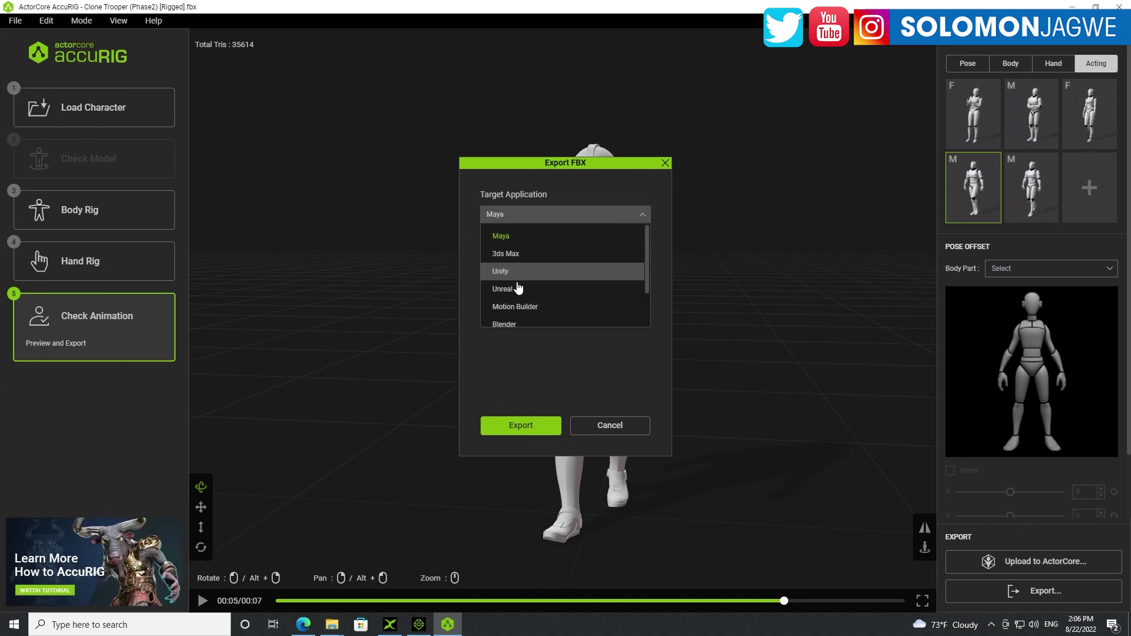
pyautogui.click(506, 292)
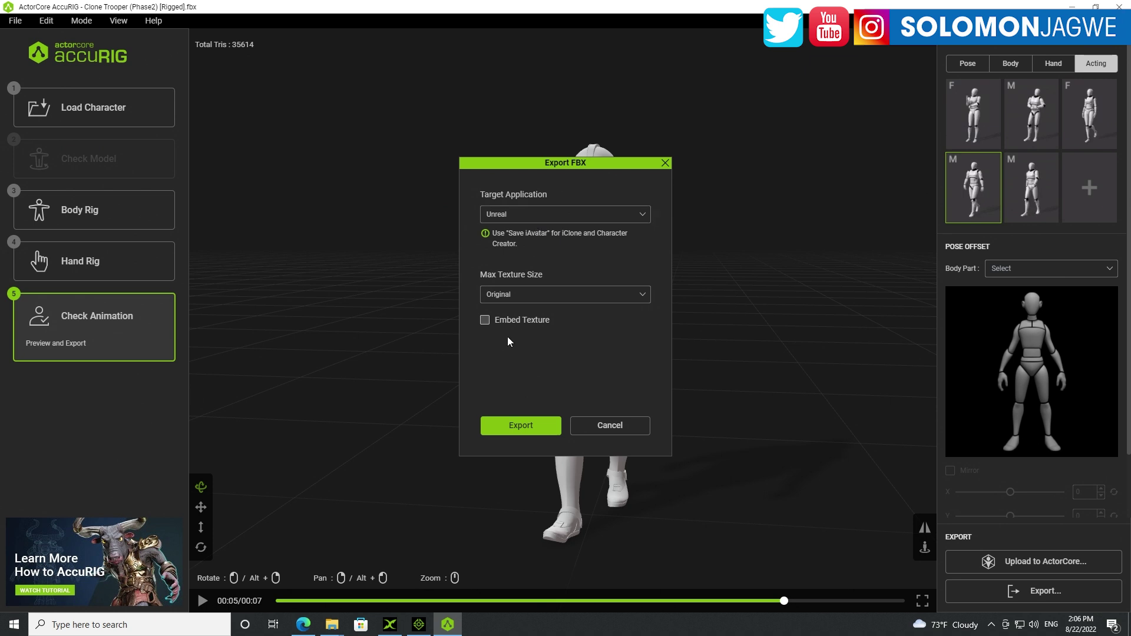
pyautogui.click(486, 322)
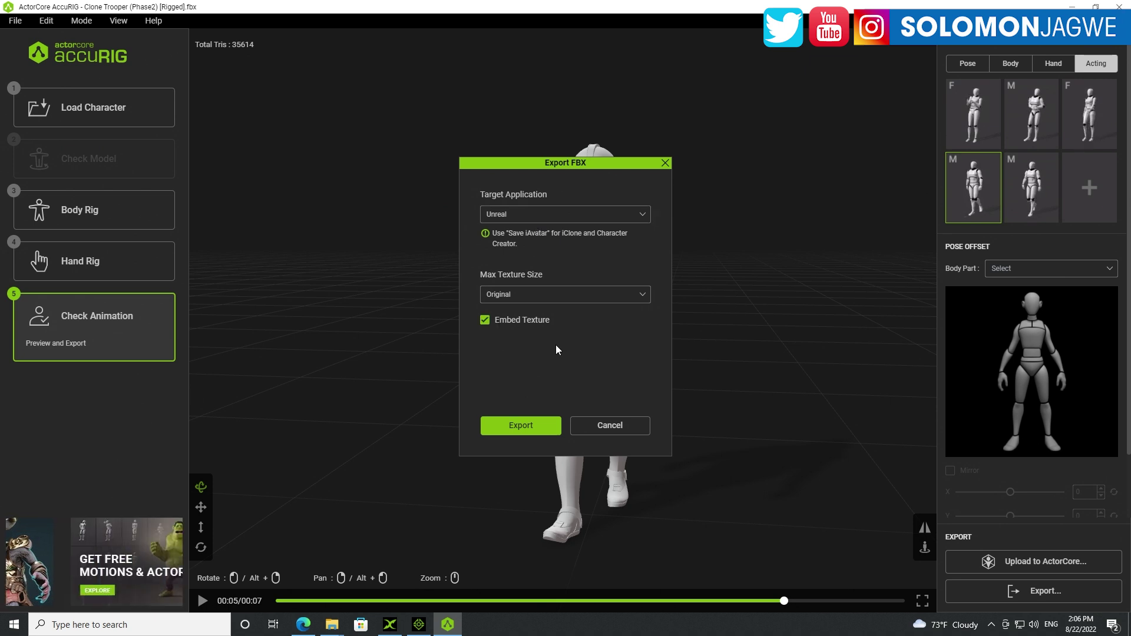
# - Export the FBX as Clone Trooper (Phase2) [Rigged].fbx into a new folder named Export inside the Trooper folder
pyautogui.click(531, 426)
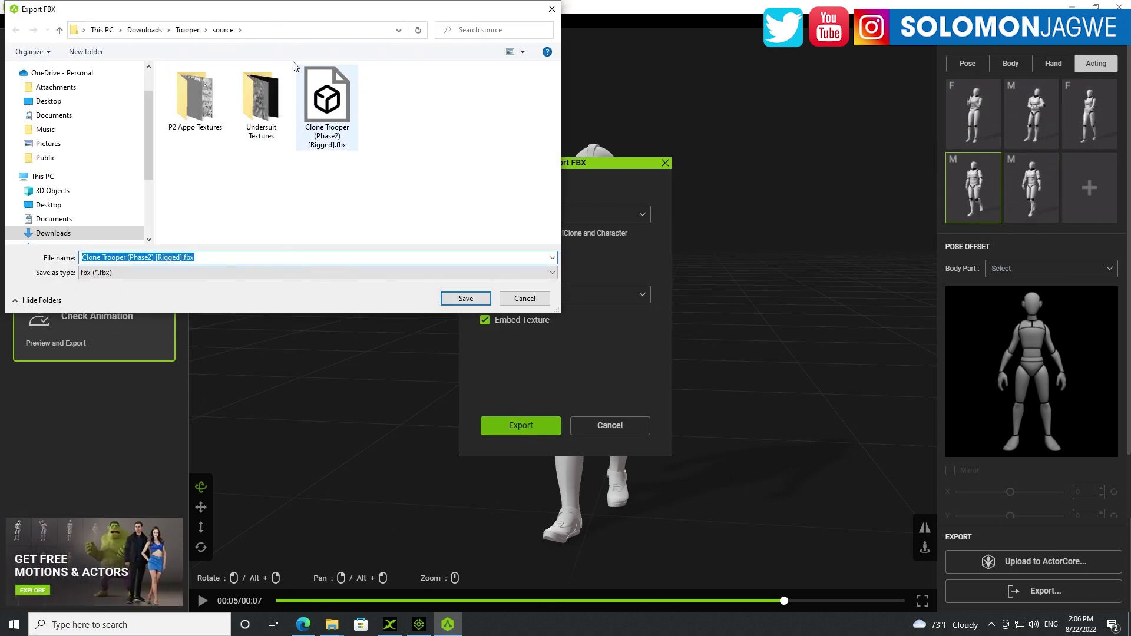
pyautogui.click(187, 29)
pyautogui.click(86, 52)
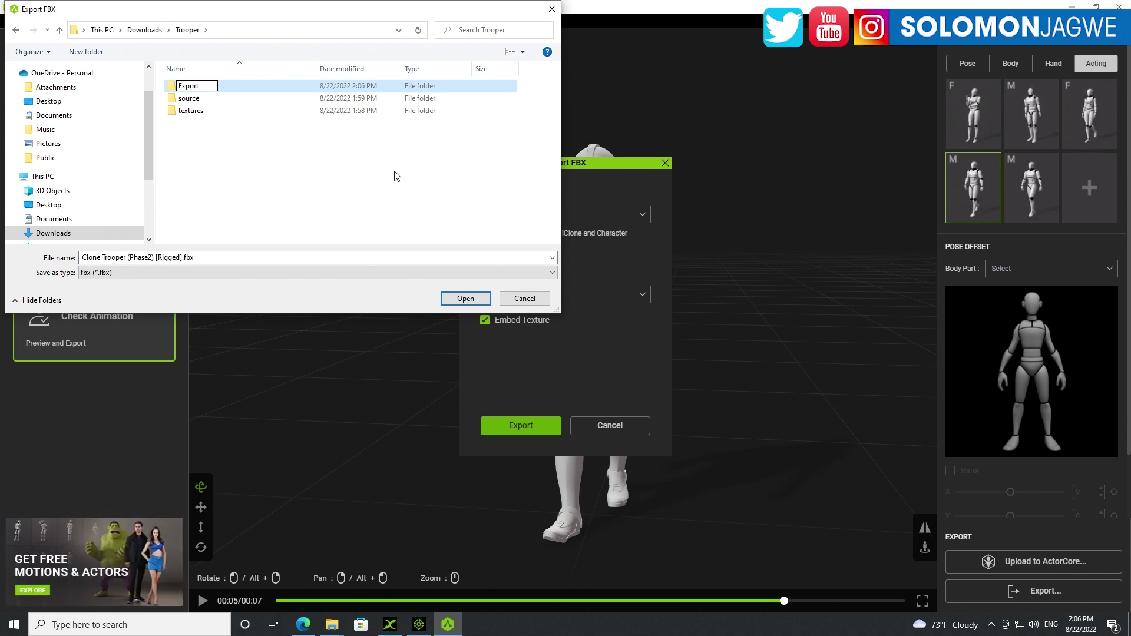
pyautogui.press('Return')
pyautogui.press('Return')
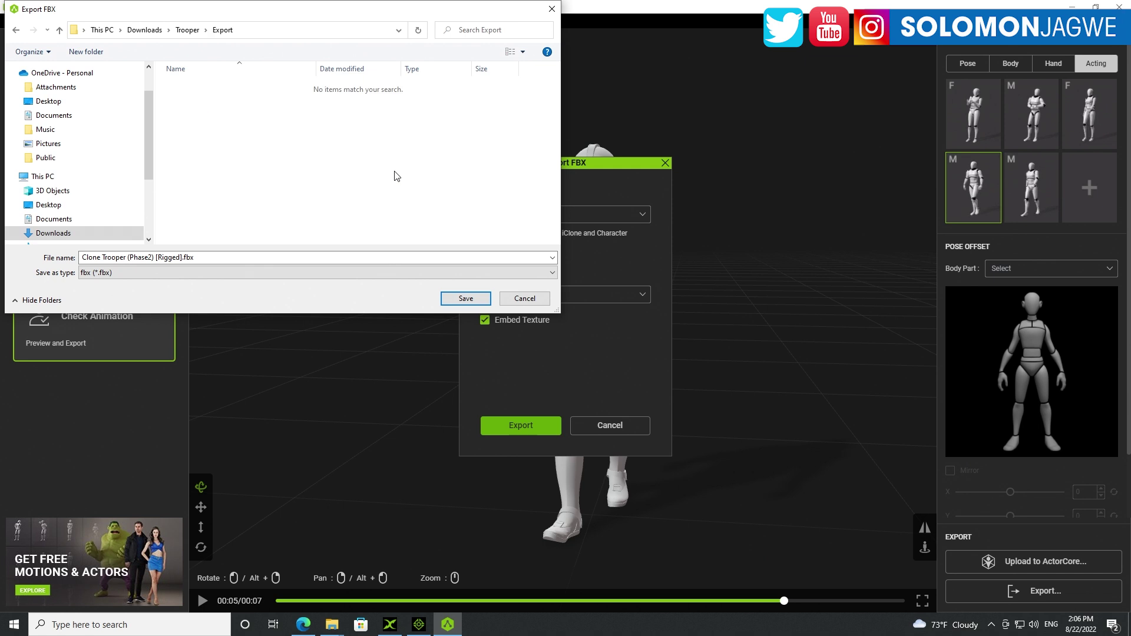
pyautogui.click(465, 299)
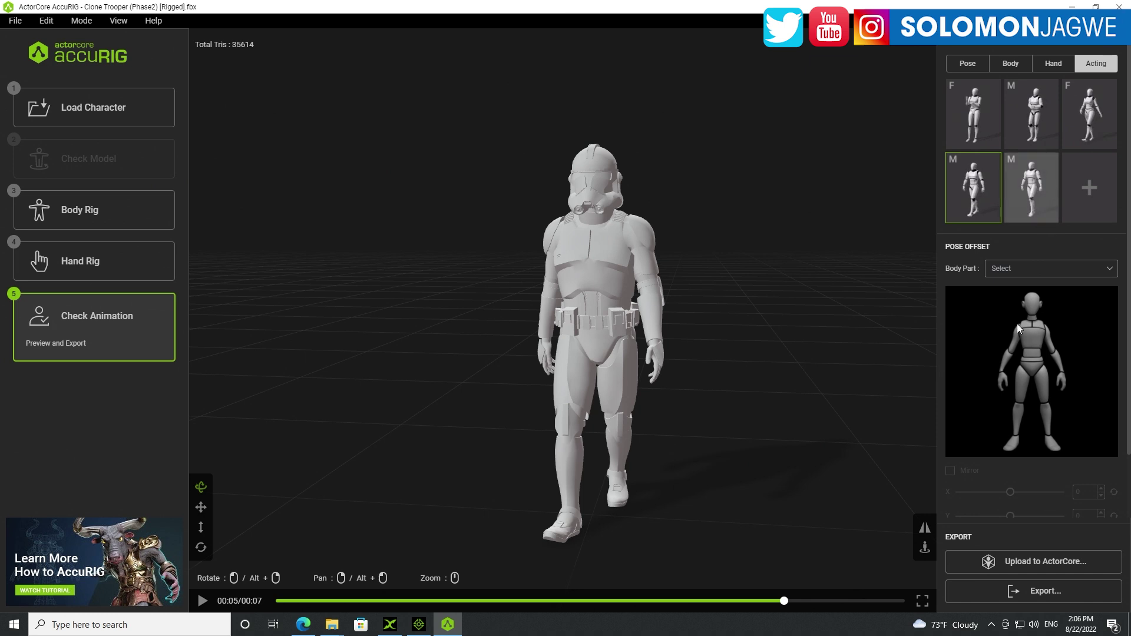
# - Save the trooper as the iAvatar file Clone Trooper (Phase2) [Rigged].iAvatar in the Trooper\Export folder
pyautogui.click(1034, 593)
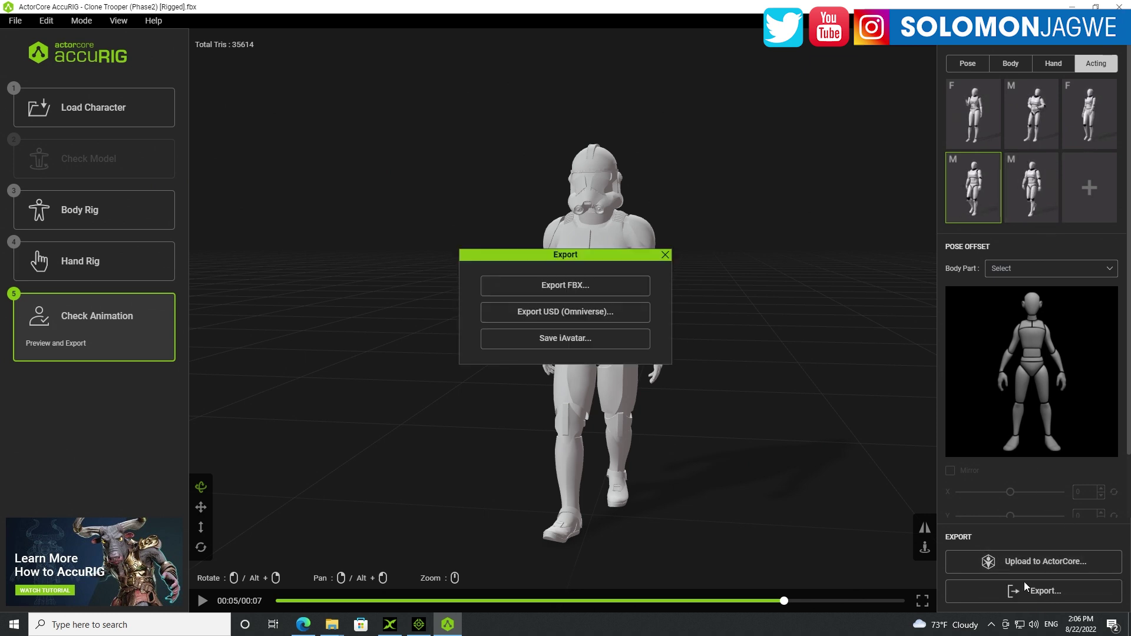
pyautogui.click(575, 341)
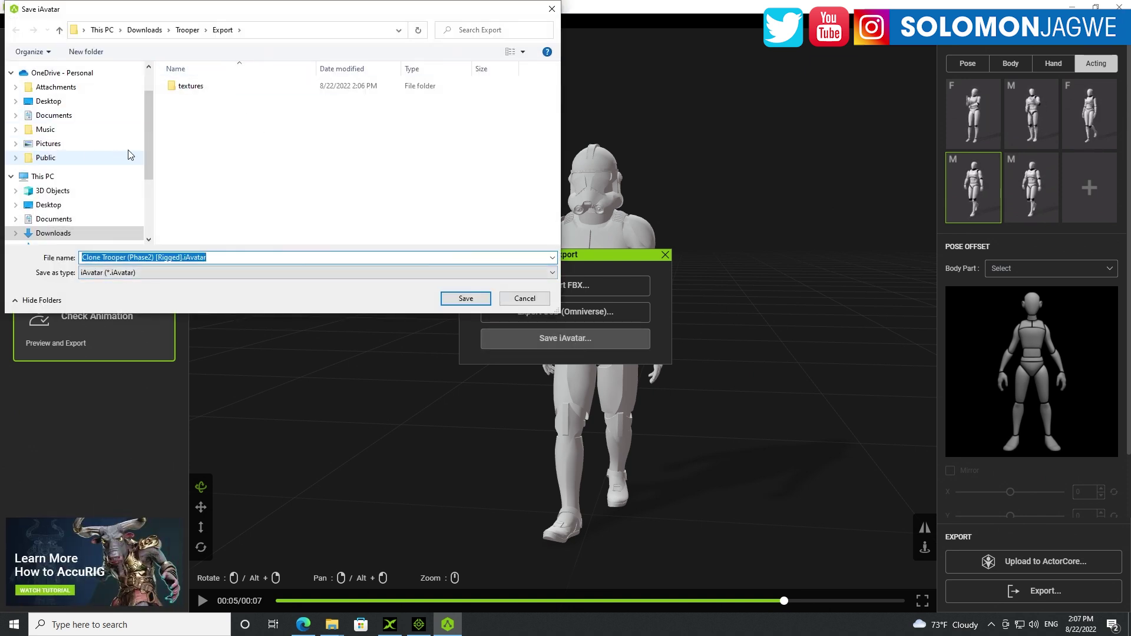
pyautogui.click(59, 233)
pyautogui.doubleClick(190, 100)
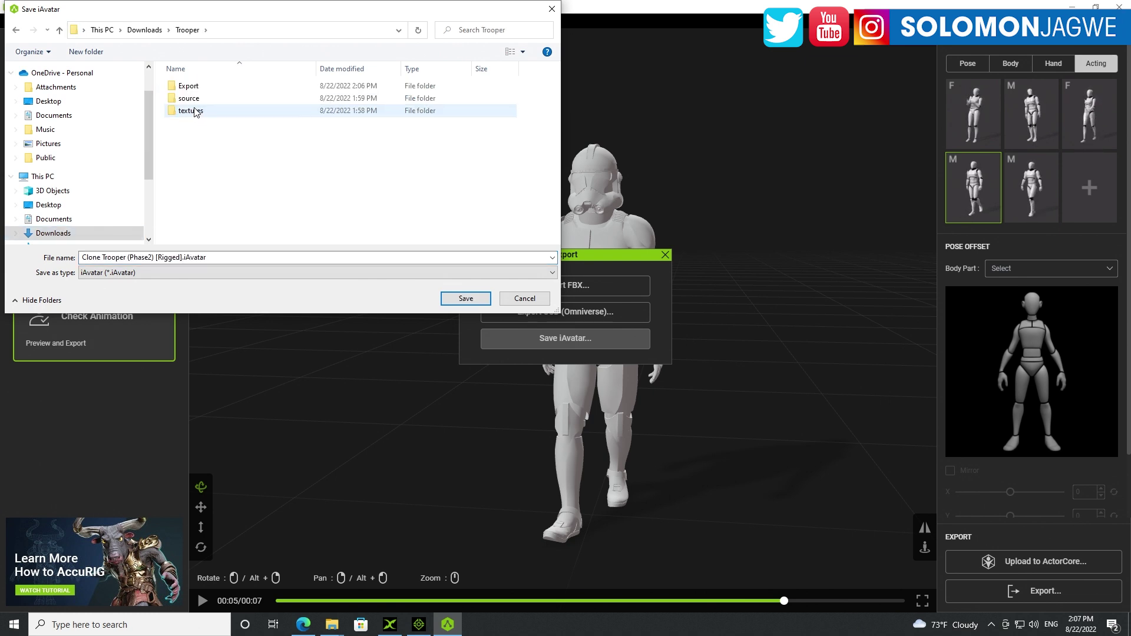
pyautogui.doubleClick(189, 87)
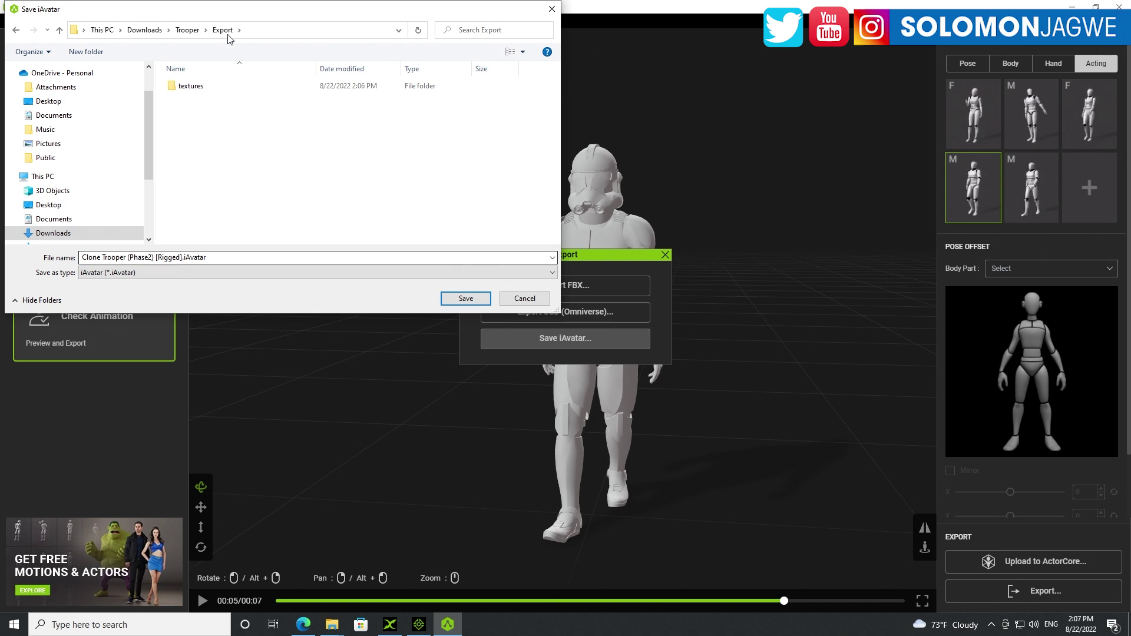
pyautogui.click(258, 29)
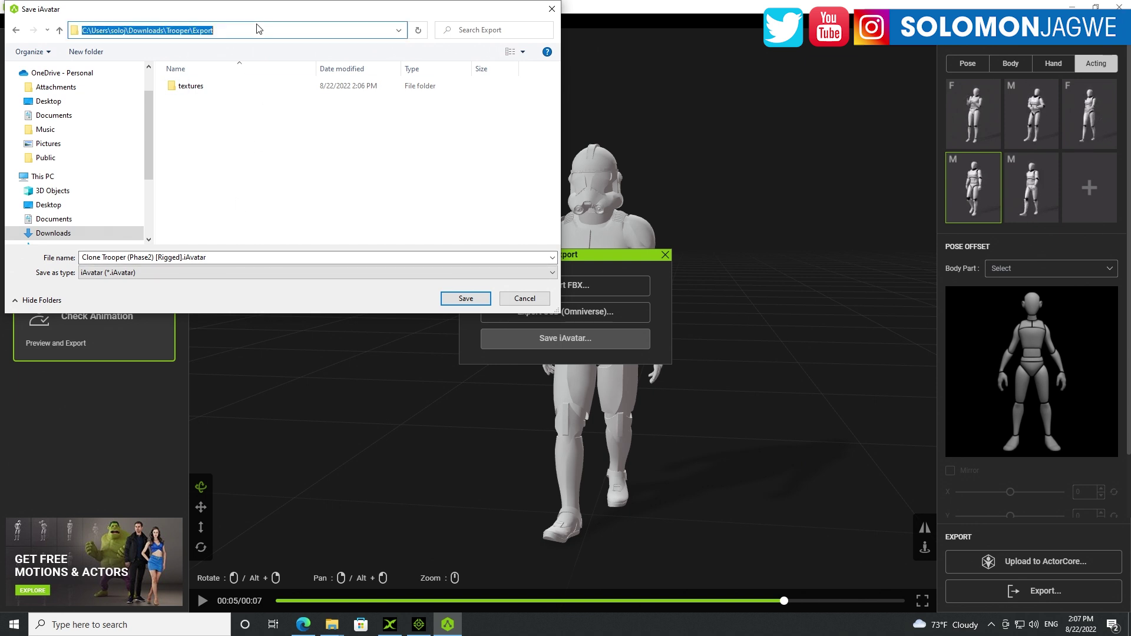
pyautogui.rightClick(165, 34)
pyautogui.click(59, 68)
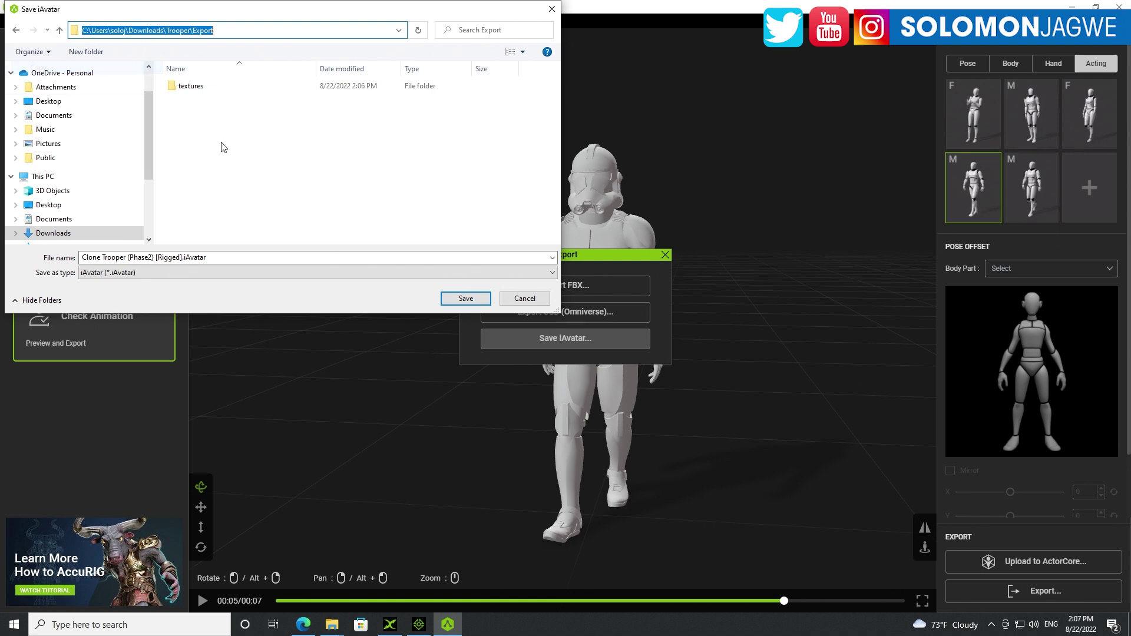
pyautogui.click(467, 297)
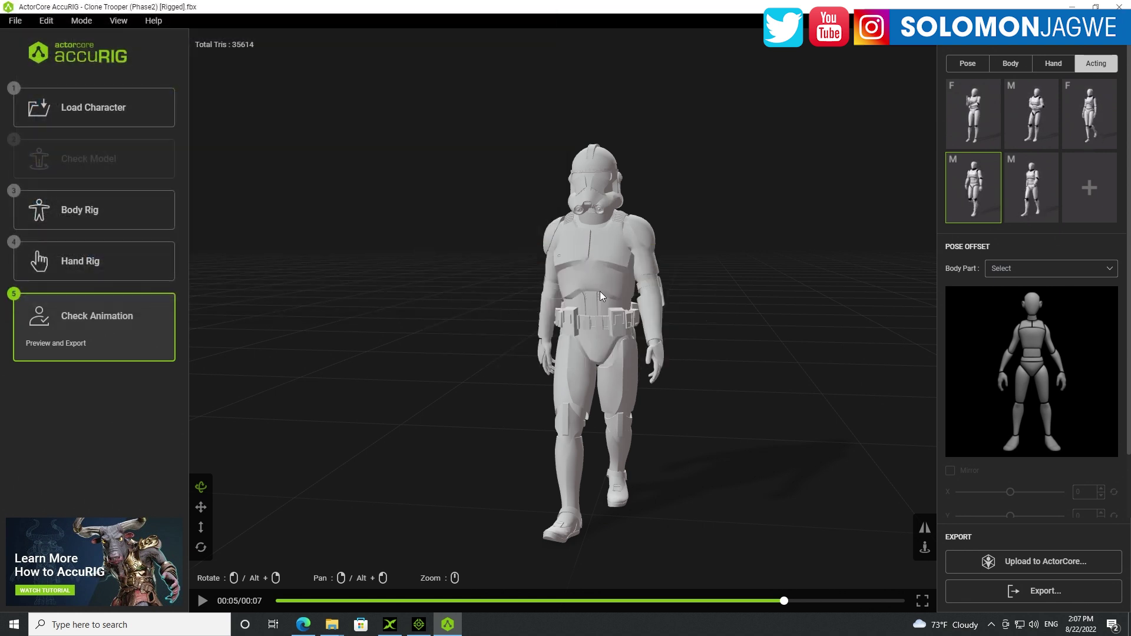
# - Export the trooper as USD (Omniverse) with original texture size to Clone Trooper (Phase2) [Rigged].usd in the Trooper\Export folder
pyautogui.click(1043, 591)
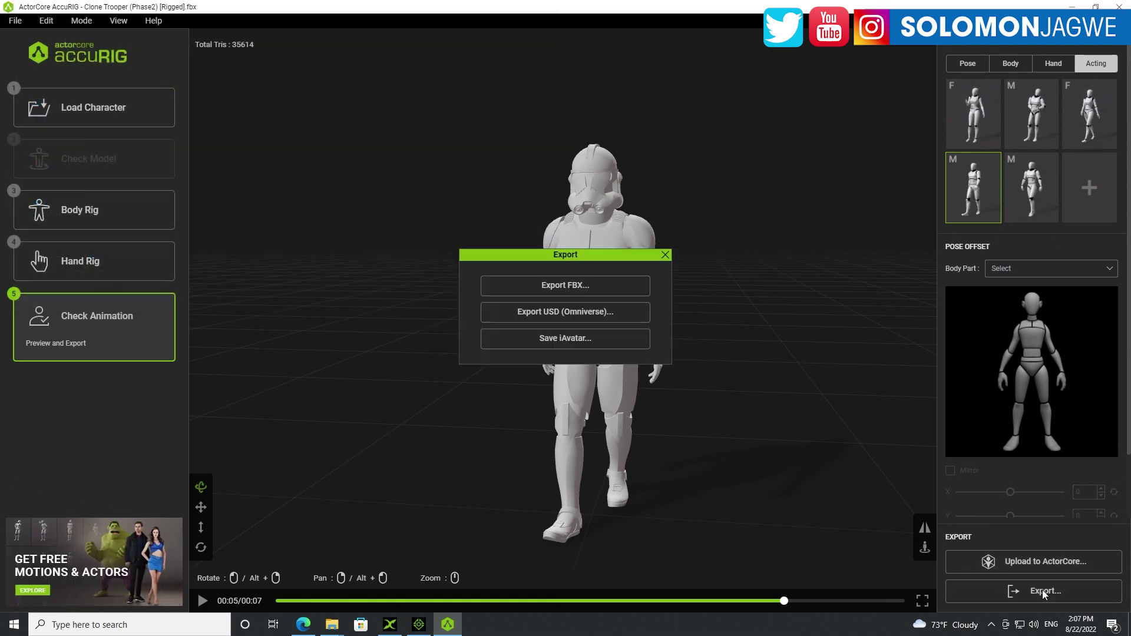
pyautogui.click(580, 315)
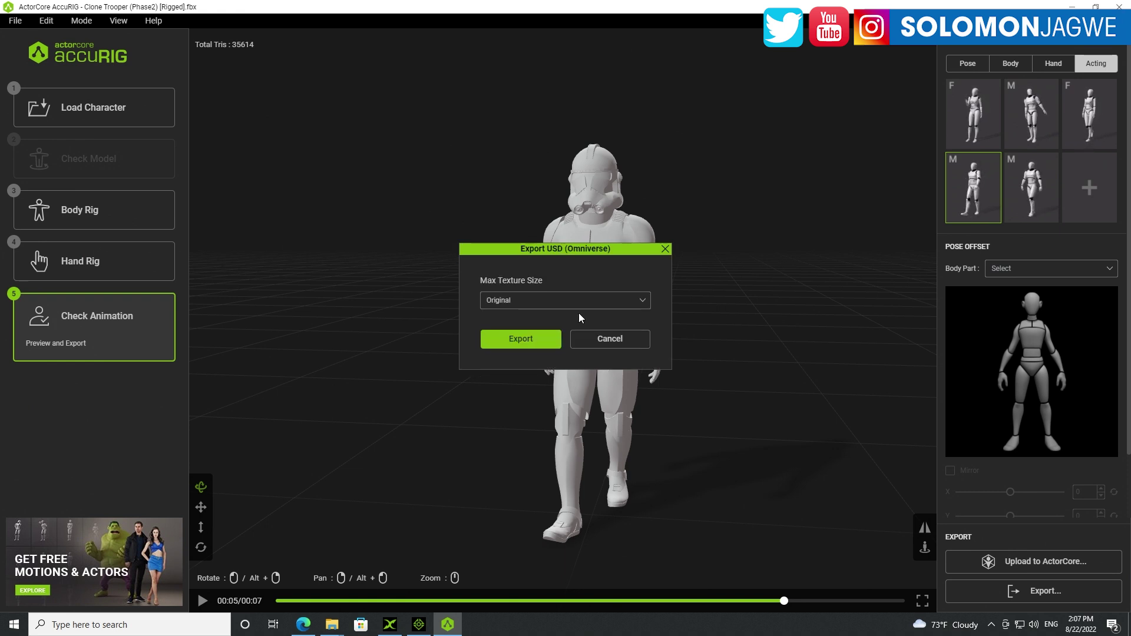
pyautogui.click(538, 301)
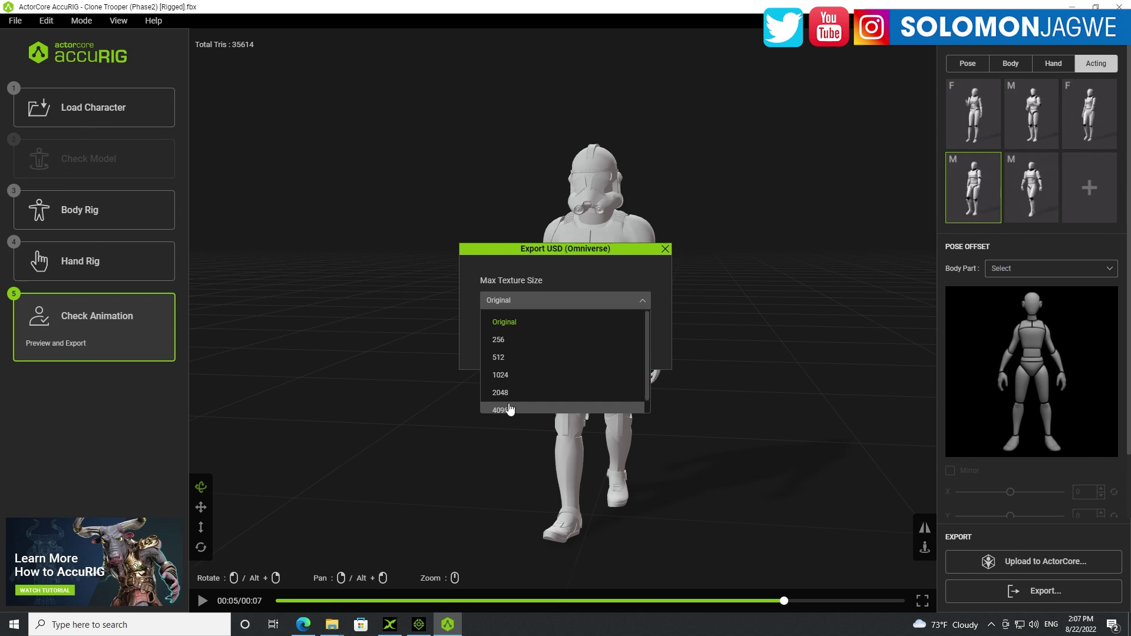
pyautogui.click(657, 272)
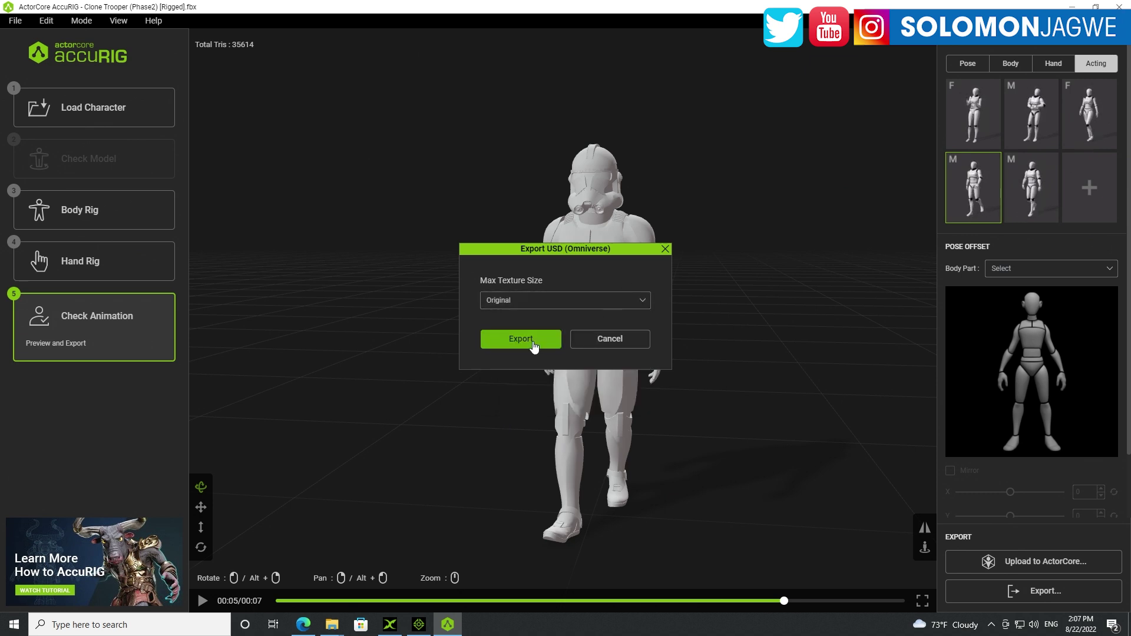
pyautogui.click(533, 341)
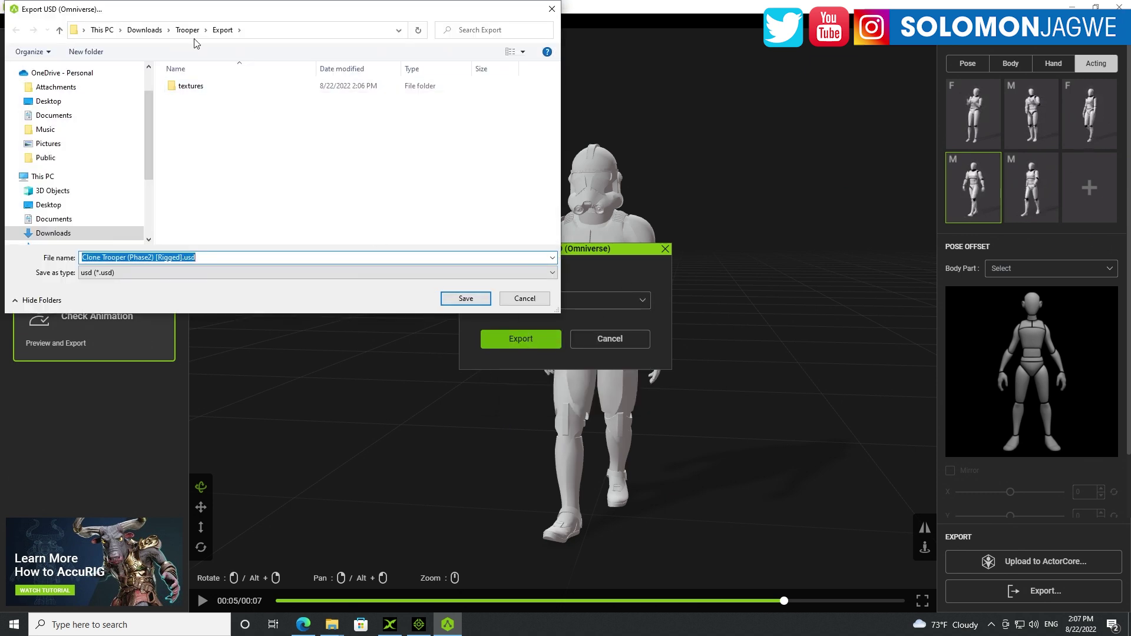
pyautogui.click(187, 31)
pyautogui.doubleClick(191, 86)
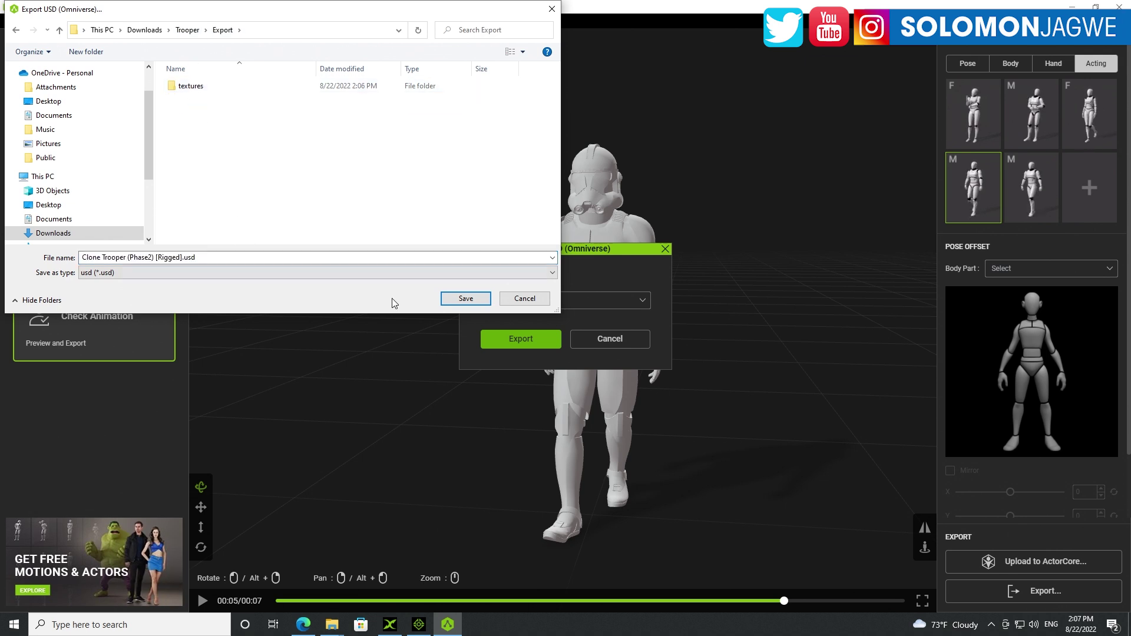
pyautogui.click(476, 301)
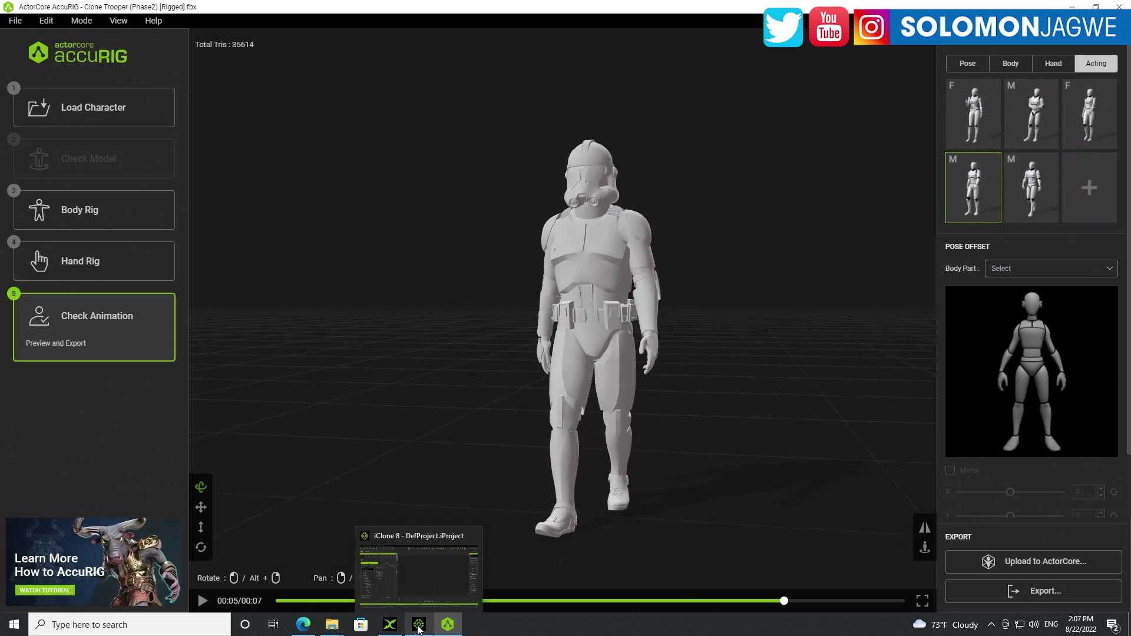
# - Switch to iClone 8 and open the Character folder of the custom actor content
pyautogui.click(419, 629)
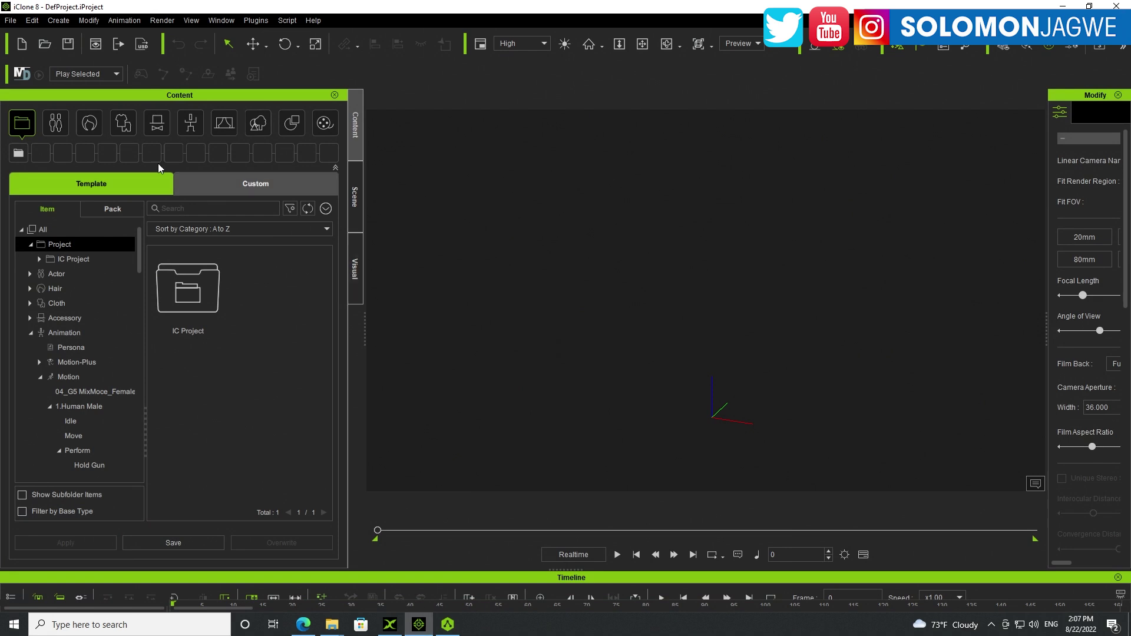
pyautogui.click(58, 125)
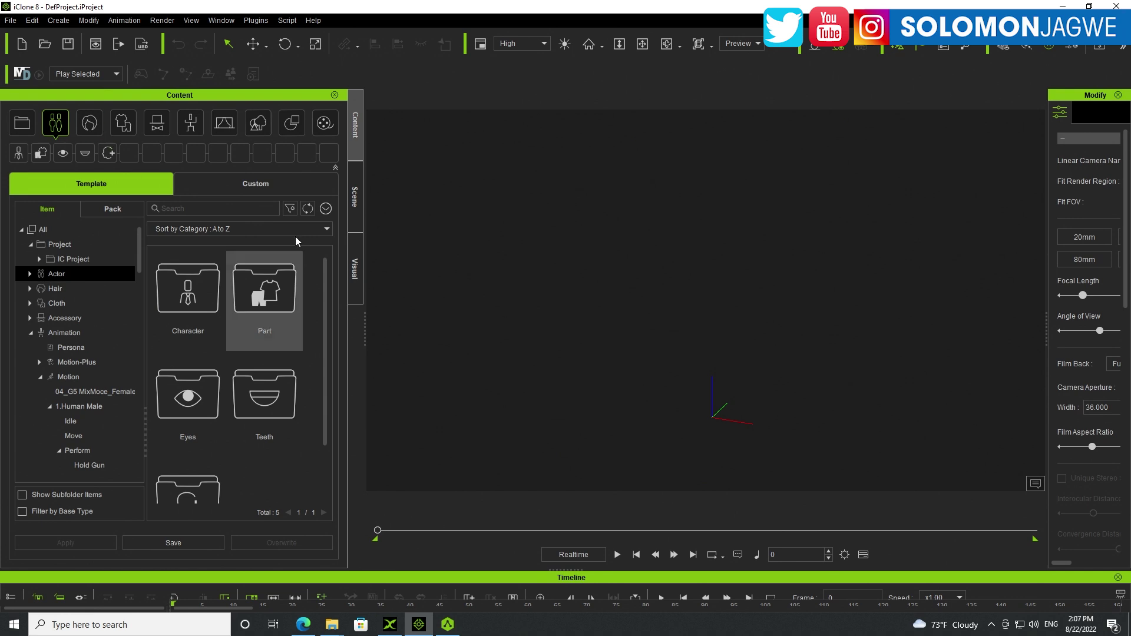
pyautogui.click(247, 186)
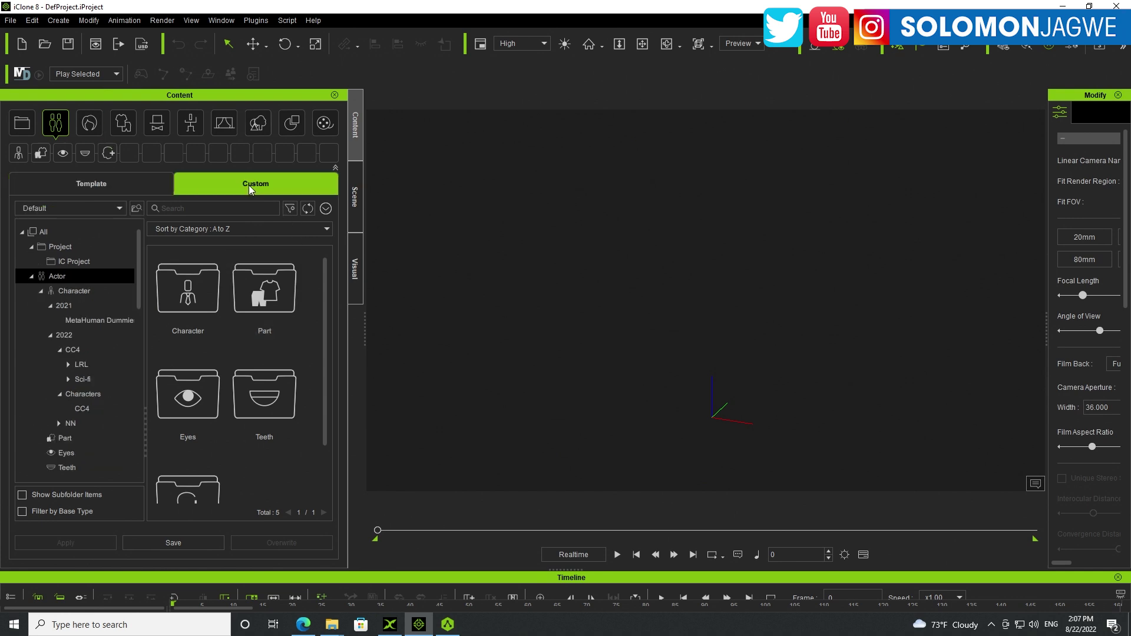
pyautogui.doubleClick(211, 302)
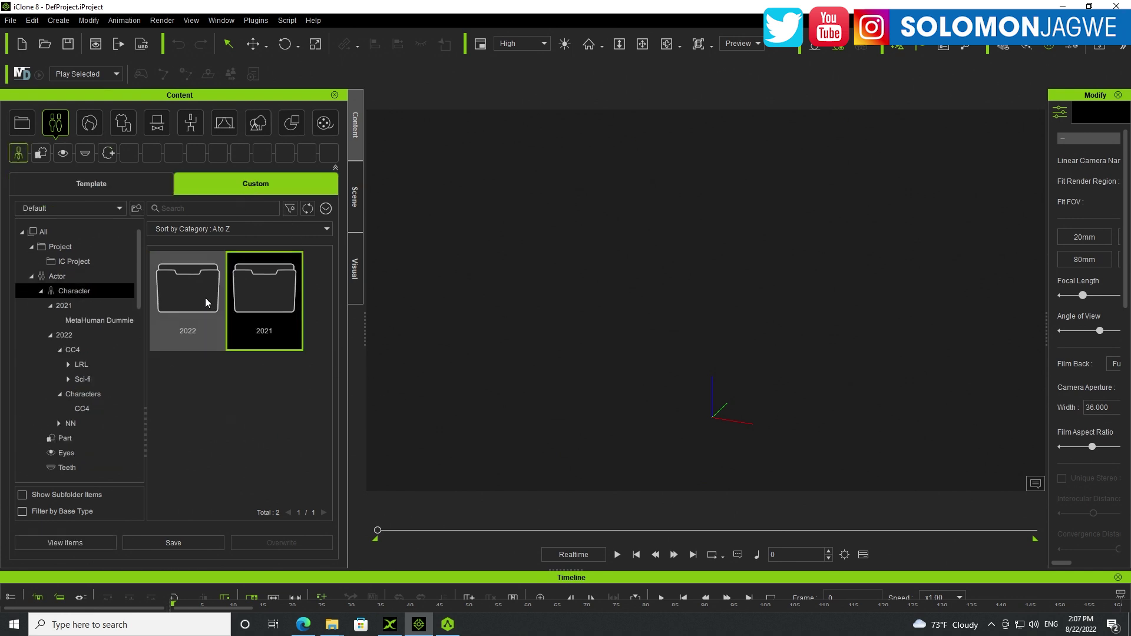
# - Create a subfolder named Accurig in the custom Character folder
pyautogui.click(242, 392)
pyautogui.rightClick(251, 399)
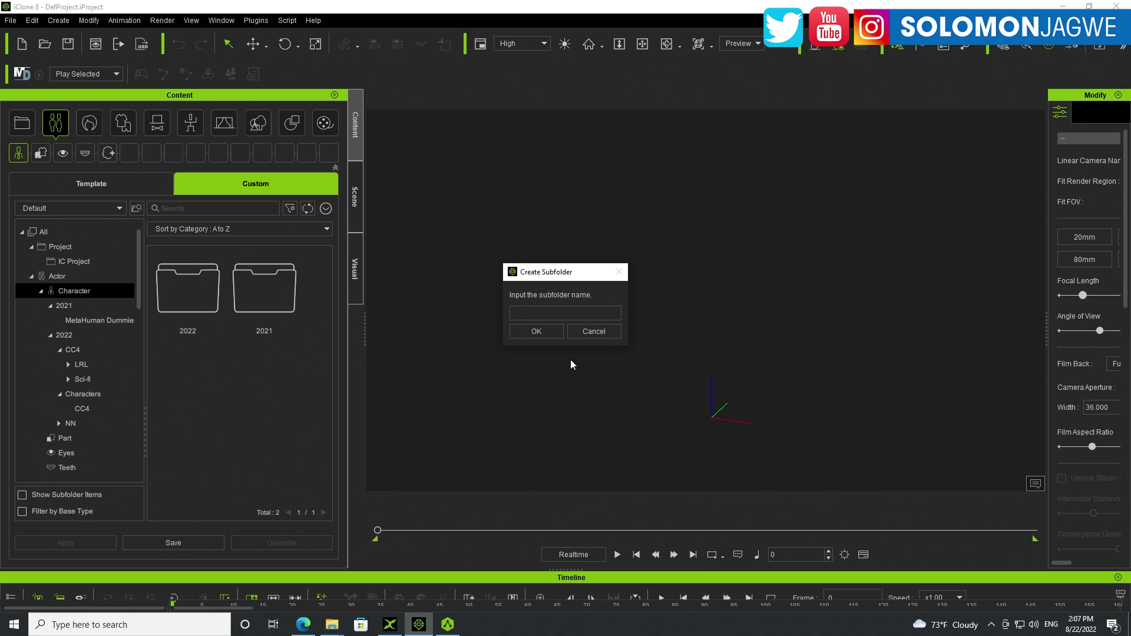
pyautogui.write('Accun')
pyautogui.write('g')
pyautogui.press('Return')
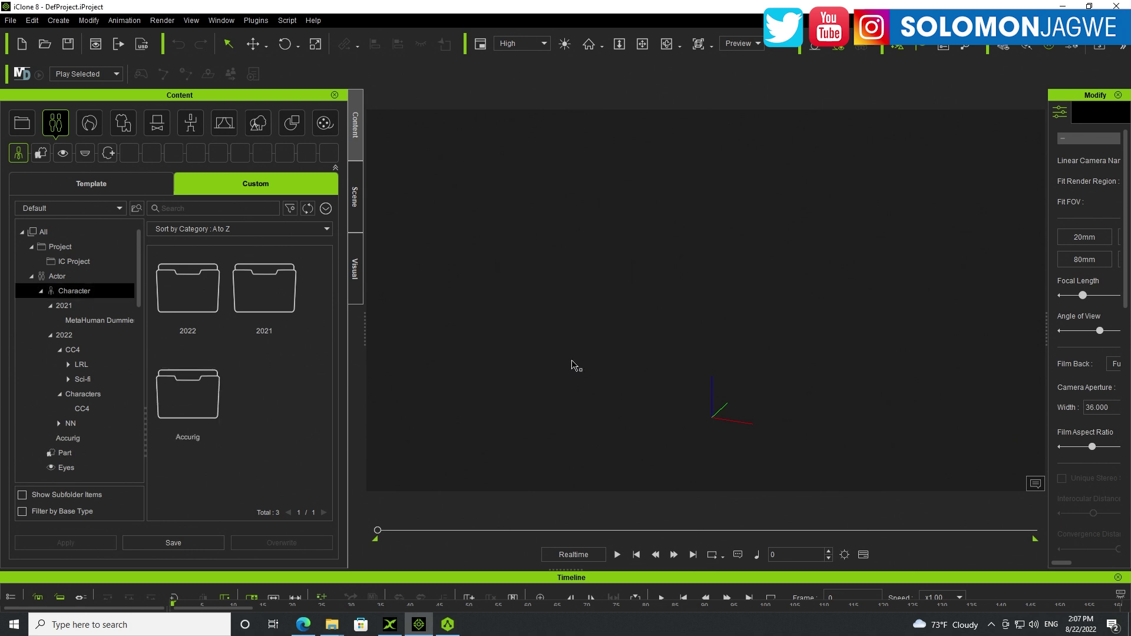
# - Open the new Accurig subfolder in File Explorer and bring up the Downloads folder window
pyautogui.doubleClick(200, 390)
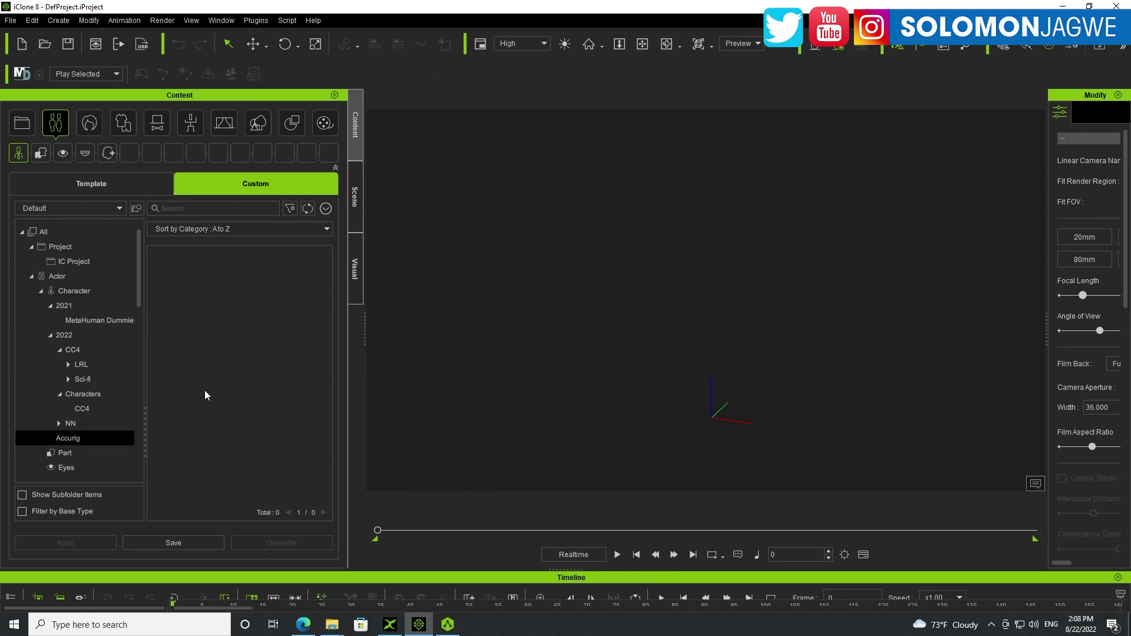
pyautogui.rightClick(216, 388)
pyautogui.click(249, 412)
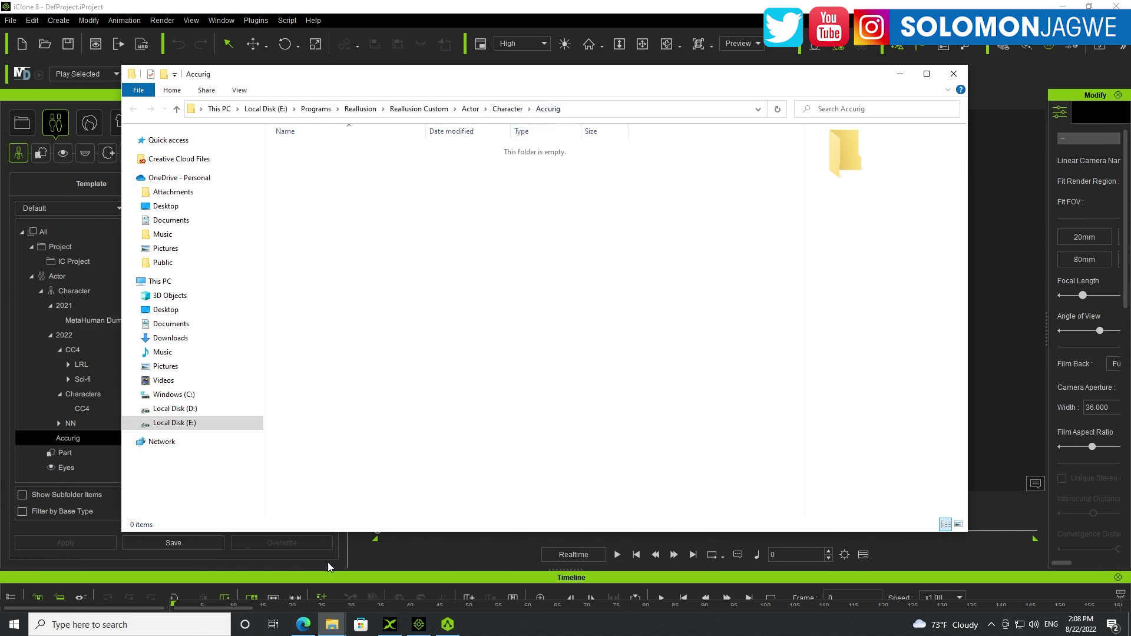
pyautogui.moveTo(334, 625)
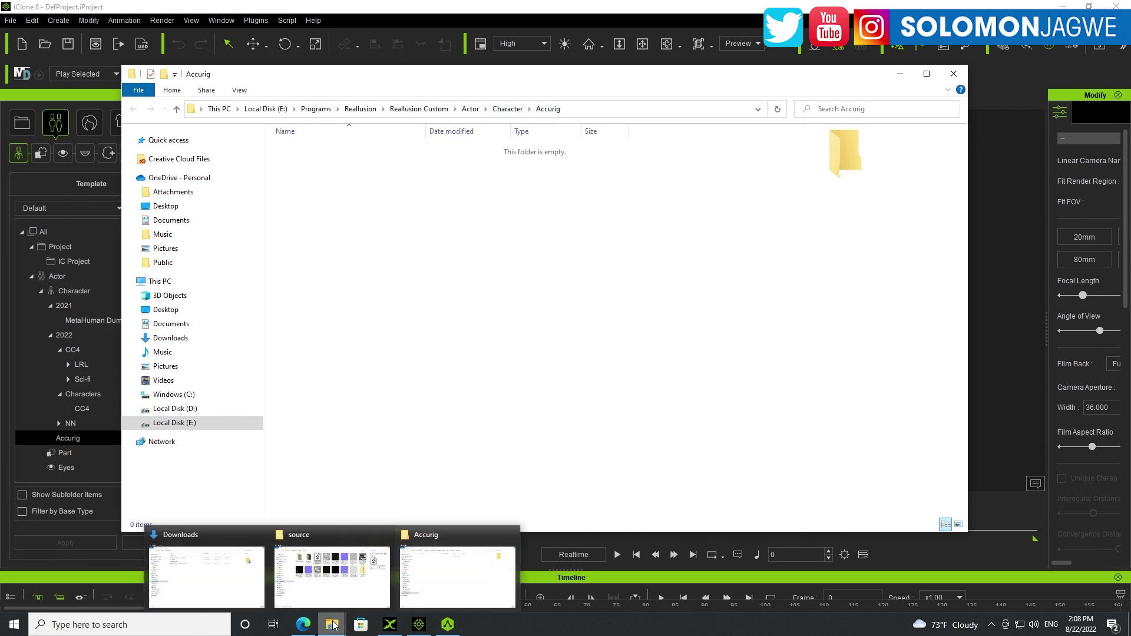
pyautogui.click(197, 540)
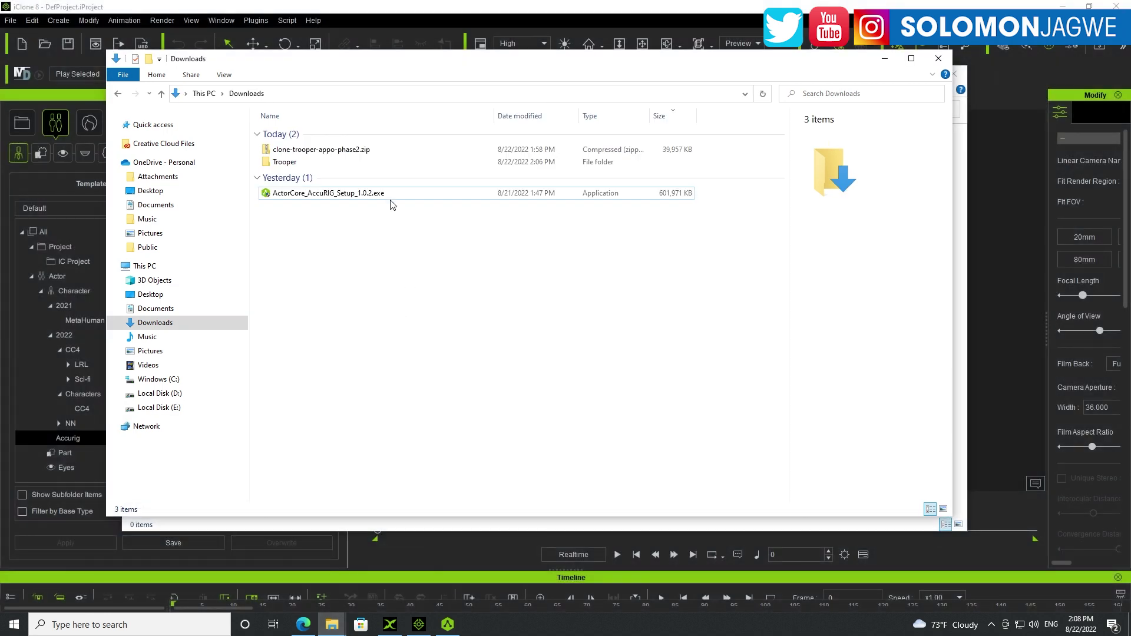
# - Copy Clone Trooper (Phase2) [Rigged].iAvatar from Trooper\Export into the Accurig folder, and return to iClone 8
pyautogui.doubleClick(285, 162)
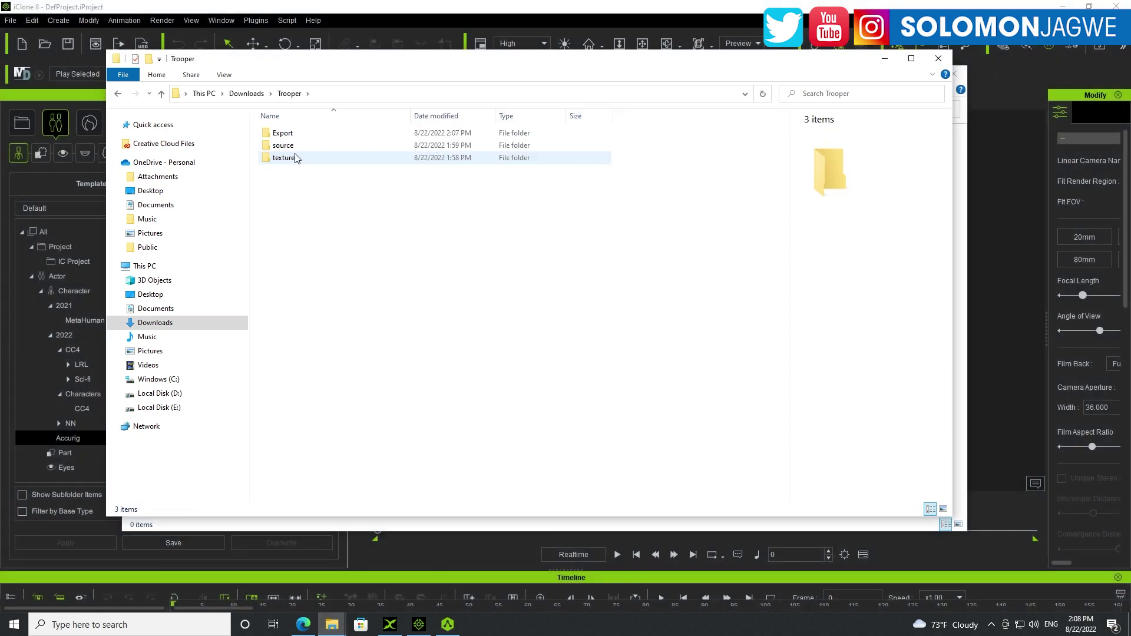
pyautogui.doubleClick(285, 134)
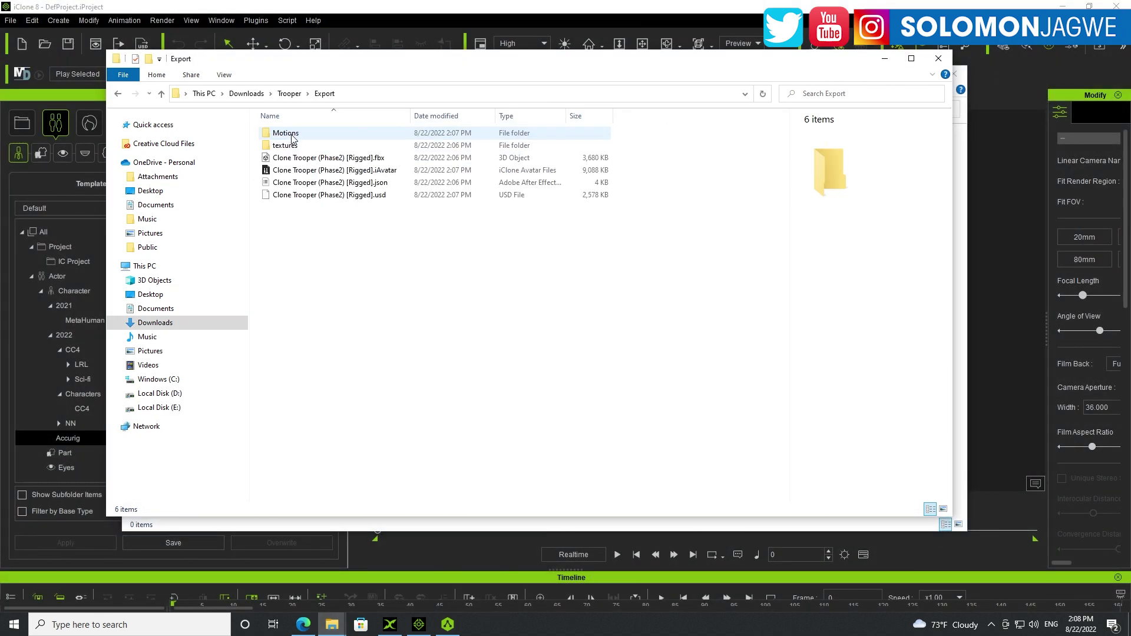
pyautogui.click(308, 173)
pyautogui.moveTo(362, 70); pyautogui.dragTo(397, 267)
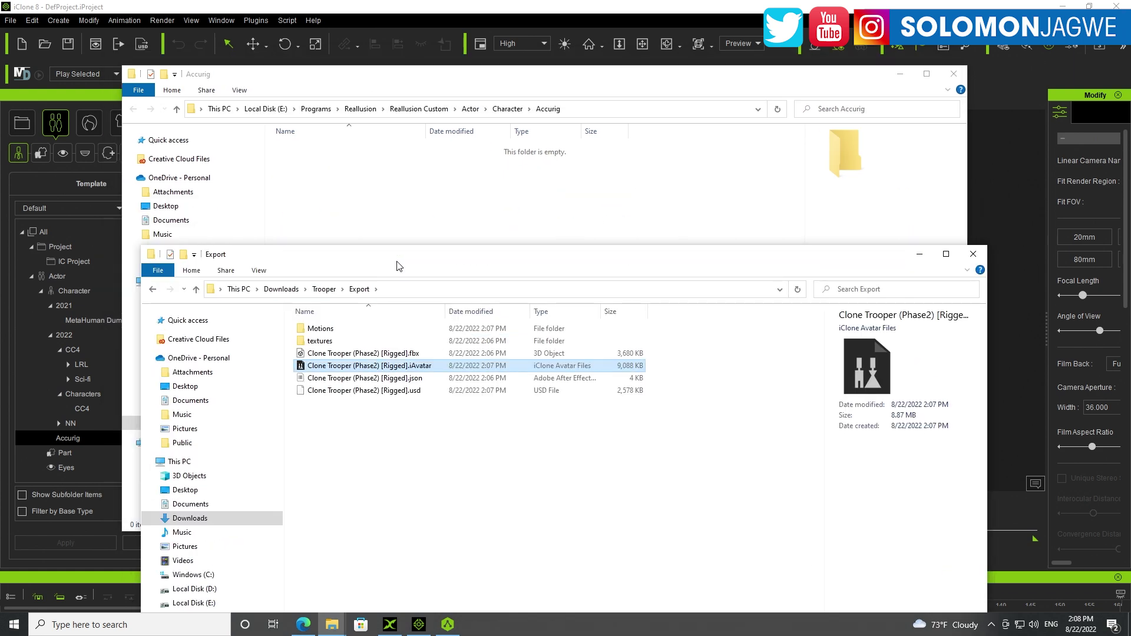
pyautogui.moveTo(379, 366); pyautogui.dragTo(449, 222)
pyautogui.click(522, 13)
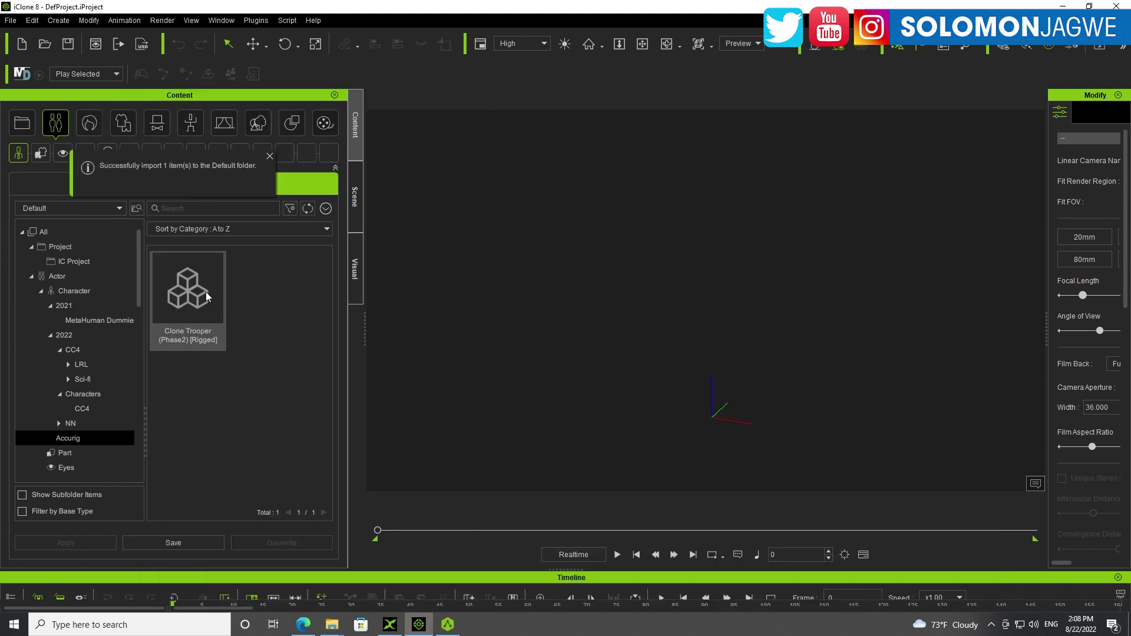
# - Load the Clone Trooper (Phase2) [Rigged] avatar from the custom Accurig folder into the scene
pyautogui.click(73, 423)
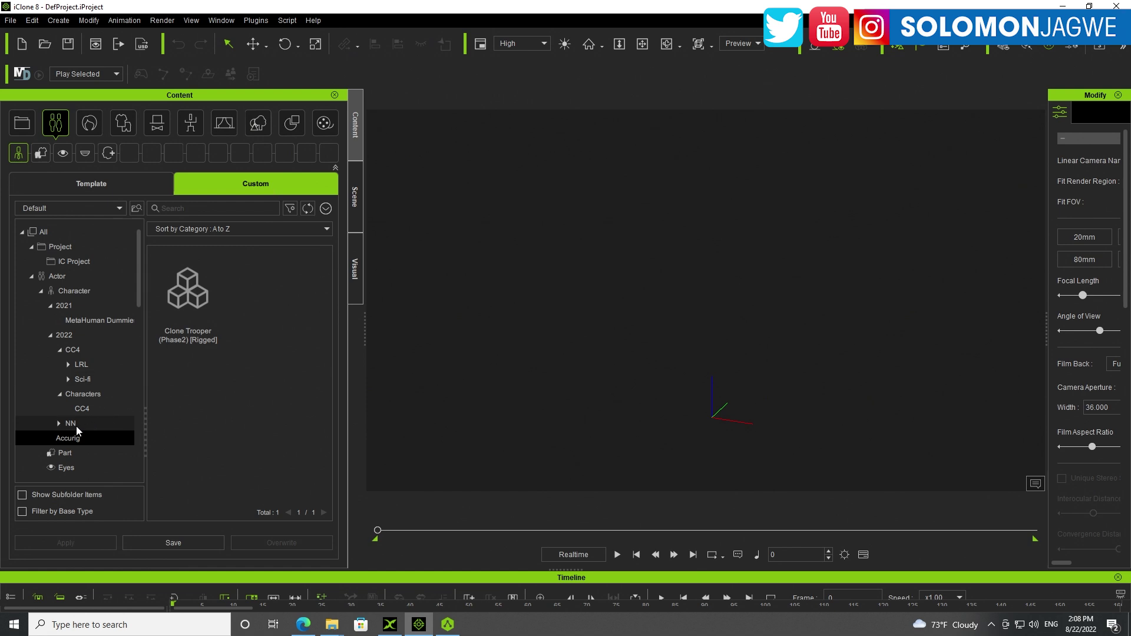
pyautogui.click(74, 439)
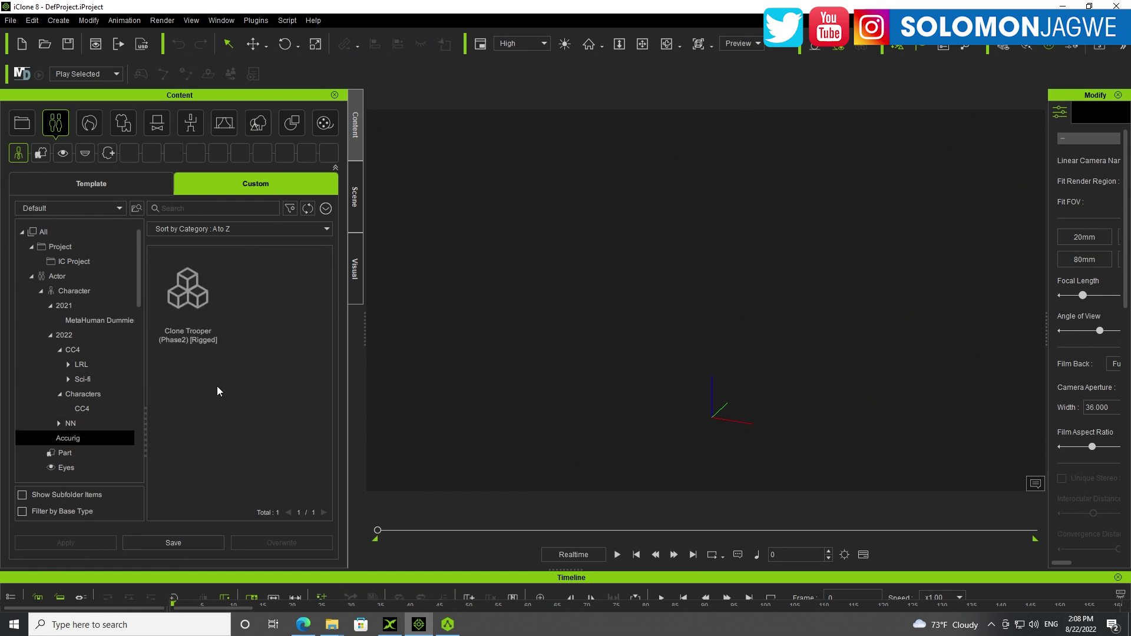
pyautogui.click(187, 299)
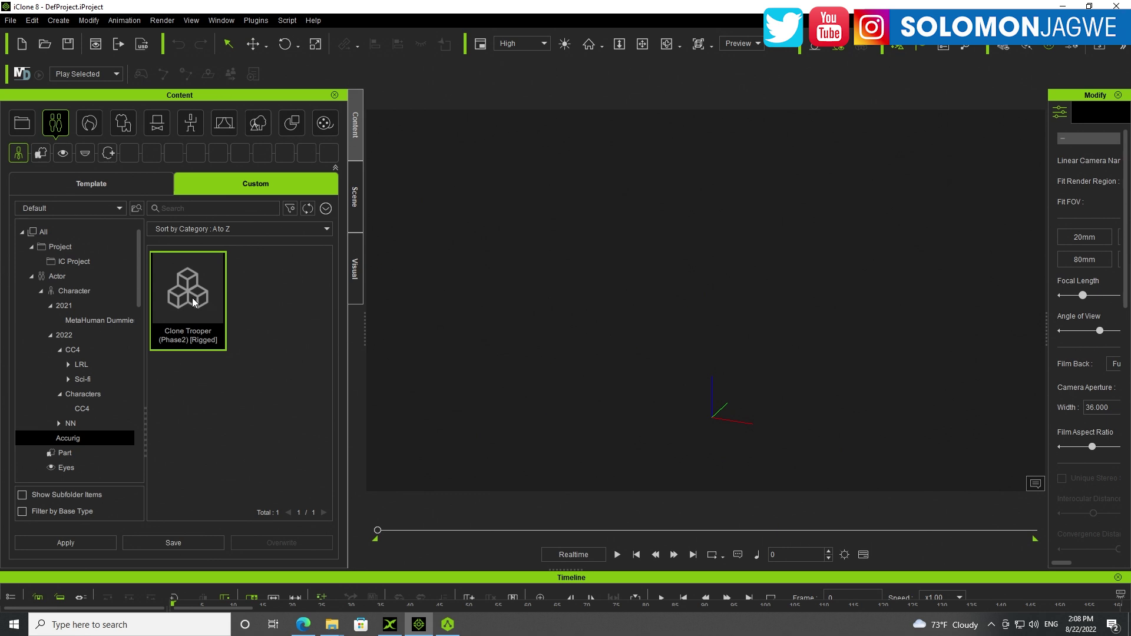
pyautogui.doubleClick(186, 298)
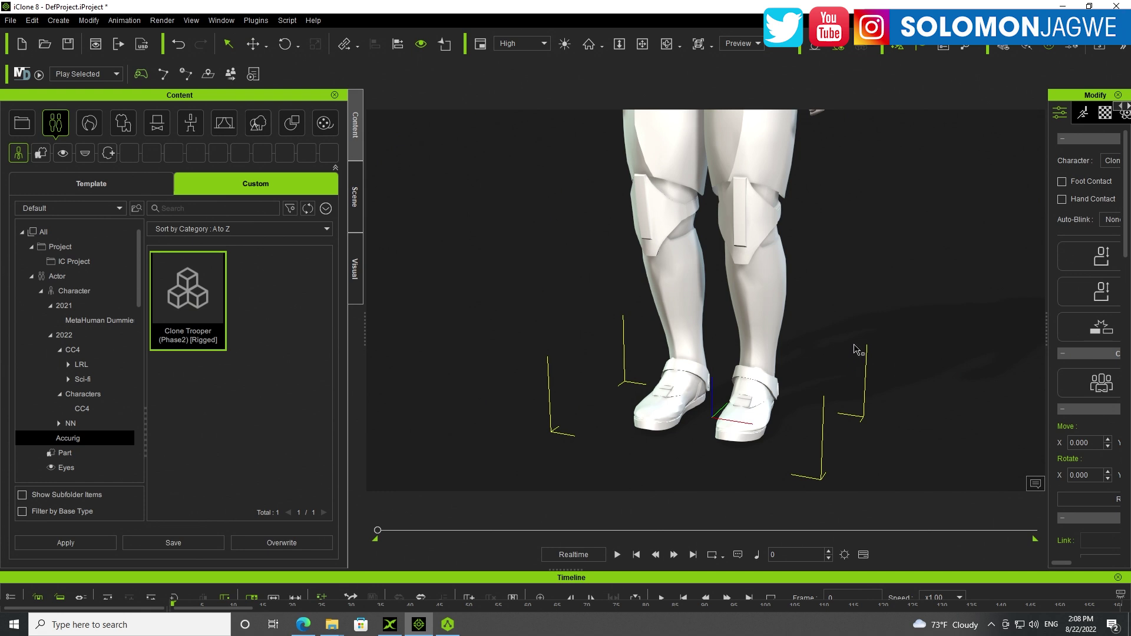
pyautogui.scroll(-5, 747, 352)
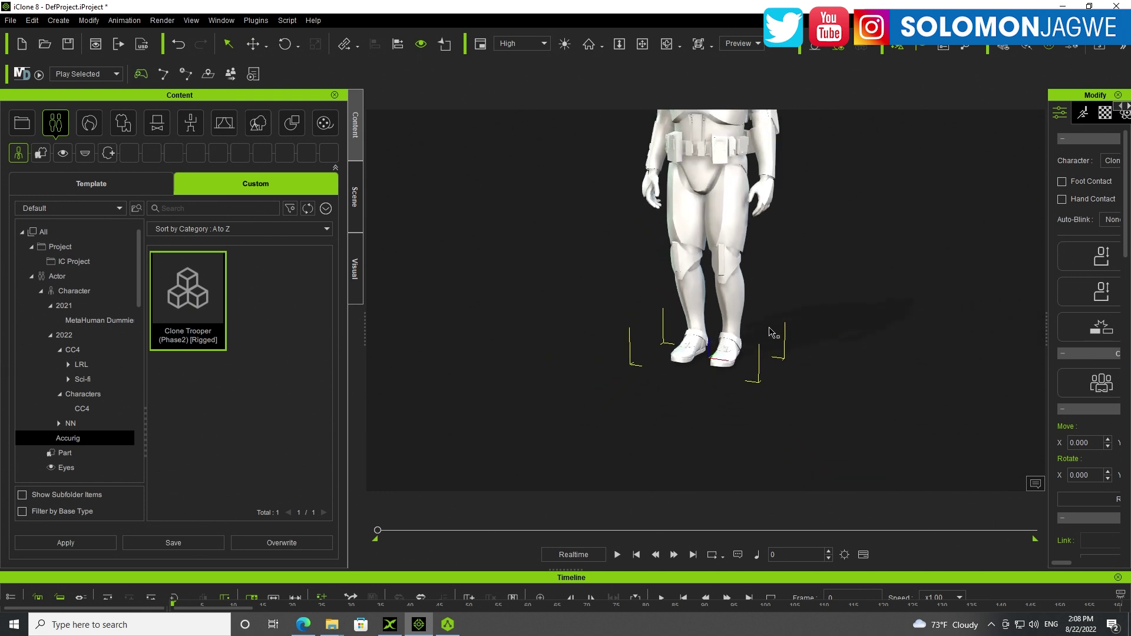
pyautogui.scroll(-3, 748, 281)
pyautogui.moveTo(747, 283); pyautogui.dragTo(716, 330, button='middle')
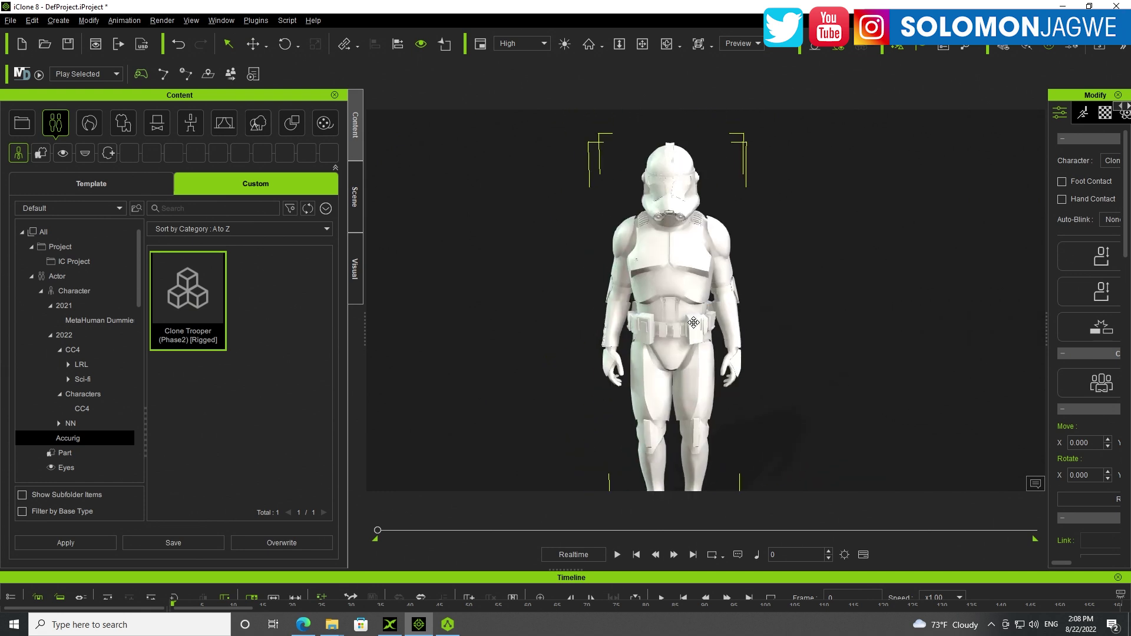
pyautogui.moveTo(716, 330); pyautogui.dragTo(772, 327, button='right')
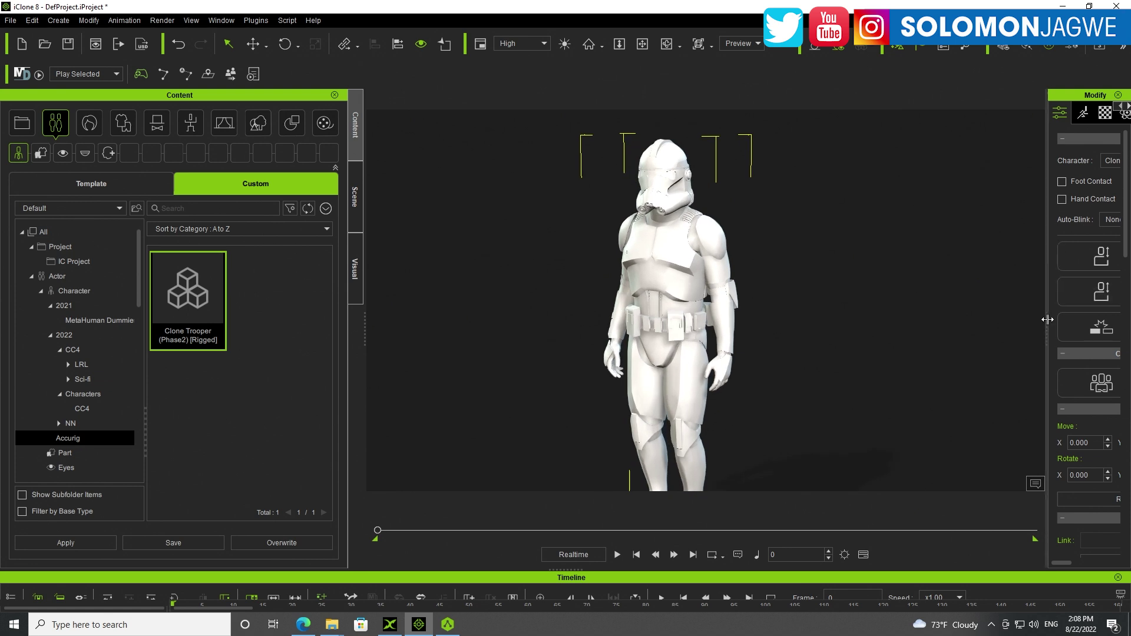
# - Widen the Modify panel and load Clone Trooper (Phase2)_Clone_P2_Armor_BaseColor.png as the Base Color of the Clone_P2_Armor material
pyautogui.moveTo(1048, 318); pyautogui.dragTo(864, 330)
pyautogui.click(919, 113)
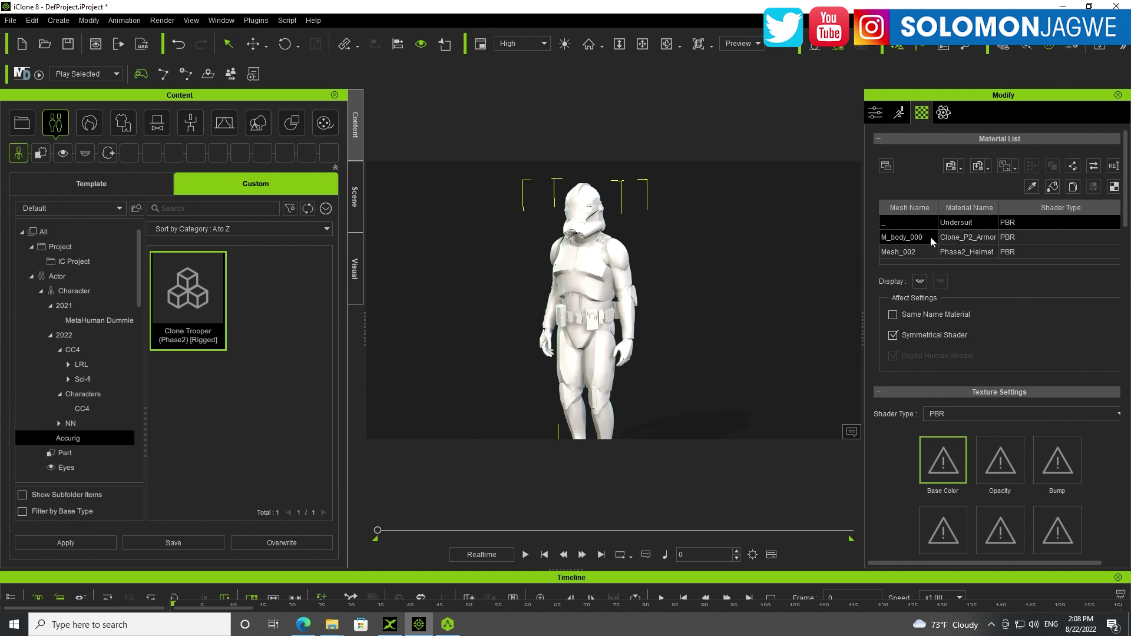
pyautogui.click(955, 240)
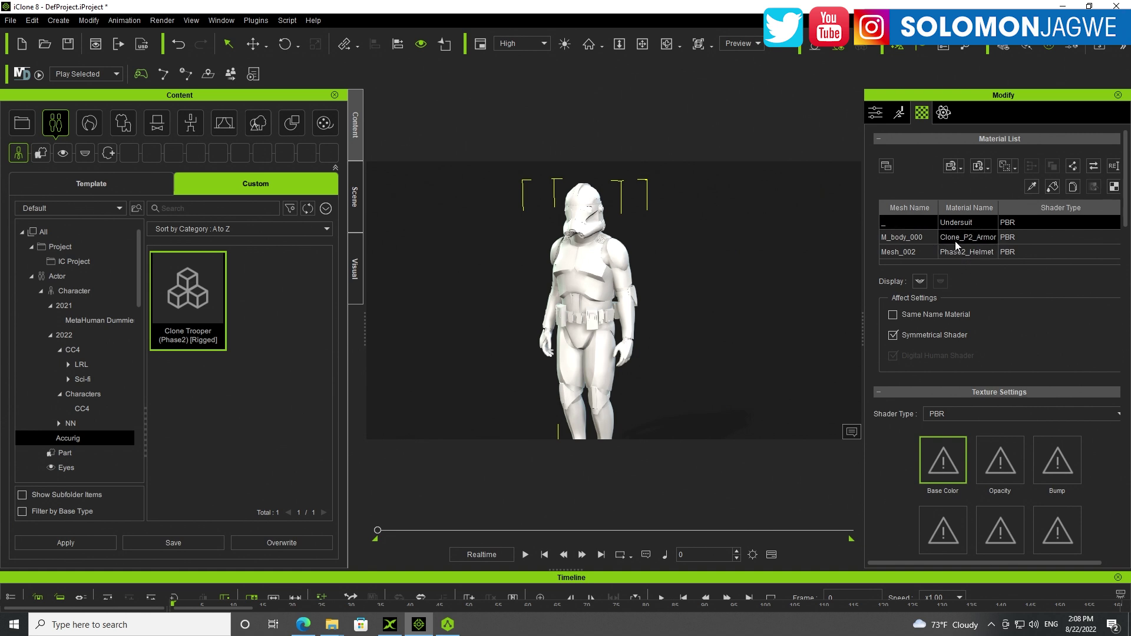
pyautogui.doubleClick(950, 465)
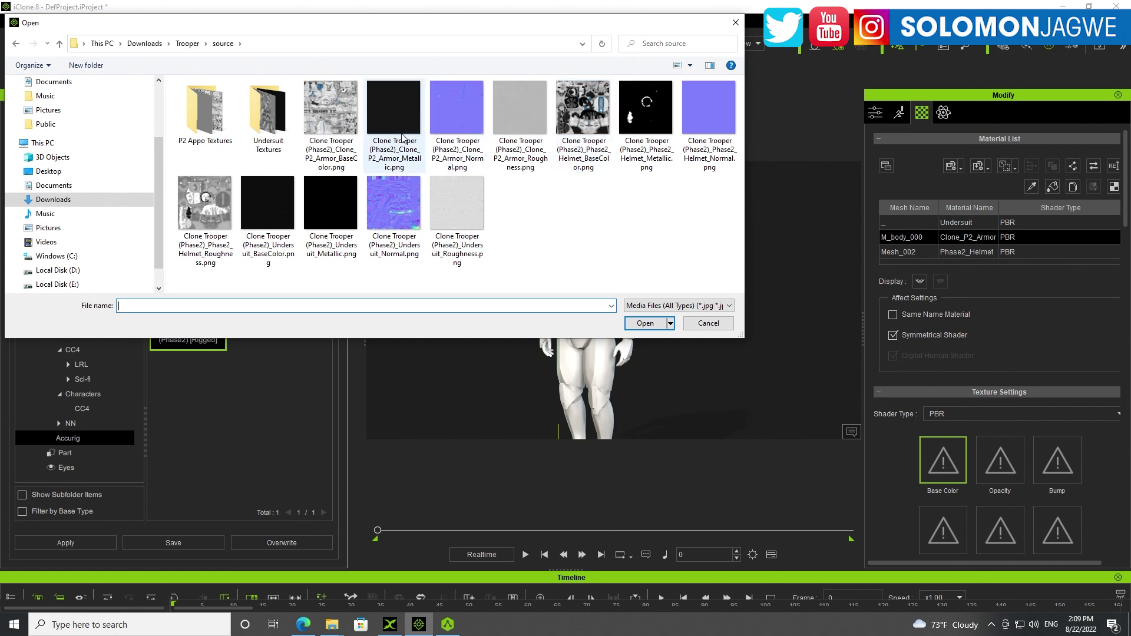
pyautogui.click(327, 116)
pyautogui.click(645, 325)
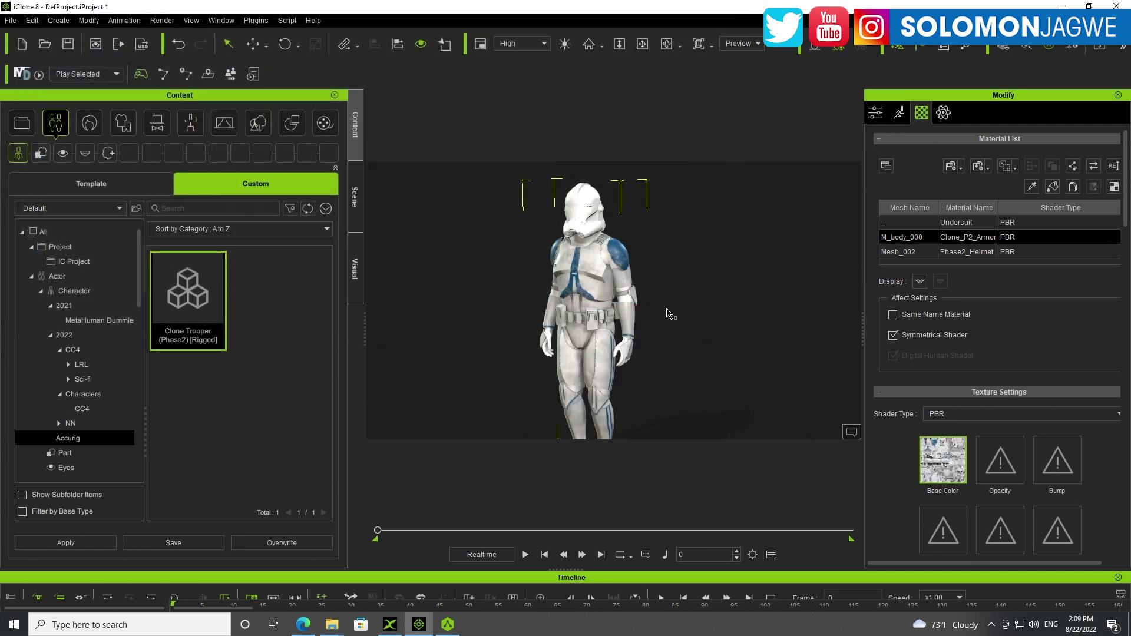
# - Load Clone Trooper (Phase2)_Phase2_Helmet_BaseColor.png as the Base Color of the trooper's Phase2_Helmet material
pyautogui.click(668, 294)
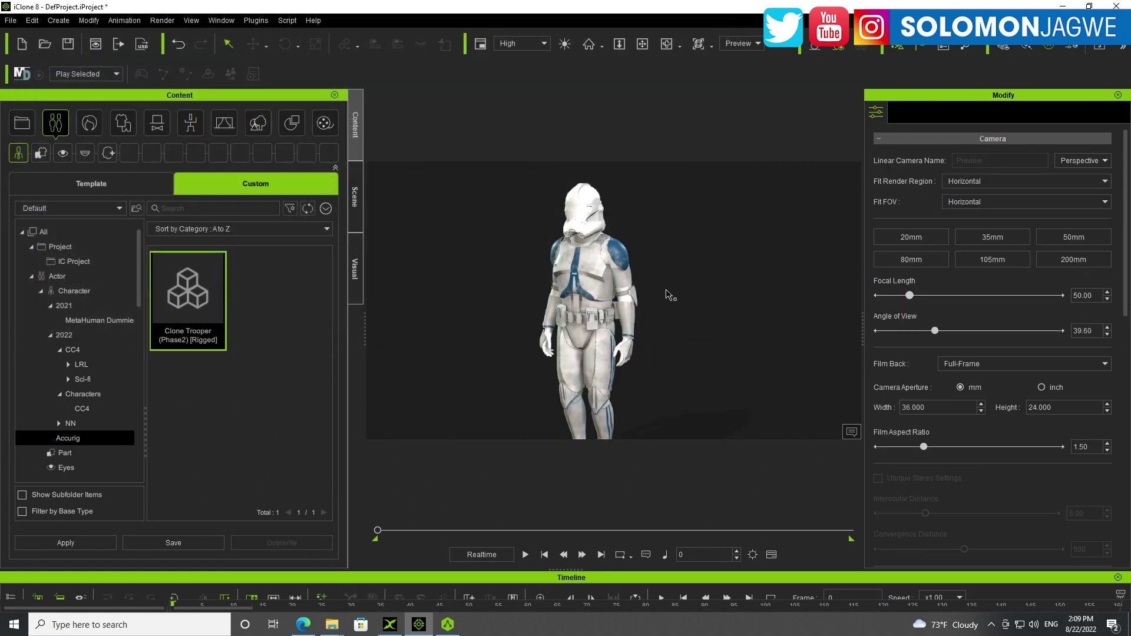
pyautogui.click(628, 267)
pyautogui.click(922, 113)
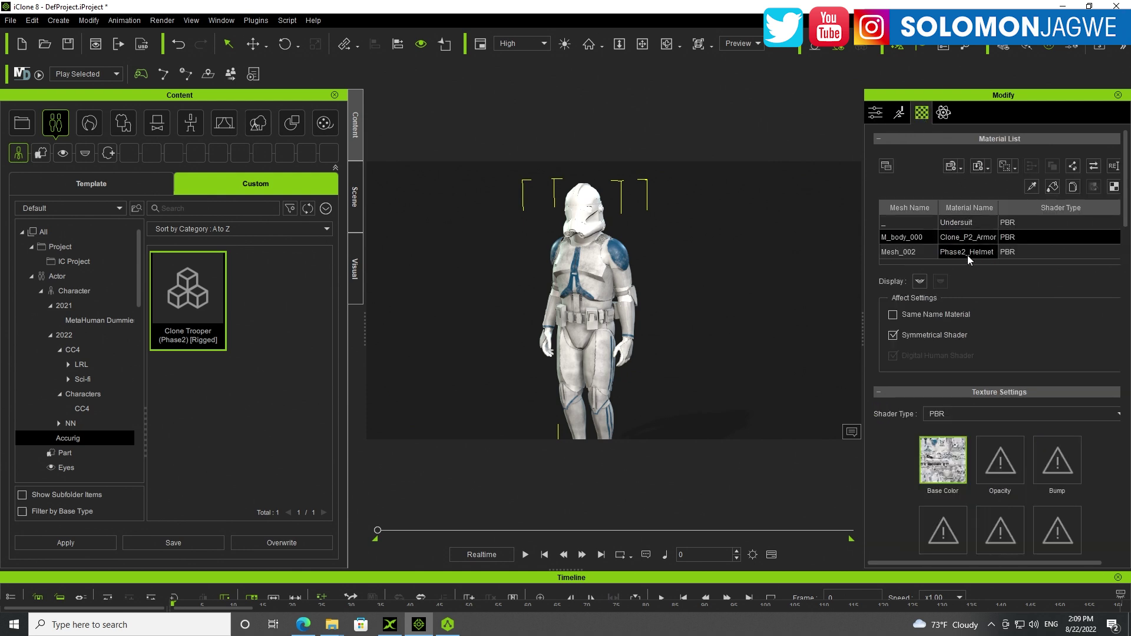
pyautogui.click(911, 251)
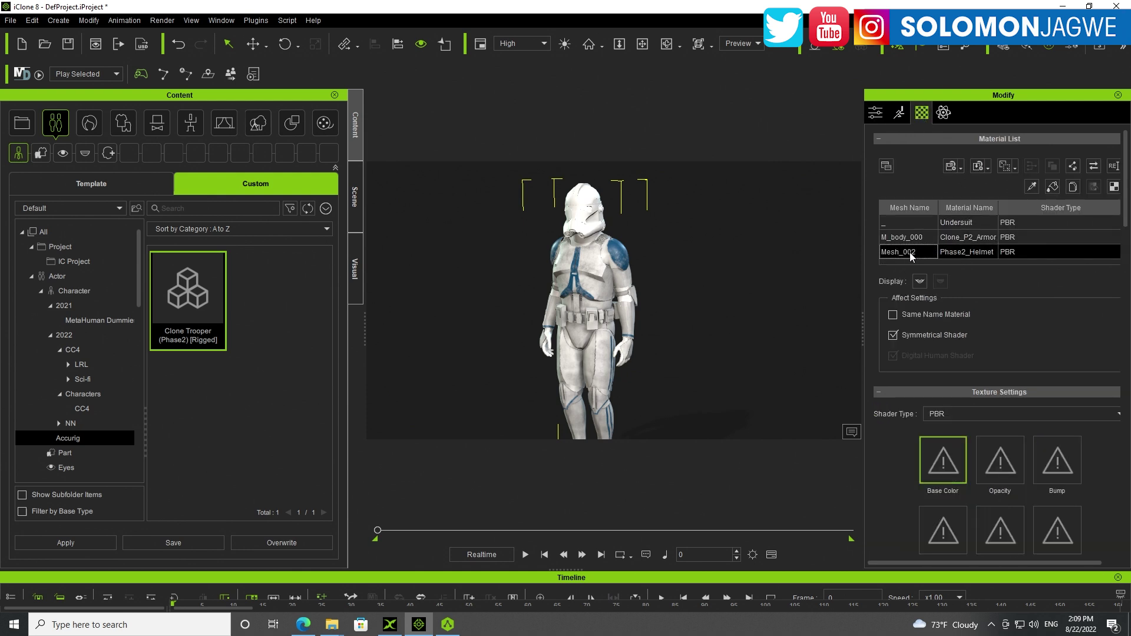
pyautogui.doubleClick(946, 459)
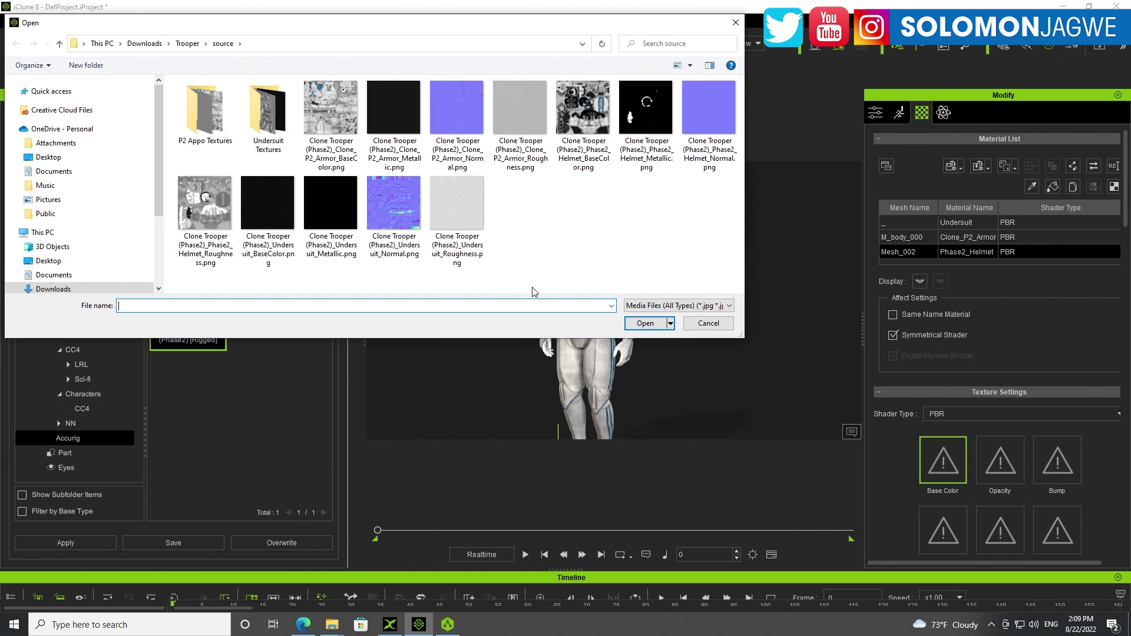
pyautogui.click(593, 124)
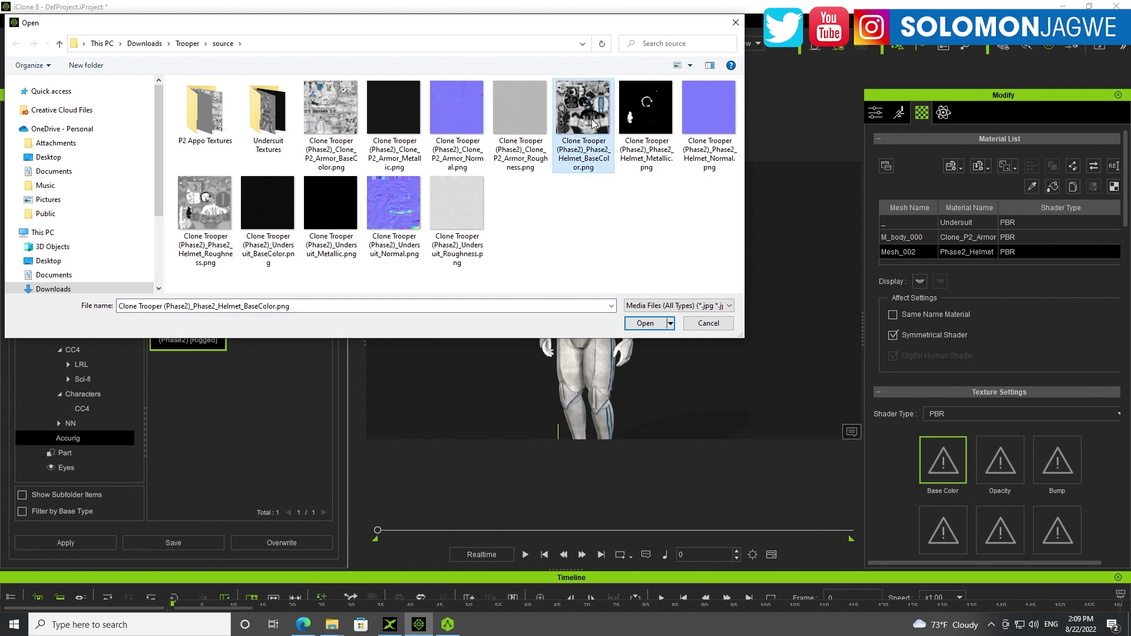
pyautogui.click(645, 323)
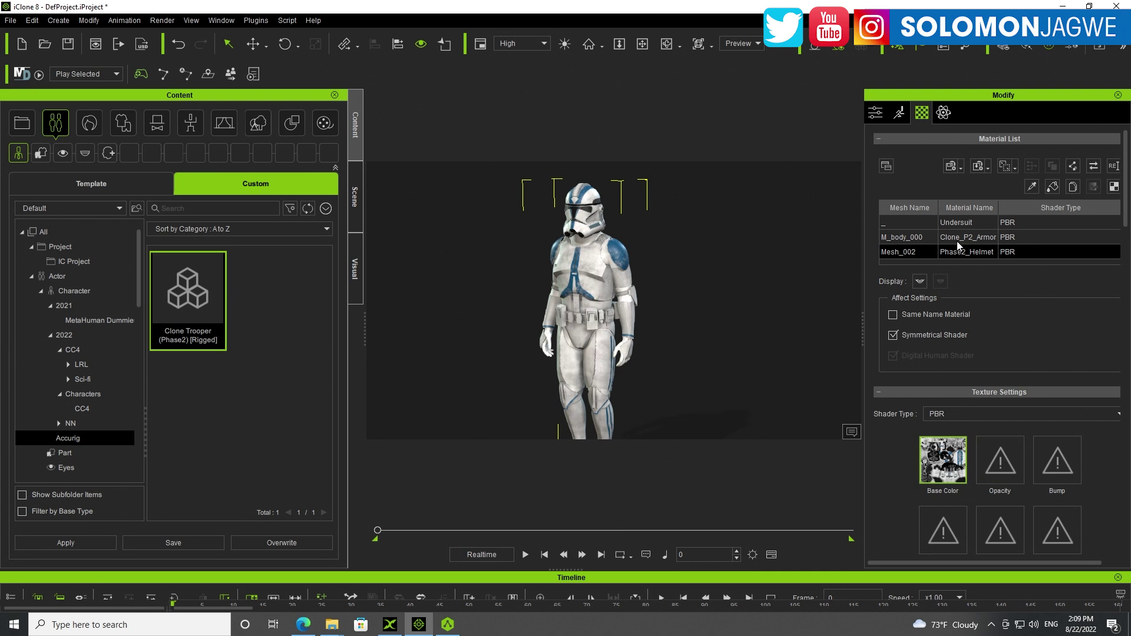
# - Load Clone Trooper (Phase2)_Undersuit_BaseColor.png from the Undersuit Textures folder as the Base Color of the Undersuit material
pyautogui.click(954, 222)
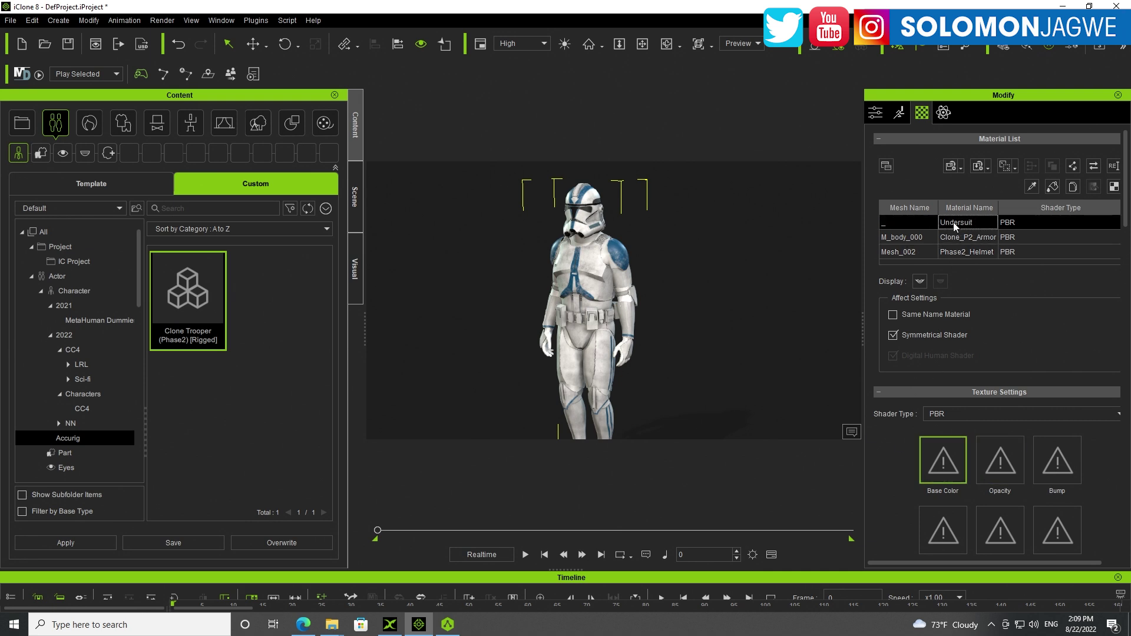
pyautogui.doubleClick(945, 464)
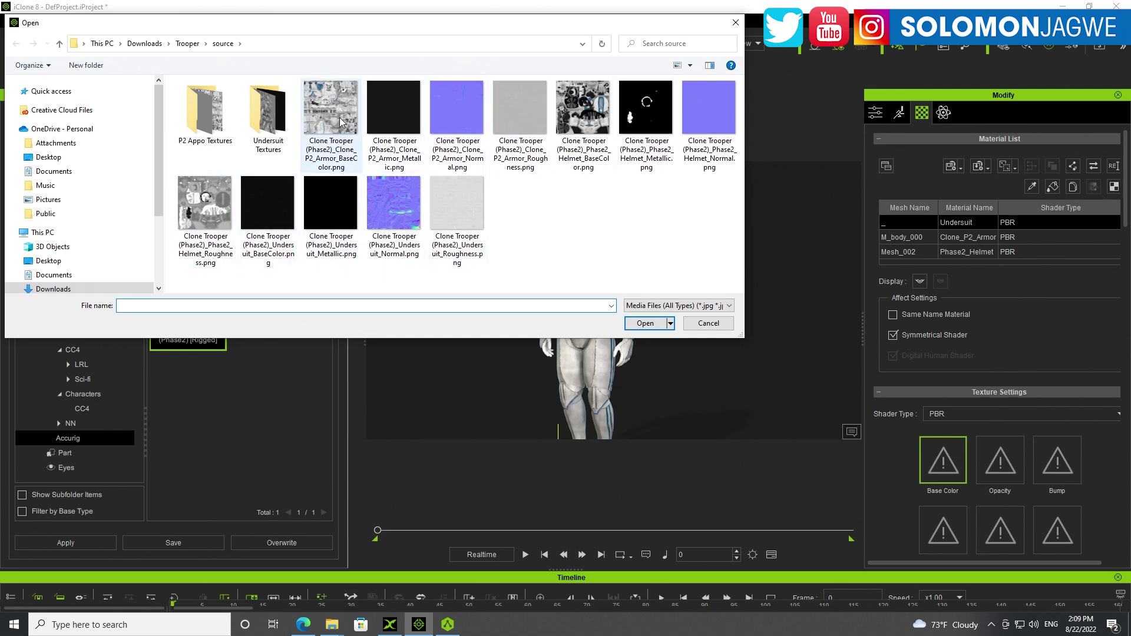
pyautogui.doubleClick(268, 115)
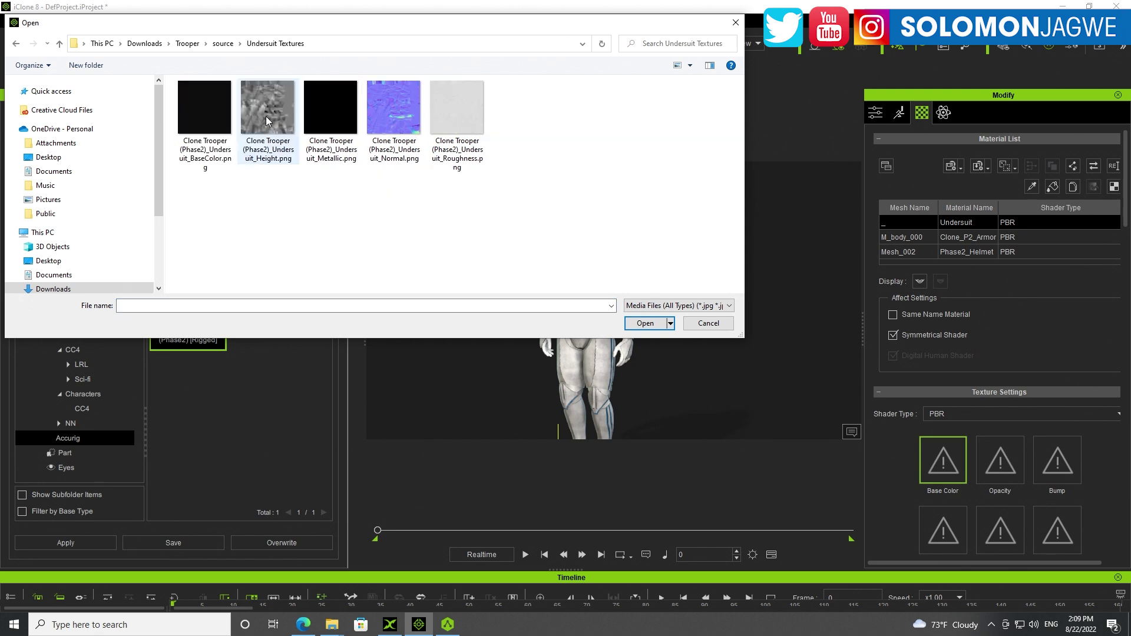
pyautogui.click(208, 122)
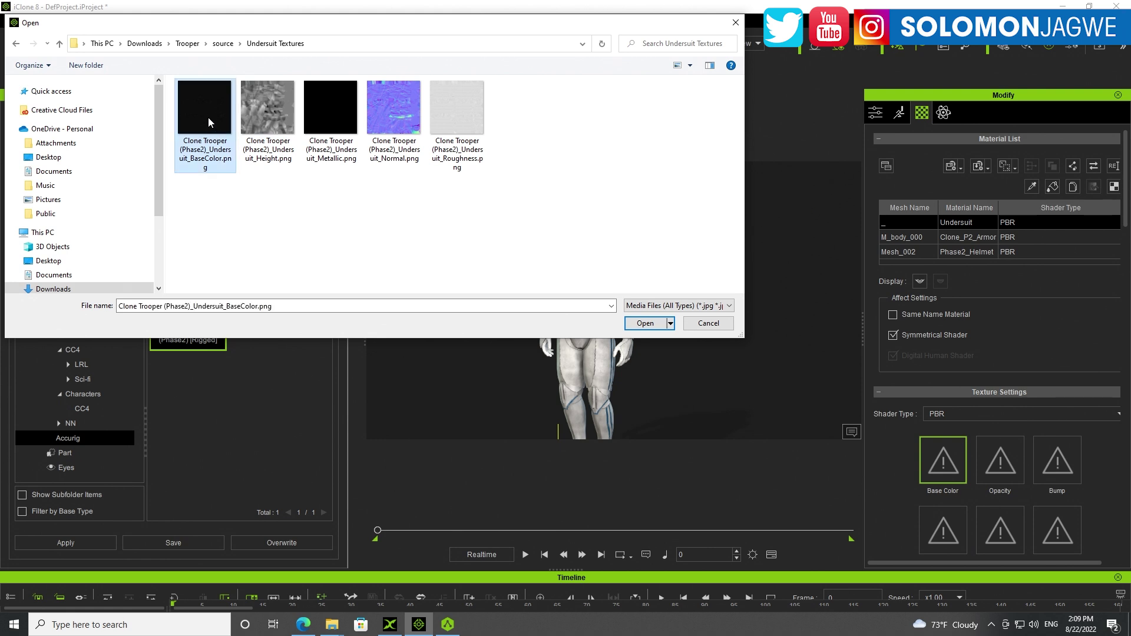
pyautogui.click(657, 324)
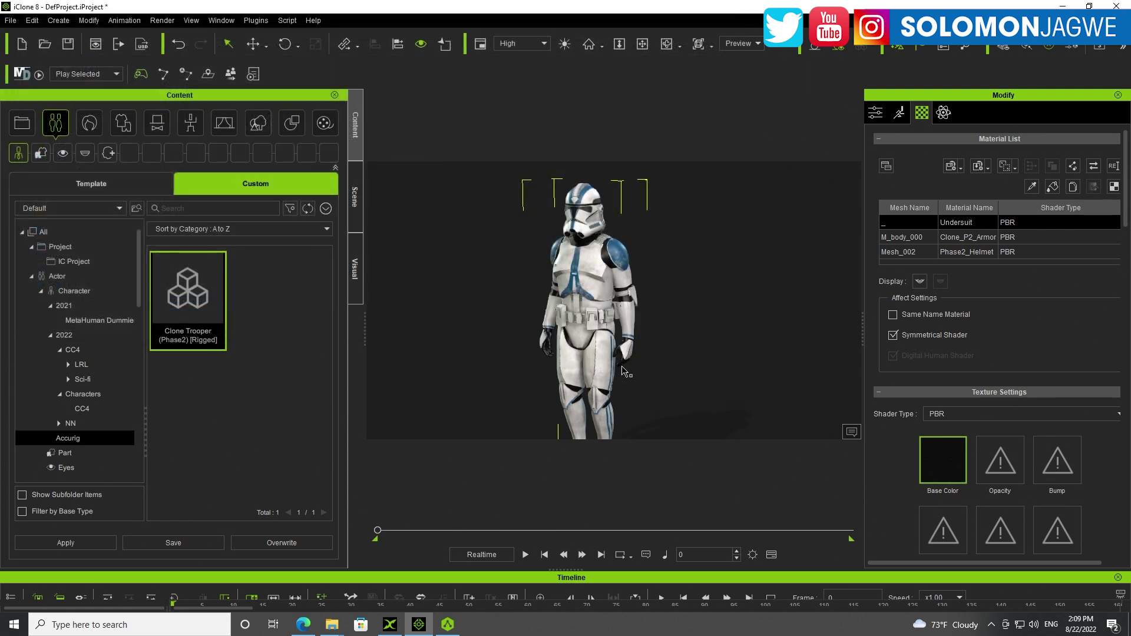
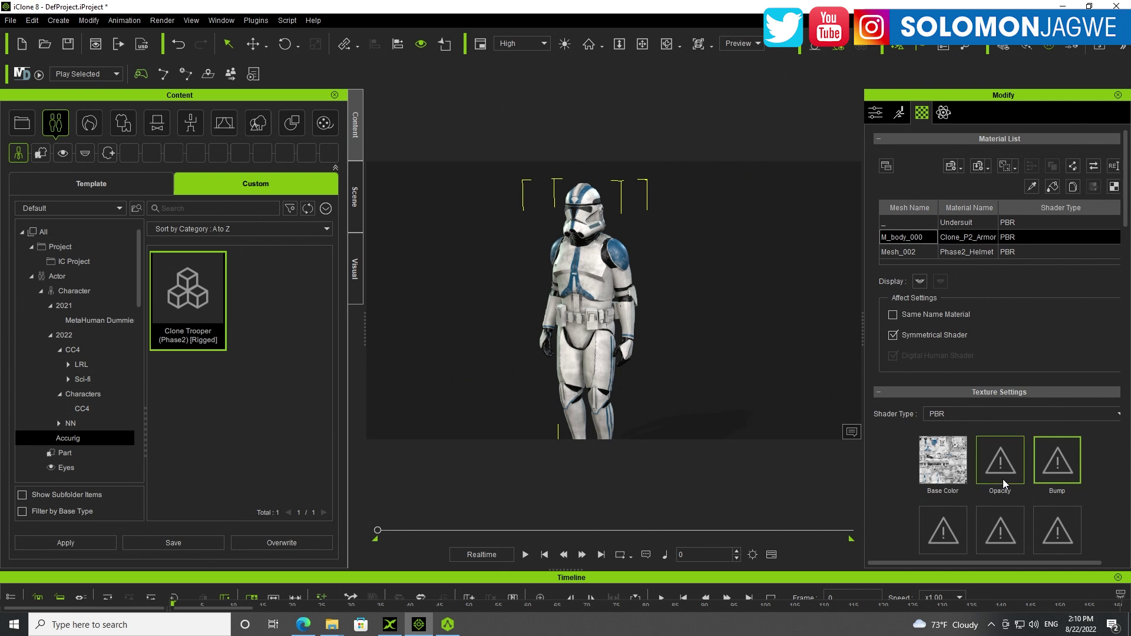
# - Load Clone Trooper (Phase2)_Clone_P2_Armor_Normal.png from the source folder into the Clone_P2_Armor material's Bump channel as a Normal map
pyautogui.doubleClick(1057, 460)
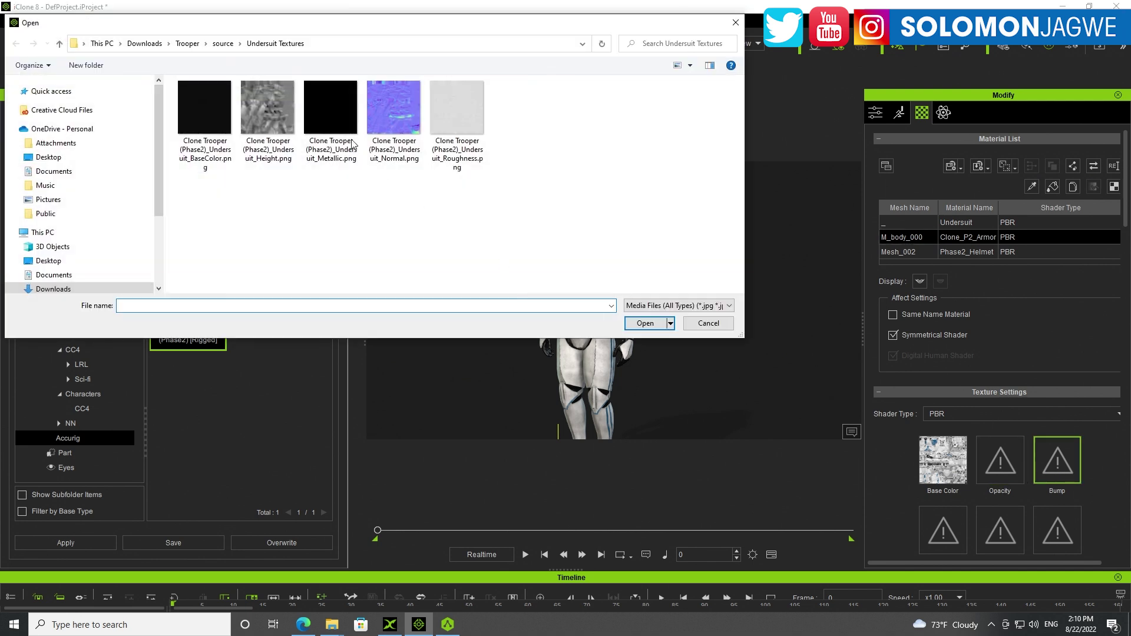
pyautogui.click(223, 44)
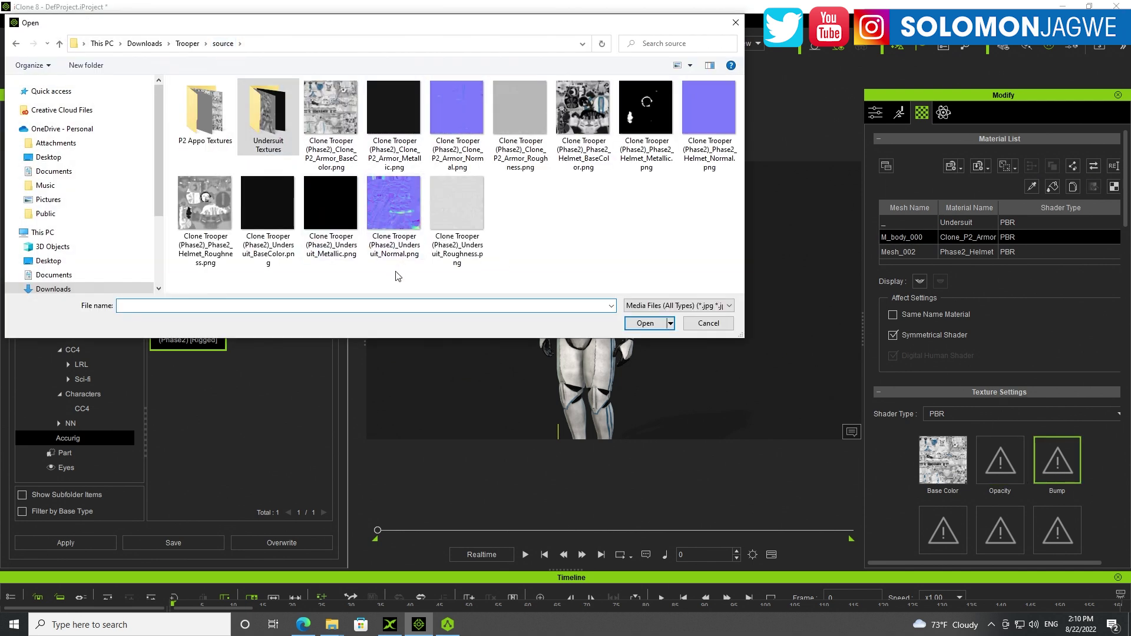
pyautogui.click(467, 133)
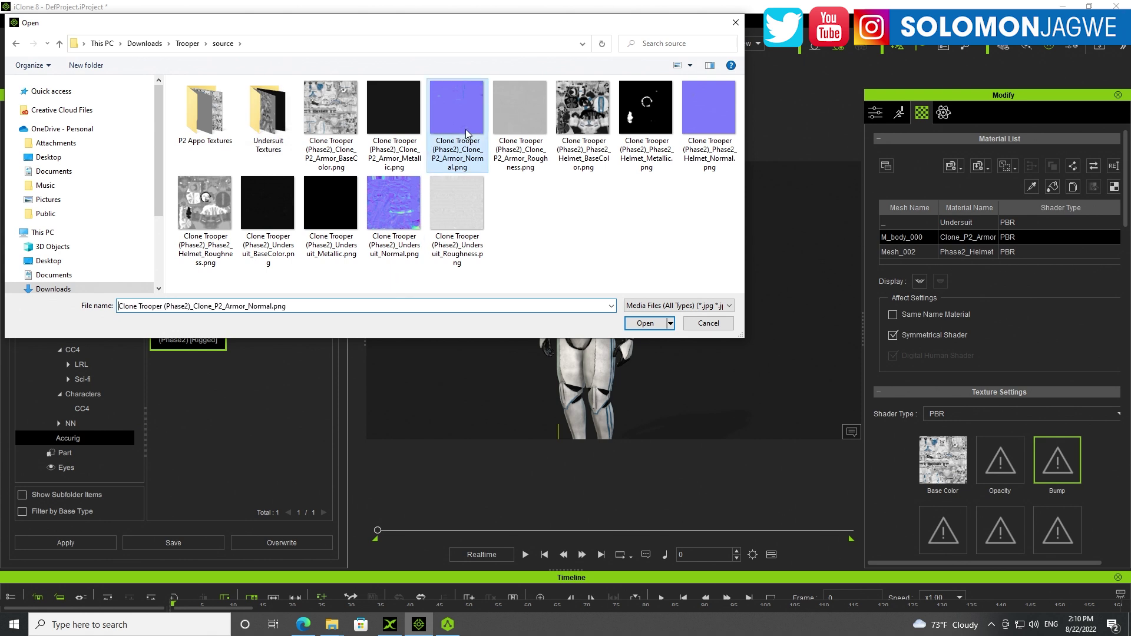
pyautogui.click(648, 323)
pyautogui.click(513, 325)
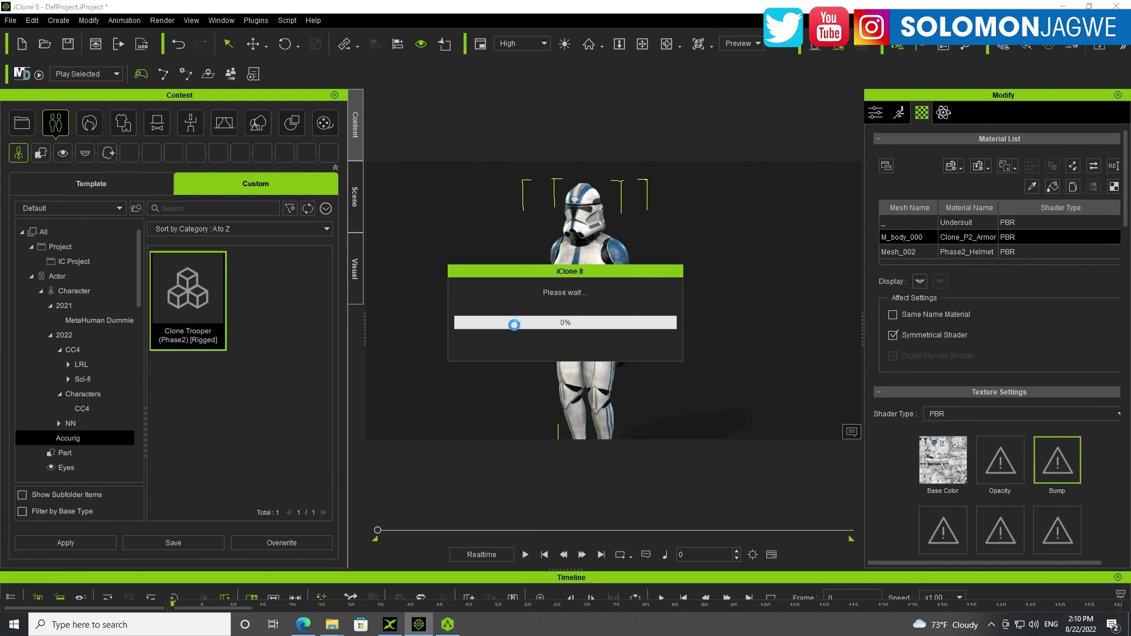
# - Load Clone Trooper (Phase2)_Phase2_Helmet_Normal.png into the Phase2_Helmet material's Bump channel as a Normal map
pyautogui.click(908, 253)
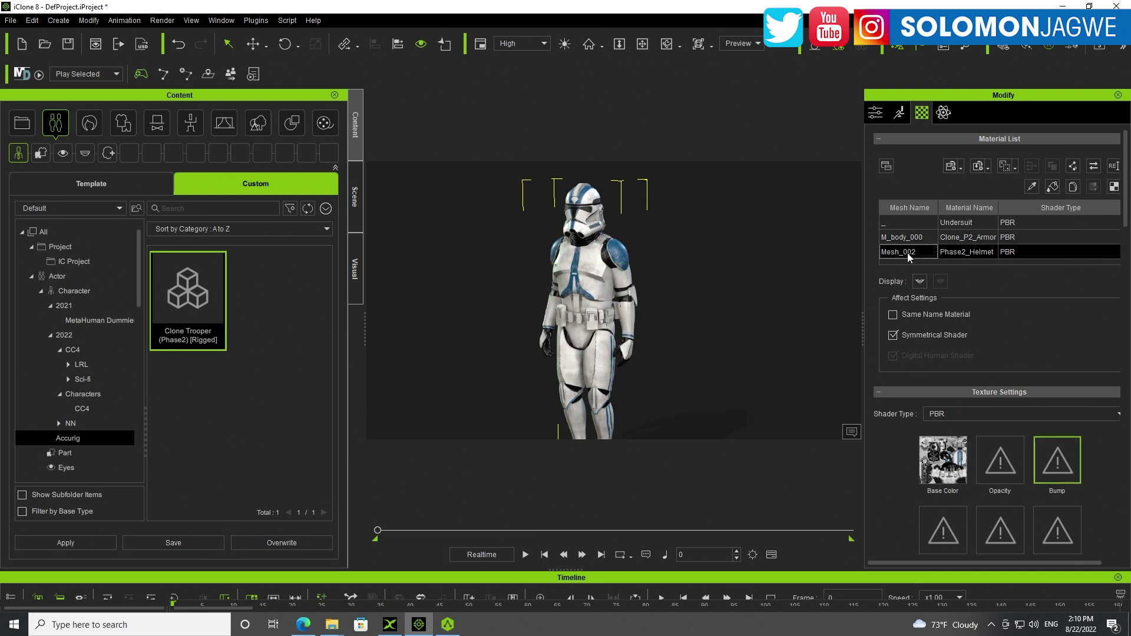
pyautogui.doubleClick(1057, 460)
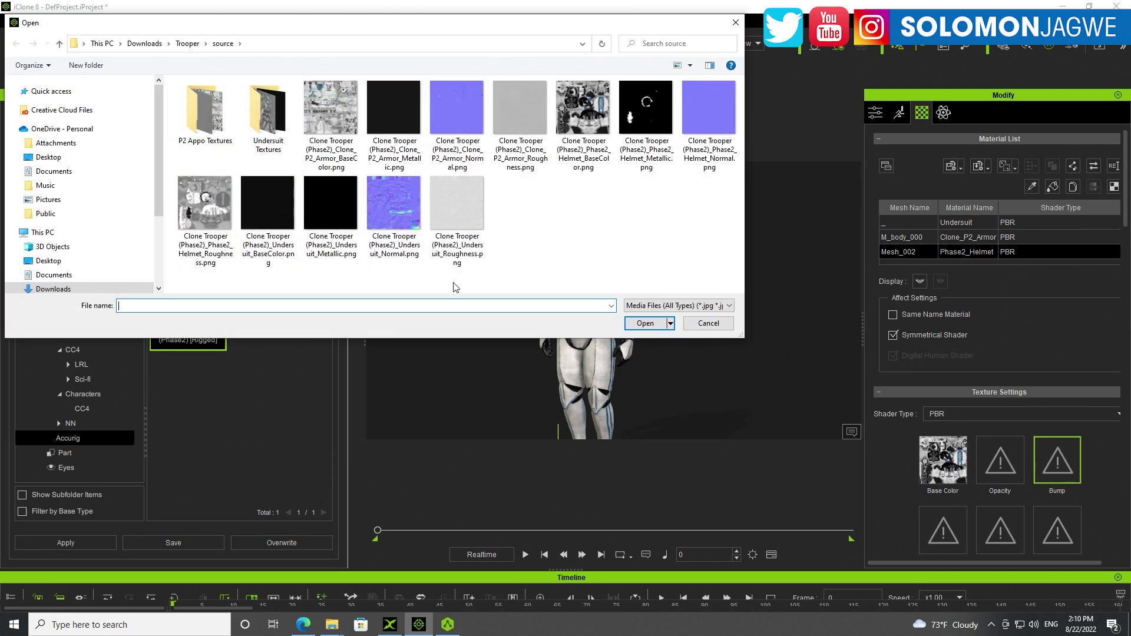
pyautogui.click(712, 121)
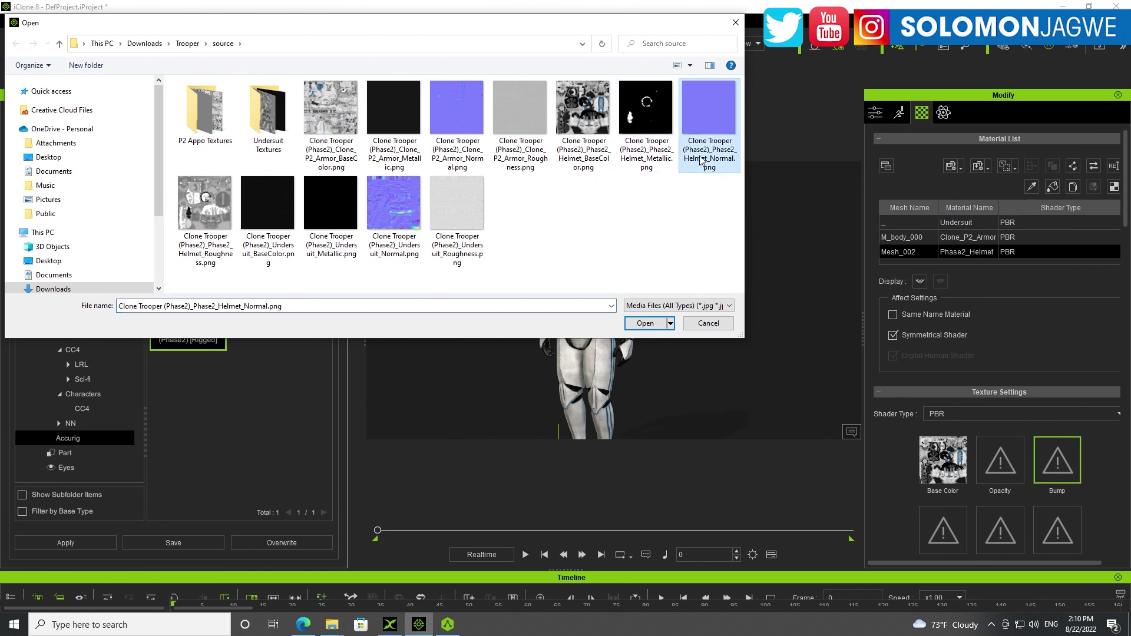
pyautogui.click(645, 323)
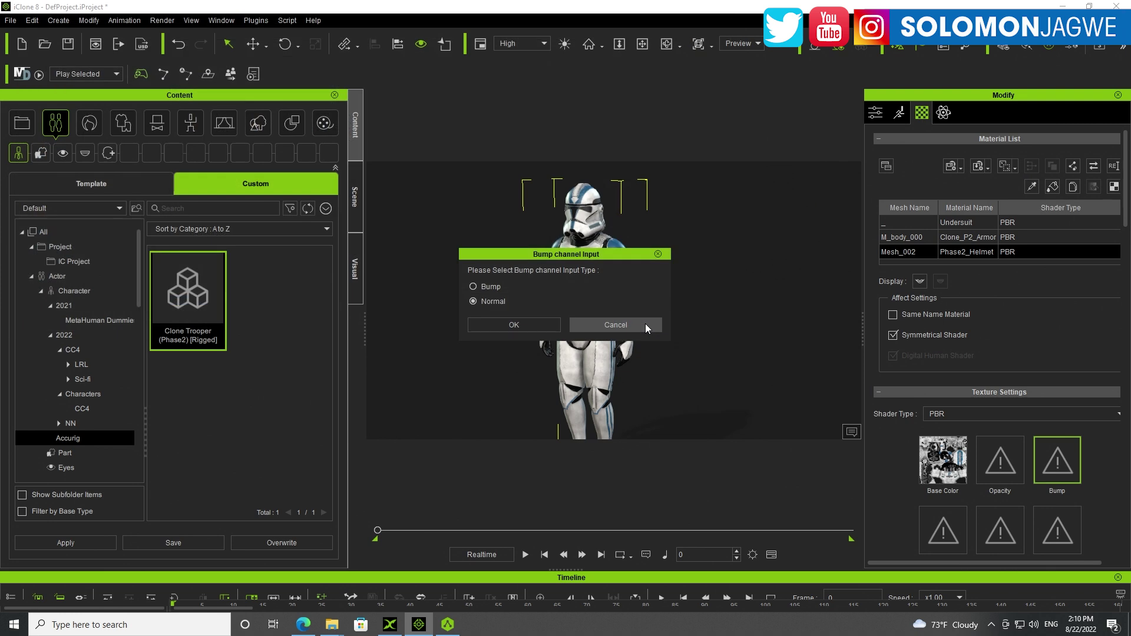
pyautogui.click(513, 324)
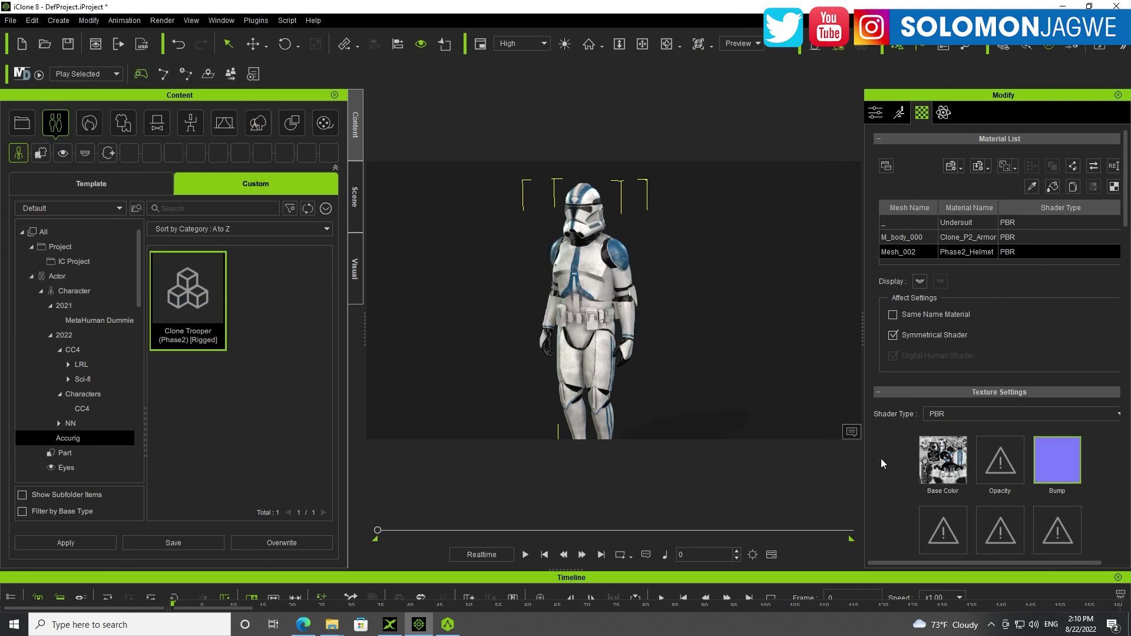
# - Load Clone Trooper (Phase2)_Phase2_Helmet_Metallic.png from the Trooper source folder into the Phase2_Helmet material's Metallic channel
pyautogui.scroll(-1, 1083, 477)
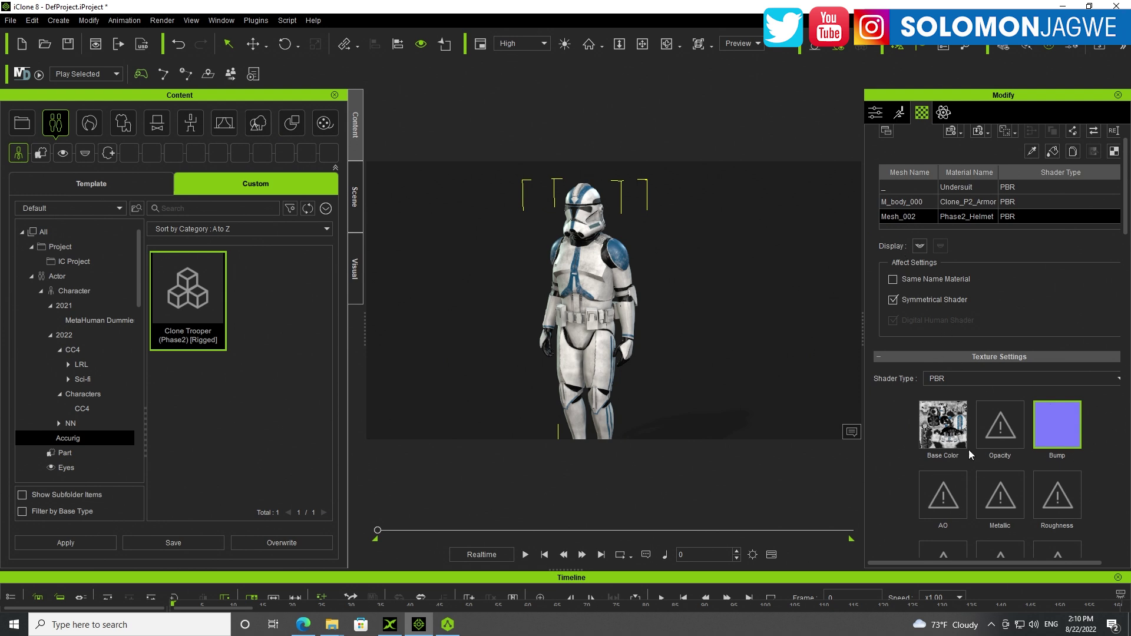
pyautogui.click(763, 394)
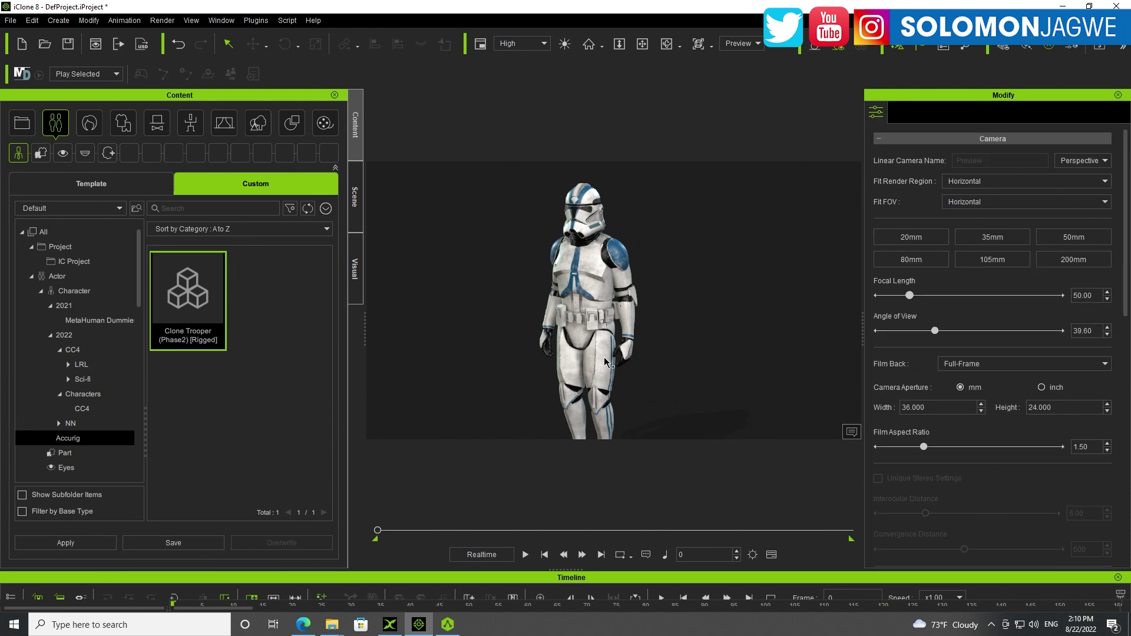
pyautogui.click(585, 317)
pyautogui.click(900, 113)
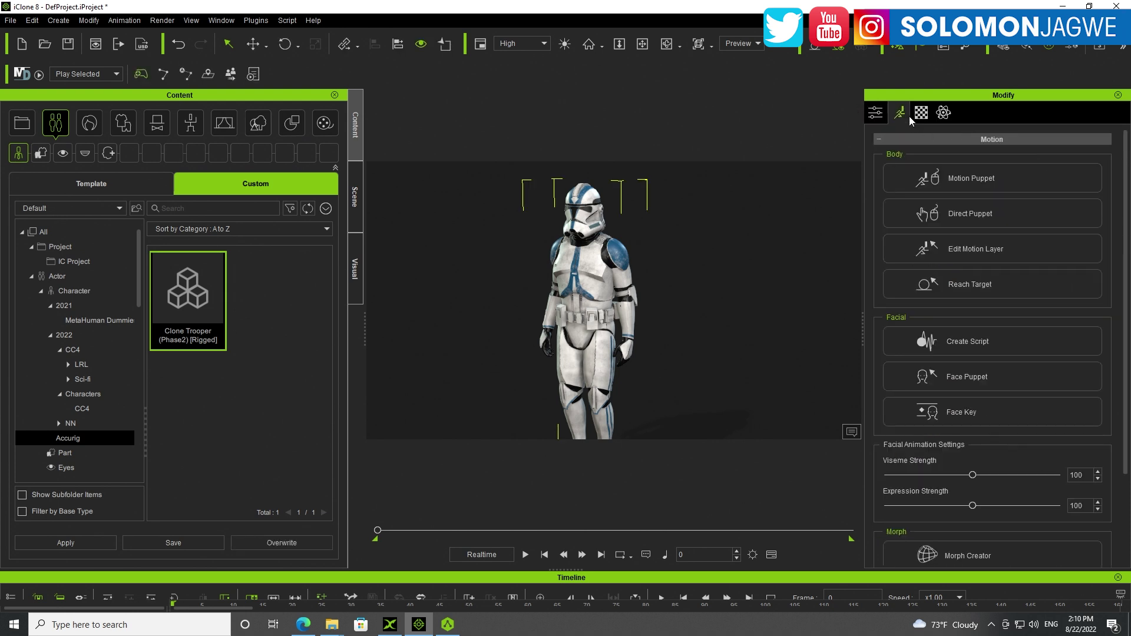
pyautogui.click(925, 116)
pyautogui.doubleClick(996, 326)
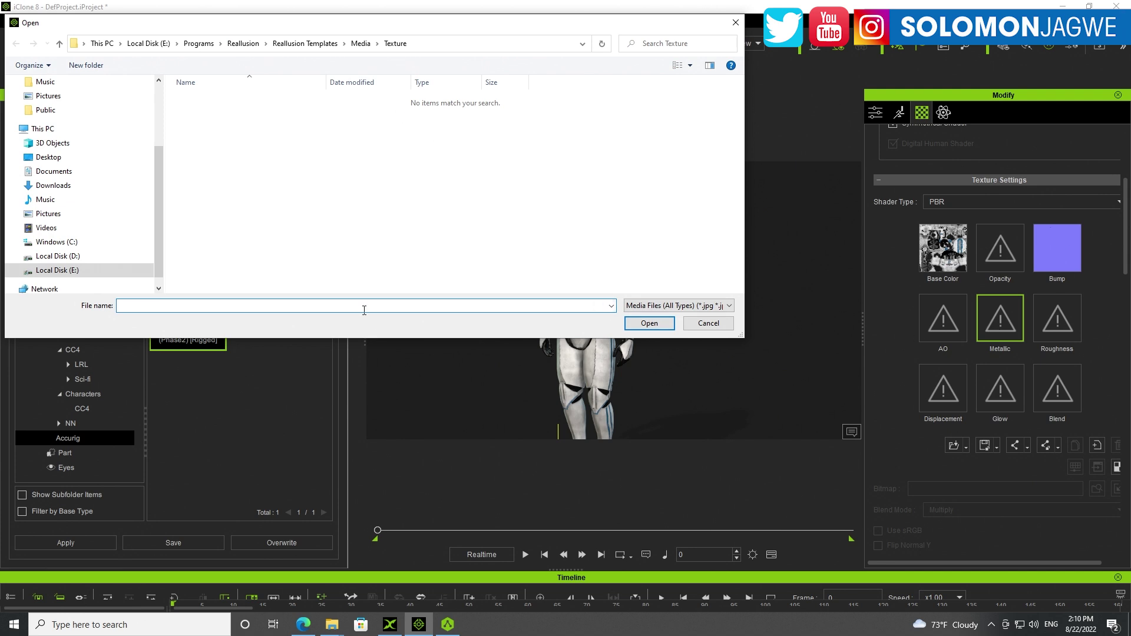
pyautogui.rightClick(362, 306)
pyautogui.click(330, 354)
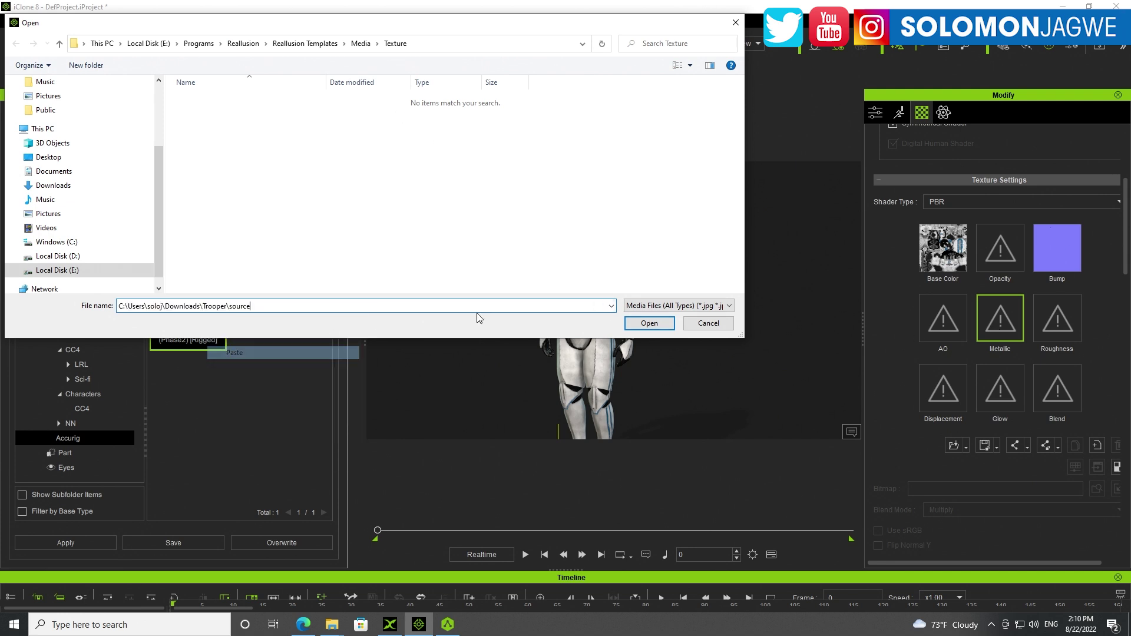
pyautogui.click(642, 323)
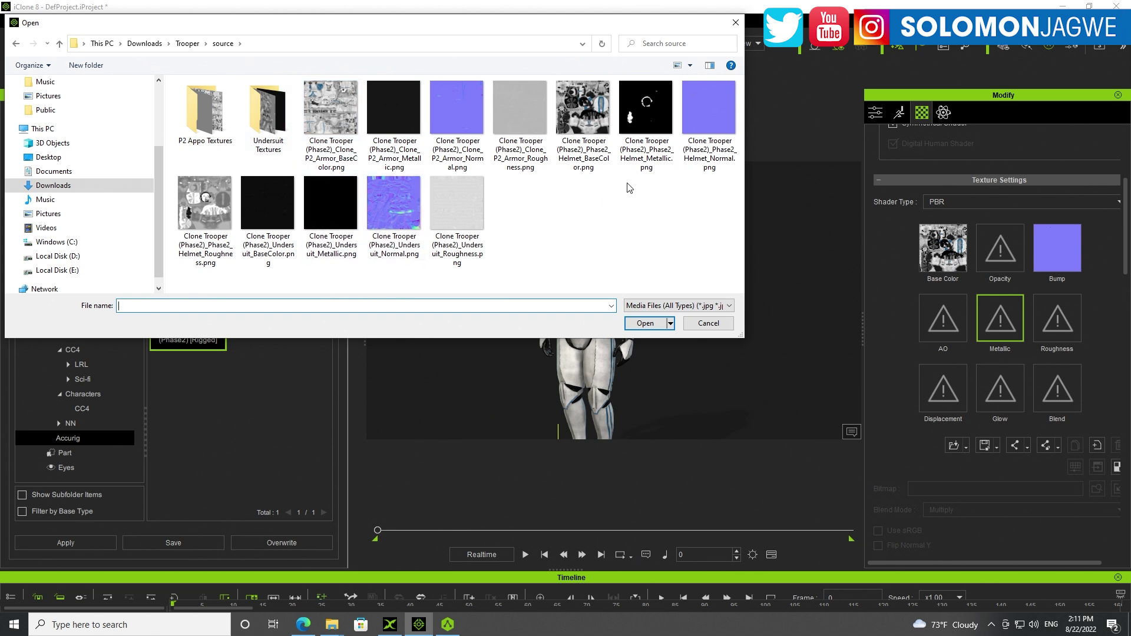
pyautogui.click(654, 121)
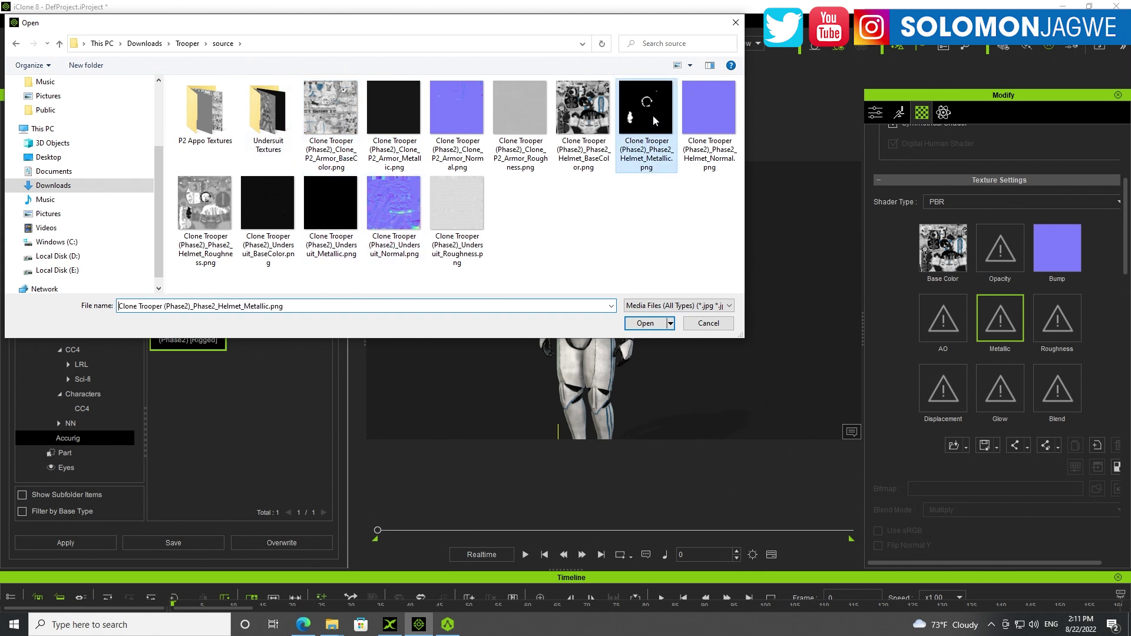
pyautogui.click(648, 325)
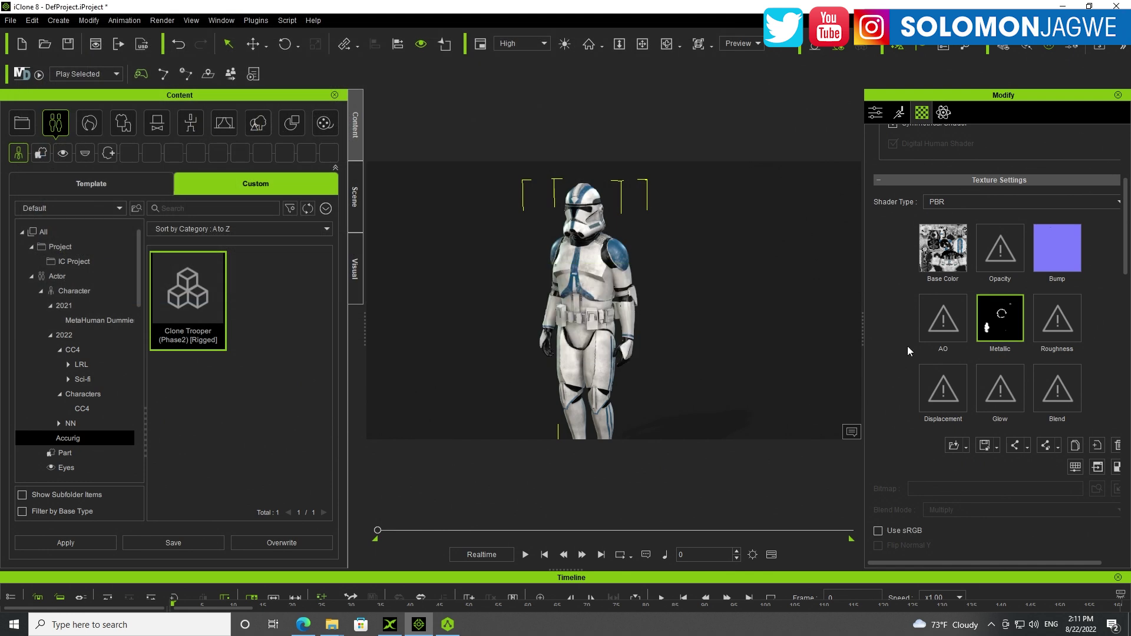
# - Load Clone Trooper (Phase2)_Clone_P2_Armor_Metallic.png into the Metallic channel of the Clone_P2_Armor material
pyautogui.scroll(3, 1123, 306)
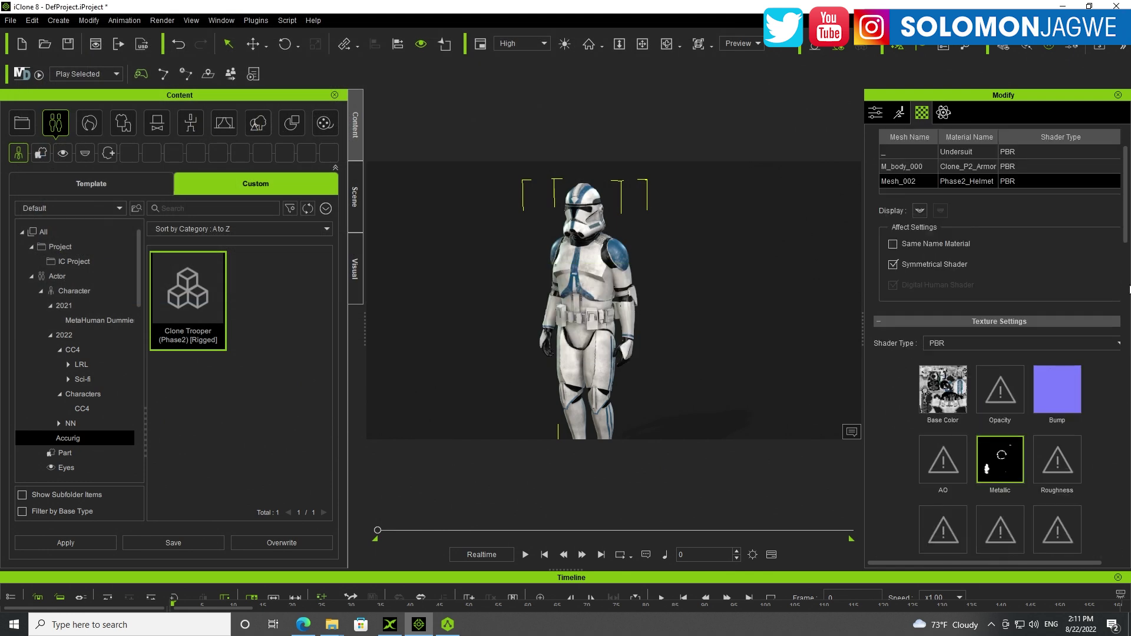
pyautogui.click(928, 238)
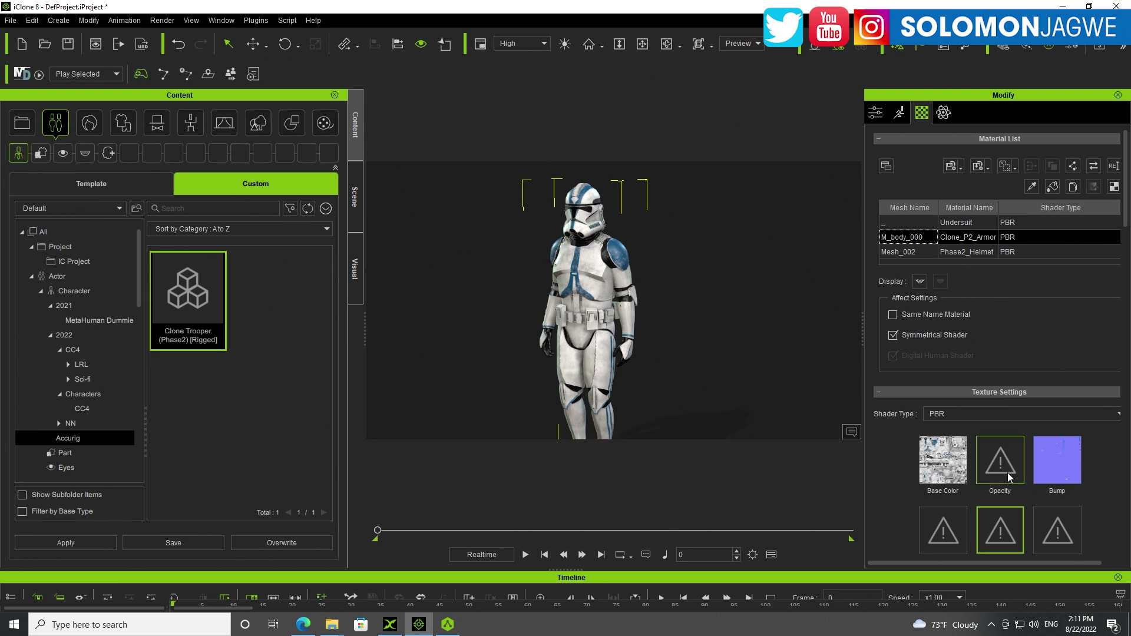
pyautogui.click(1024, 520)
pyautogui.scroll(-2, 1026, 522)
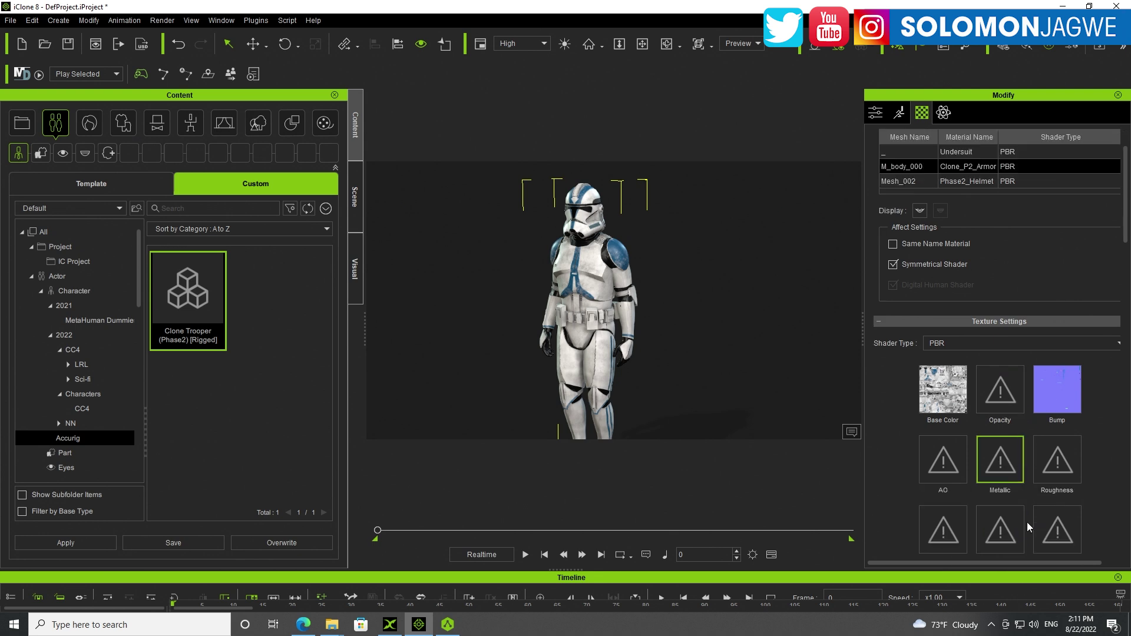
pyautogui.scroll(2, 1023, 521)
pyautogui.doubleClick(1005, 527)
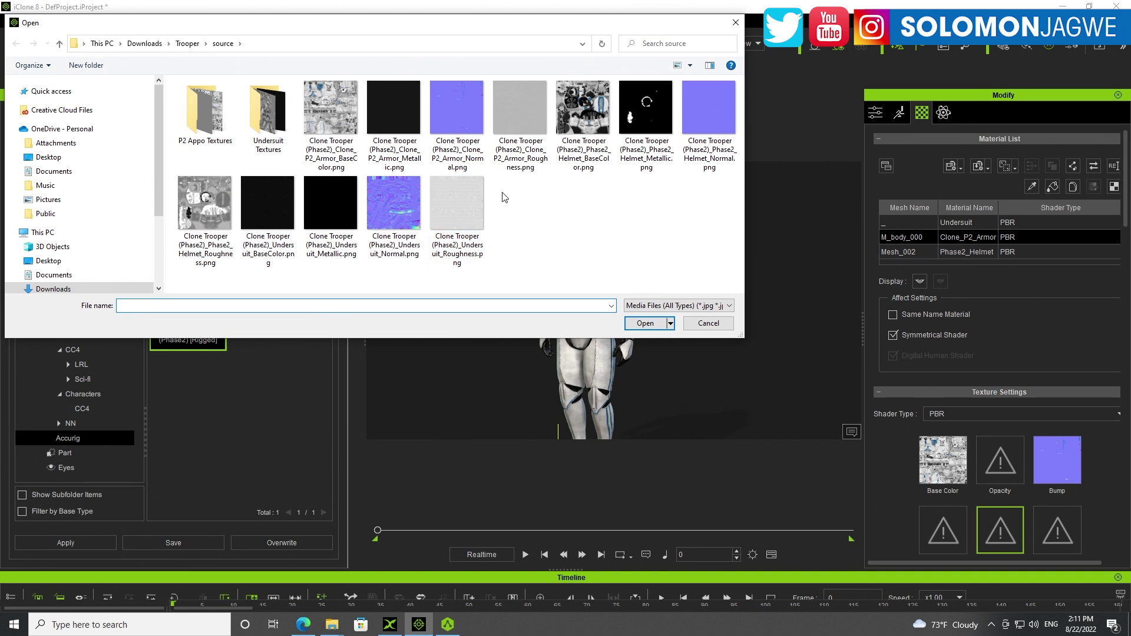
pyautogui.click(401, 110)
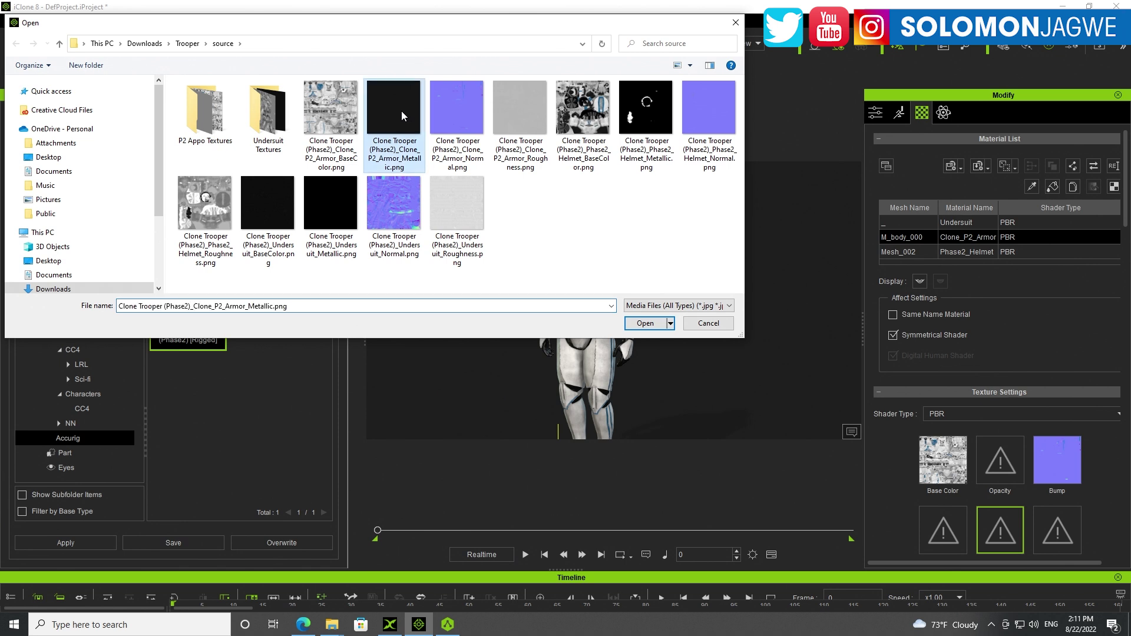
pyautogui.click(645, 324)
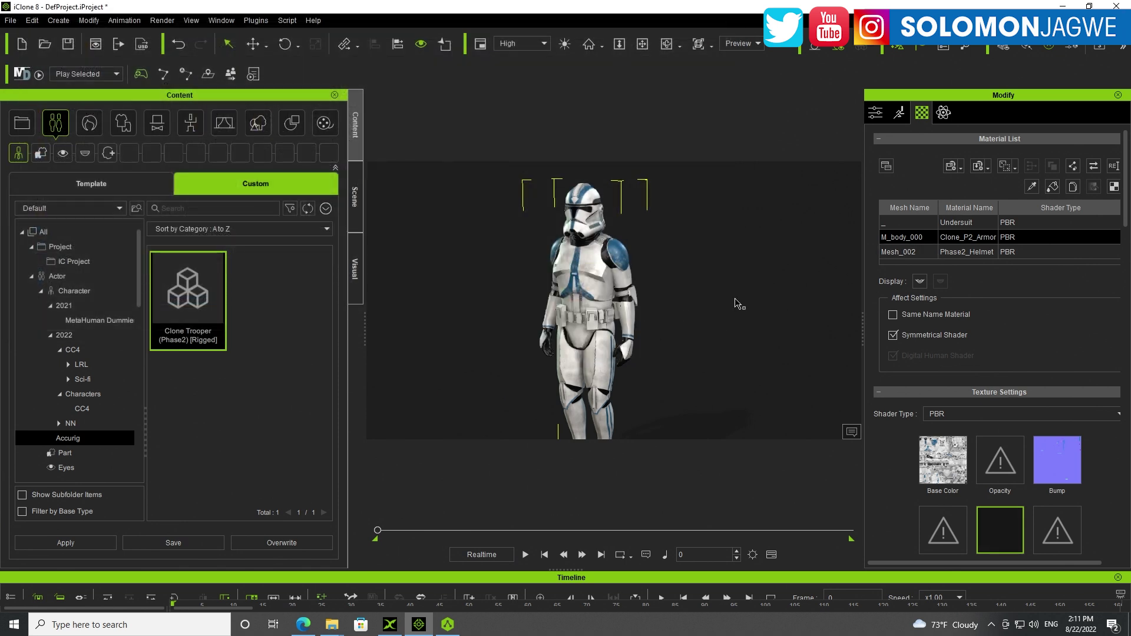
pyautogui.click(712, 288)
pyautogui.click(582, 271)
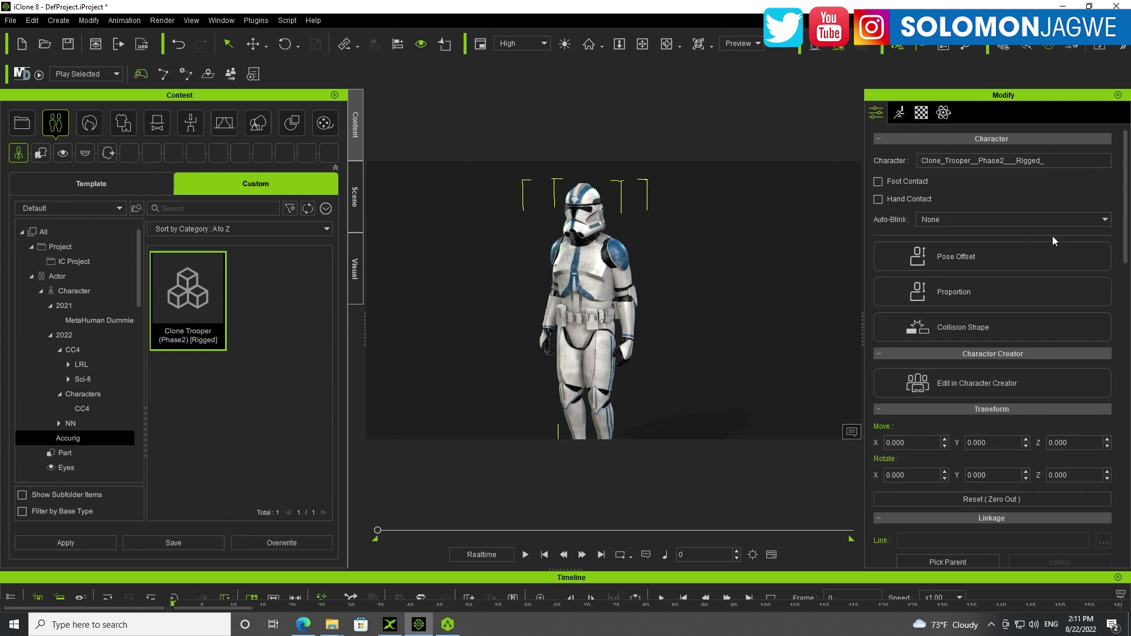
pyautogui.scroll(-3, 1084, 271)
pyautogui.scroll(3, 1110, 203)
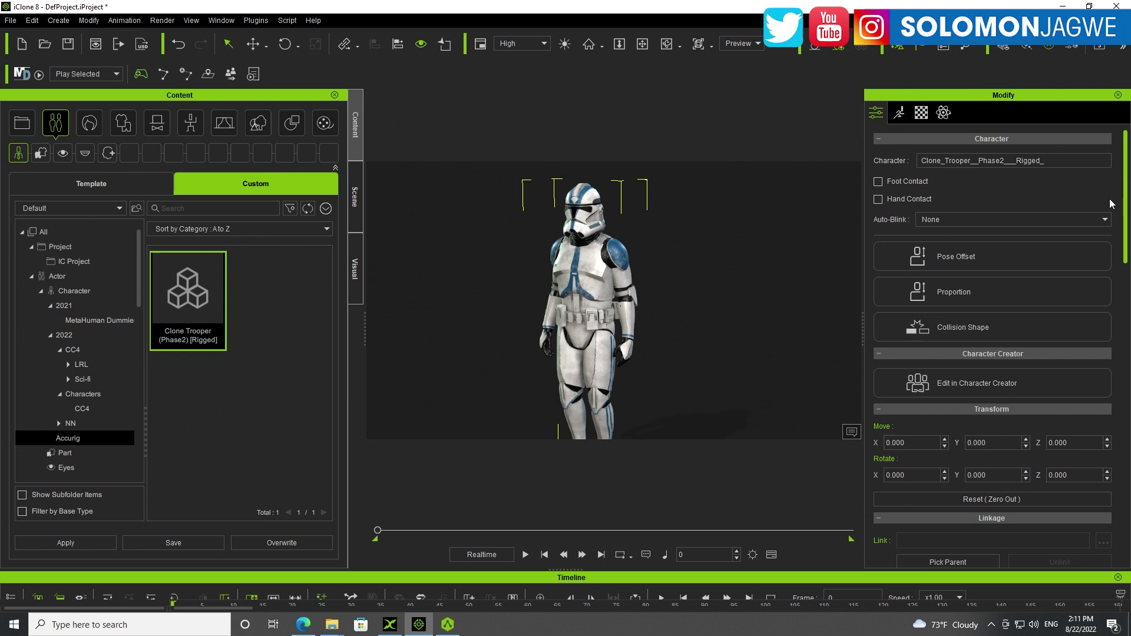
pyautogui.click(922, 113)
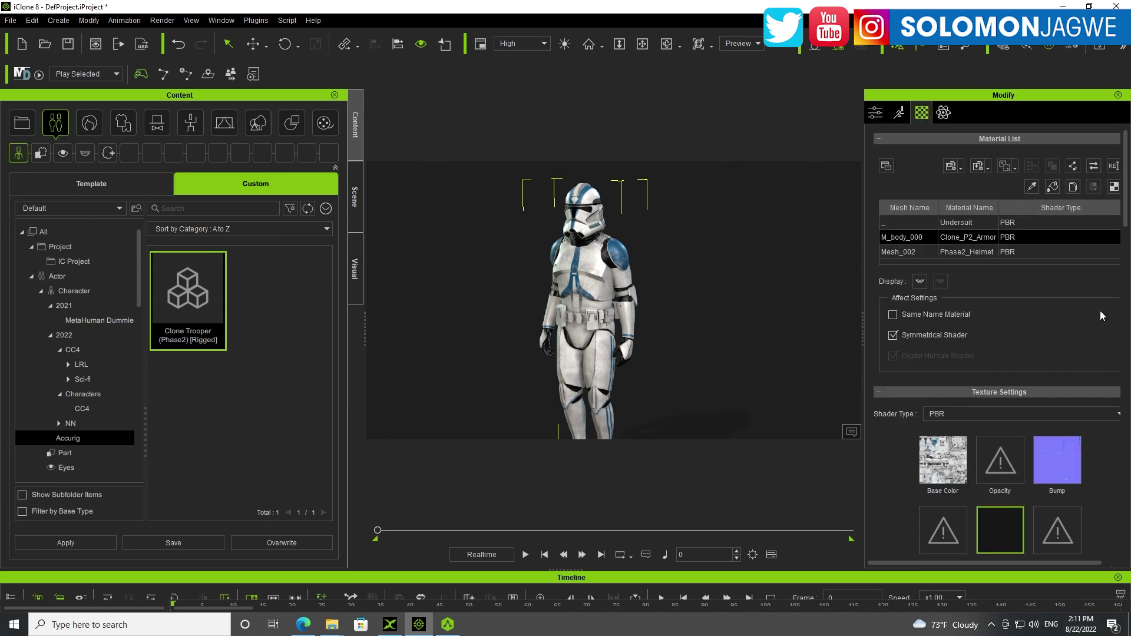
# - Narrow the Modify panel and open the Basic Moves folder of the Street Dance Hip Hop motions in the custom content
pyautogui.click(713, 275)
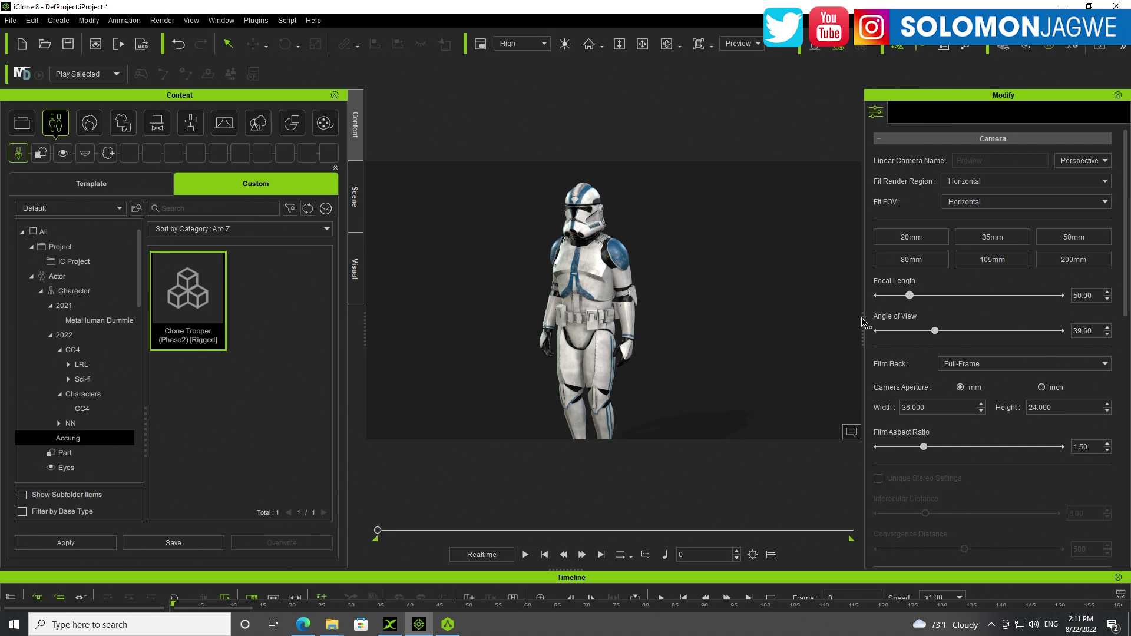
pyautogui.moveTo(863, 320); pyautogui.dragTo(1043, 319)
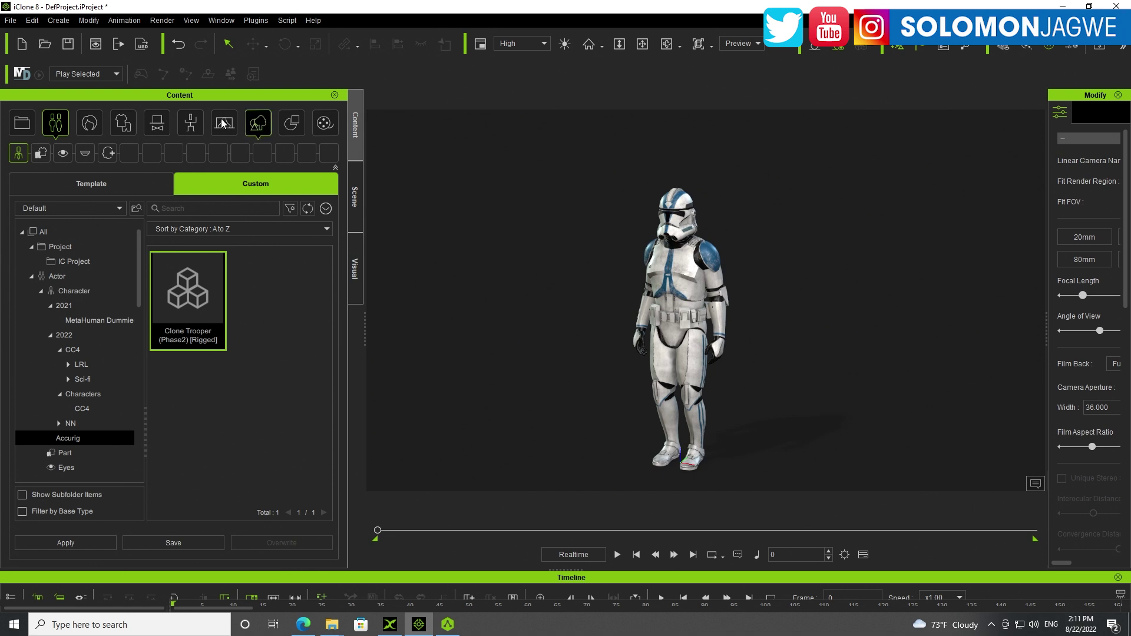
pyautogui.click(130, 115)
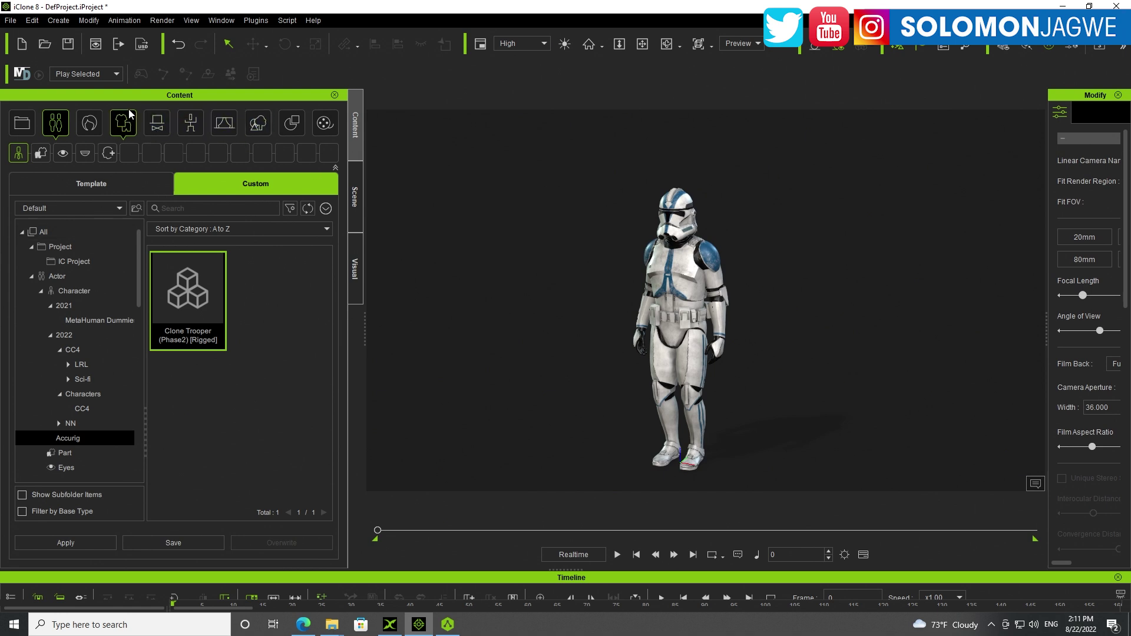
pyautogui.click(191, 123)
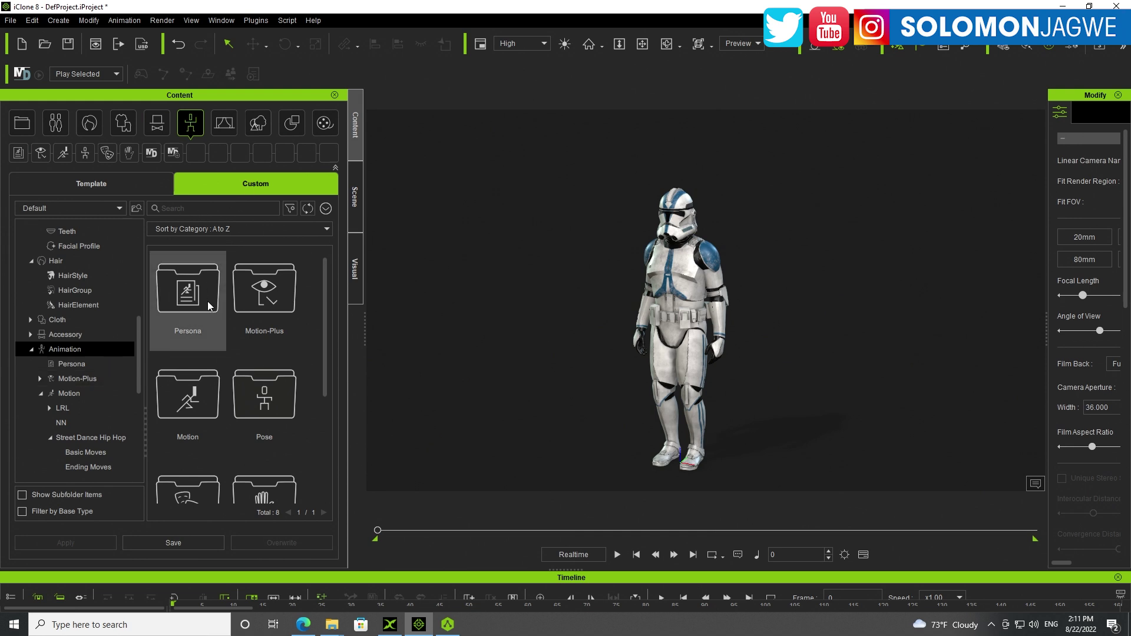
pyautogui.doubleClick(193, 392)
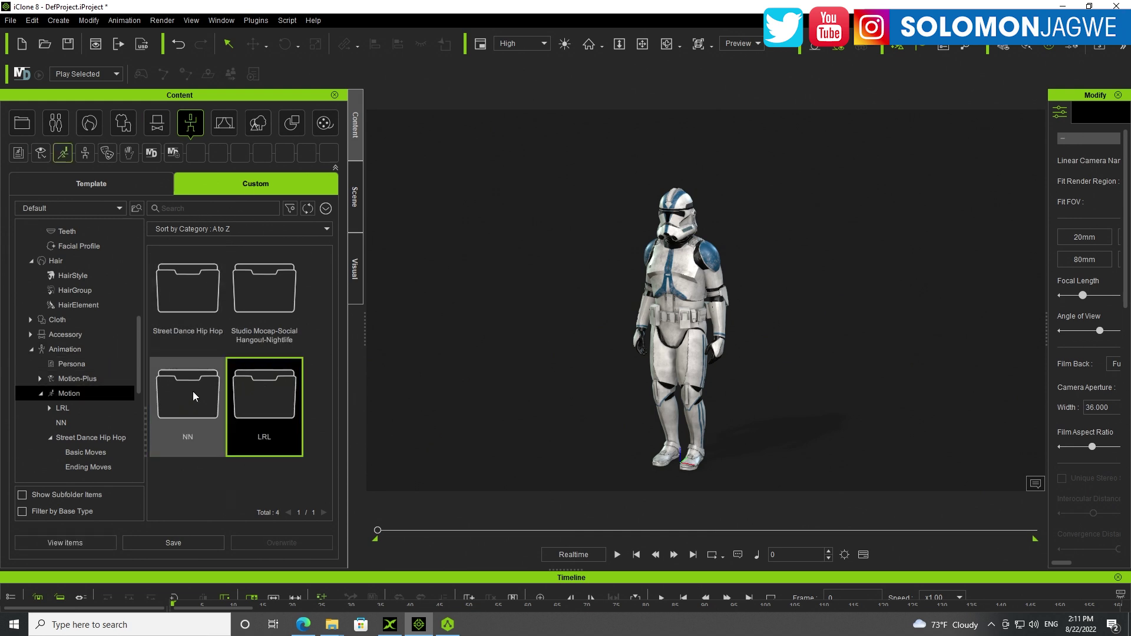
pyautogui.doubleClick(175, 291)
pyautogui.click(200, 304)
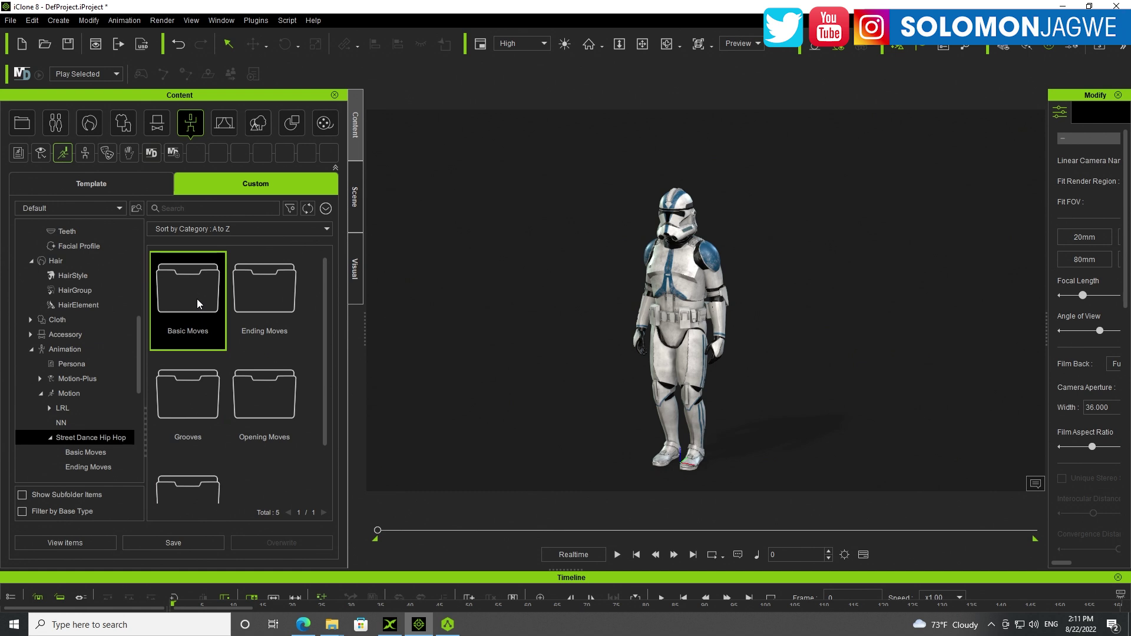
pyautogui.doubleClick(196, 302)
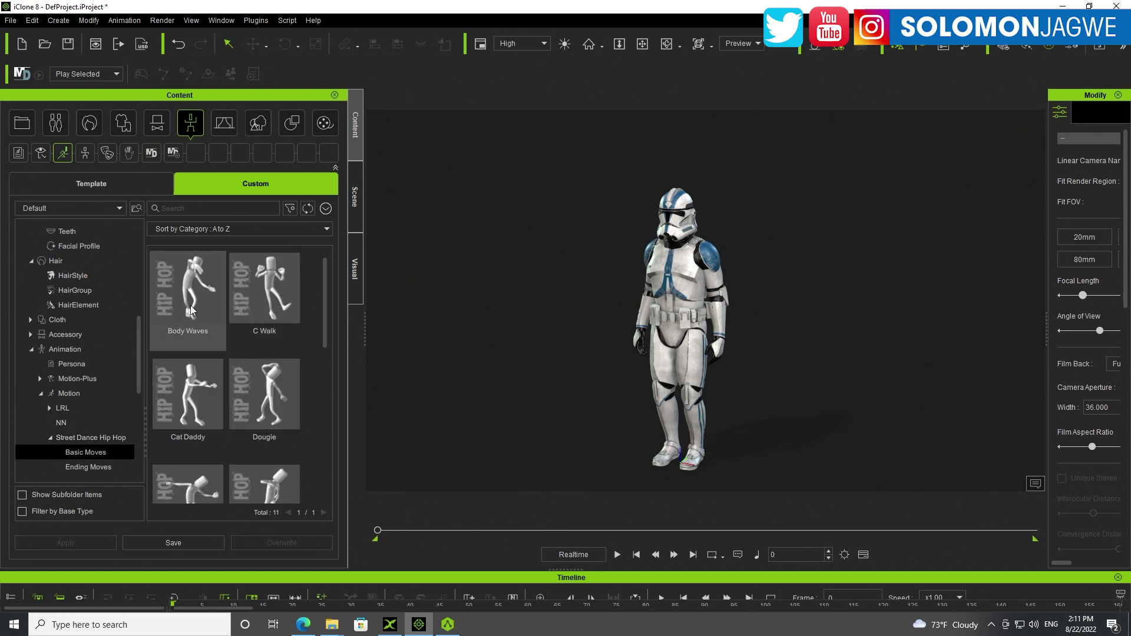
# - Apply the Reject 02 motion to the Clone Trooper and play the animation
pyautogui.scroll(-2, 274, 348)
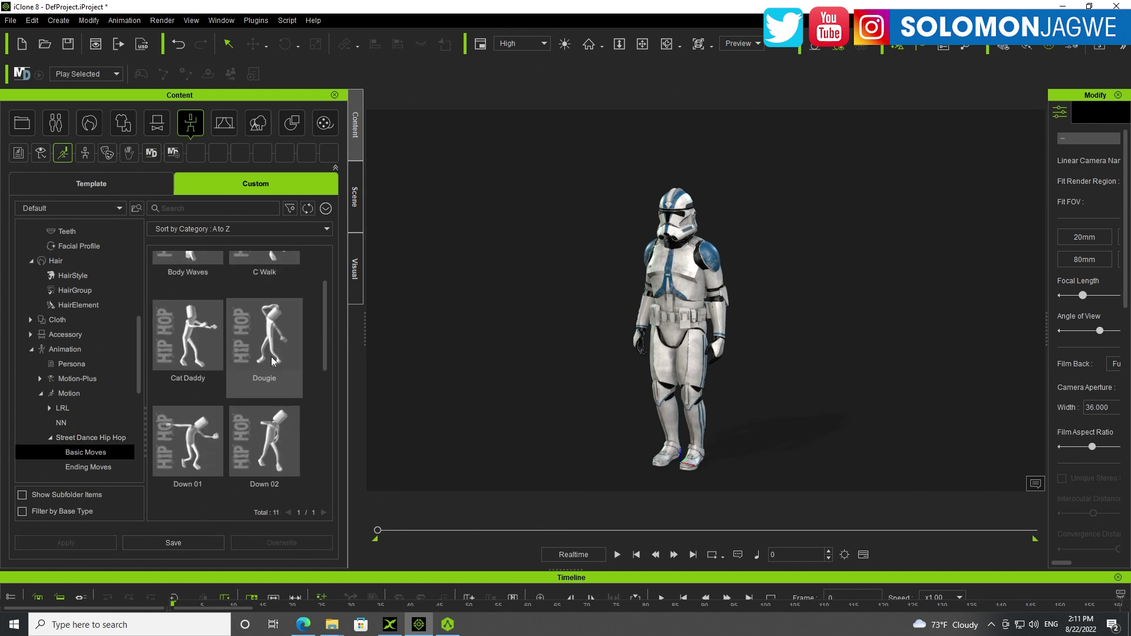
pyautogui.scroll(-5, 255, 366)
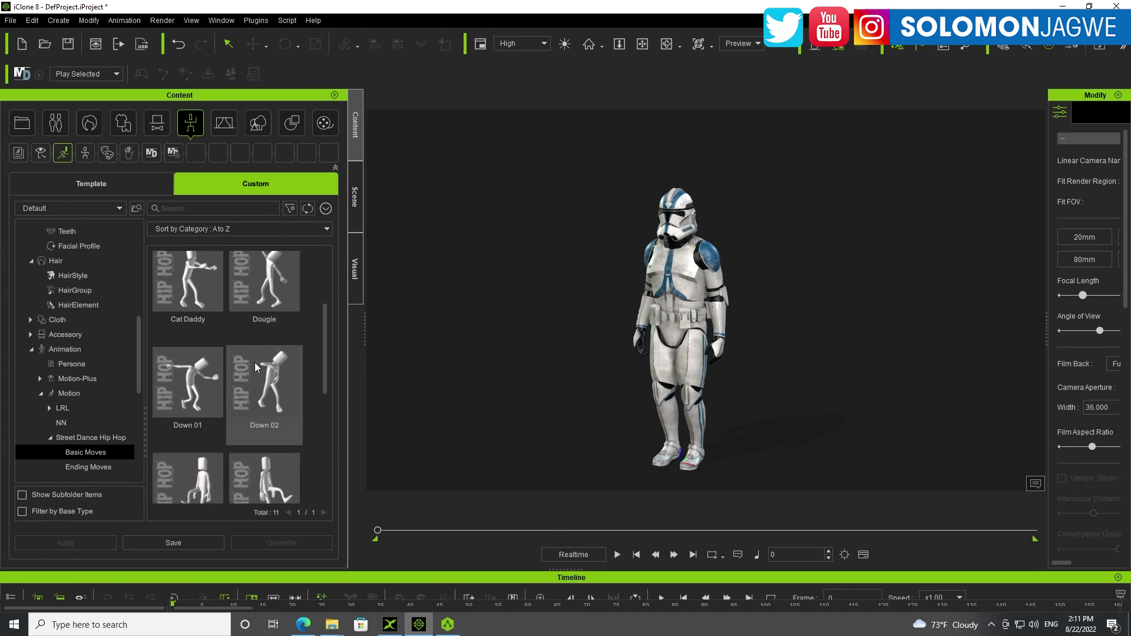
pyautogui.click(677, 285)
pyautogui.doubleClick(264, 406)
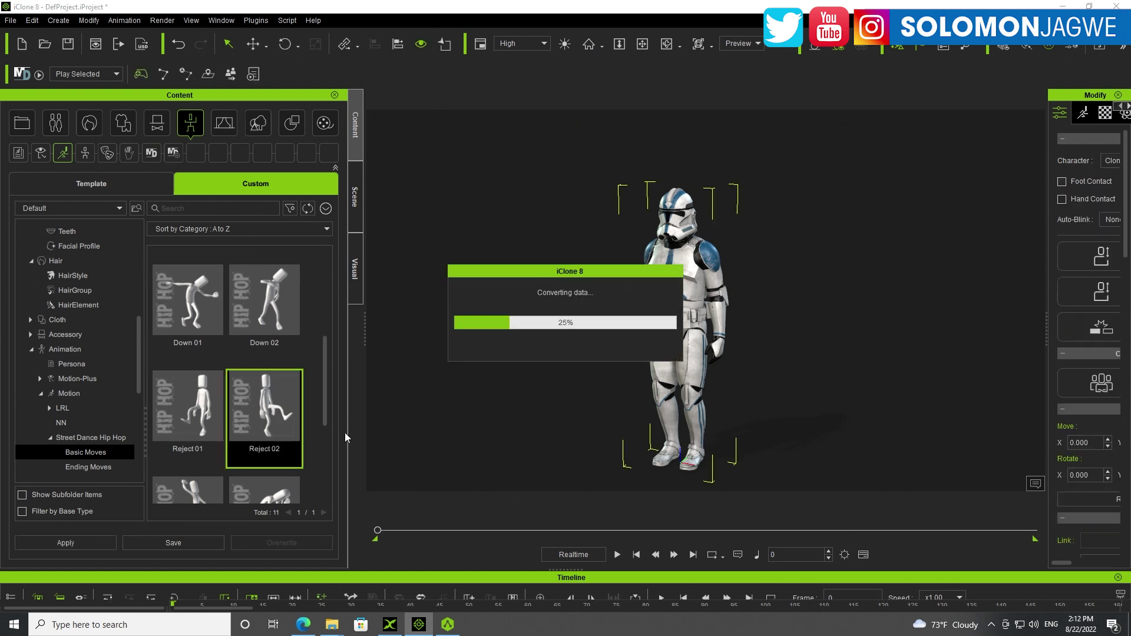
pyautogui.click(616, 555)
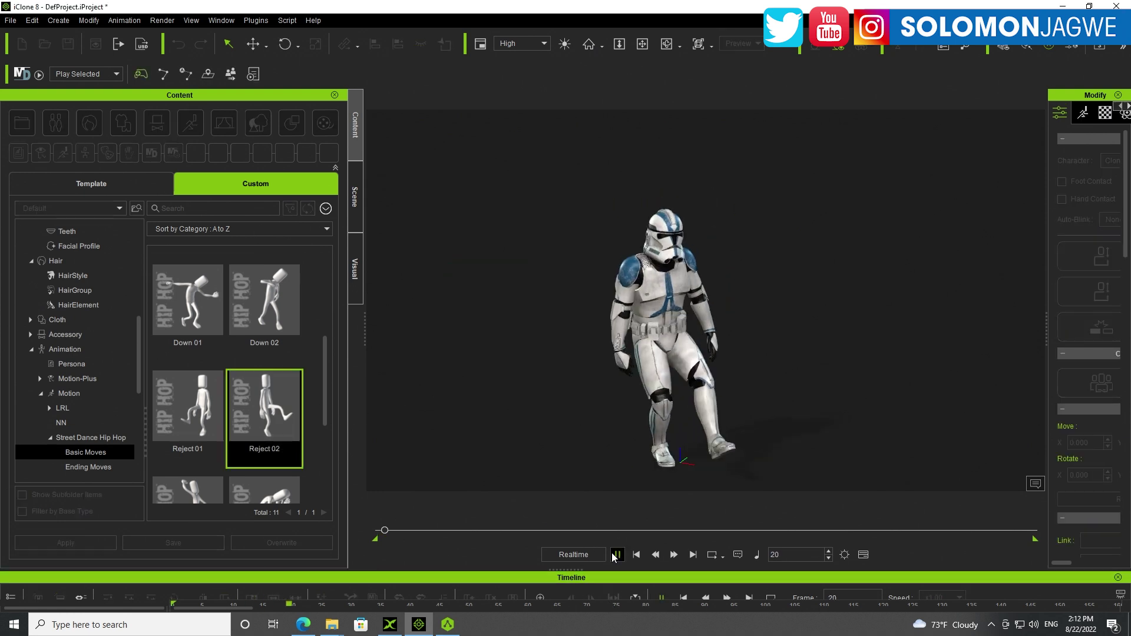